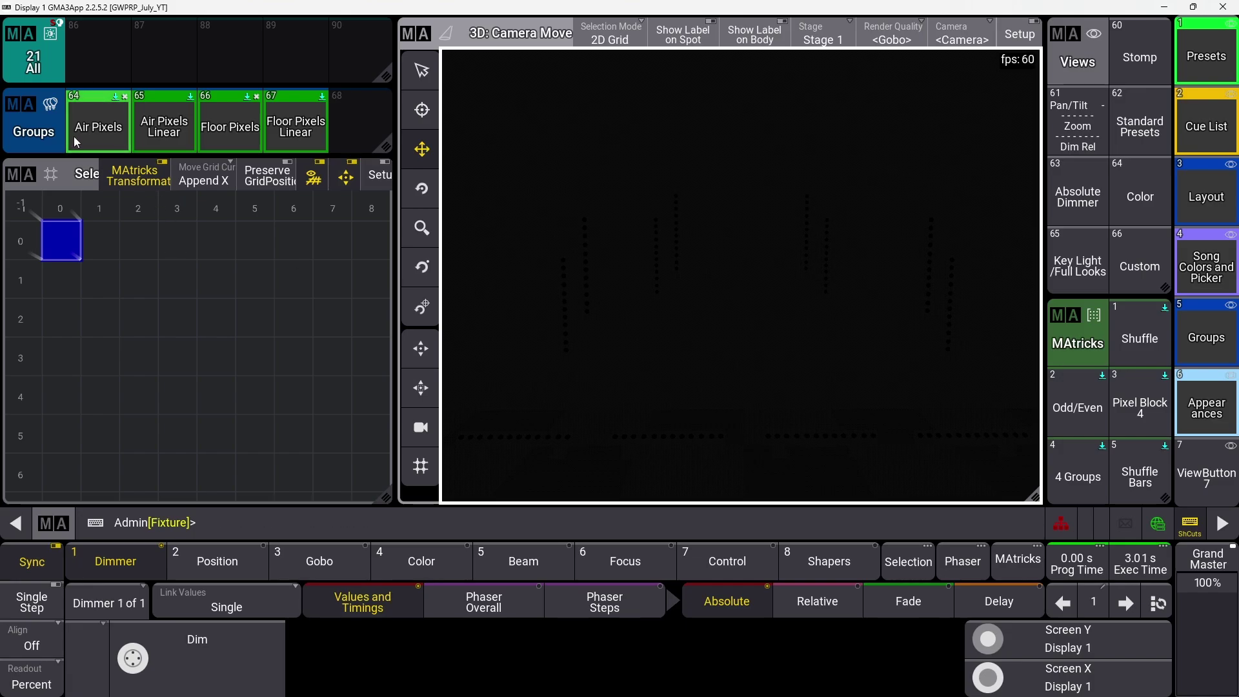
# Step: Build a two-step dimmer phaser on the Air Pixels group, with 0 in step 1 and 100 in step 2
pyautogui.click(84, 134)
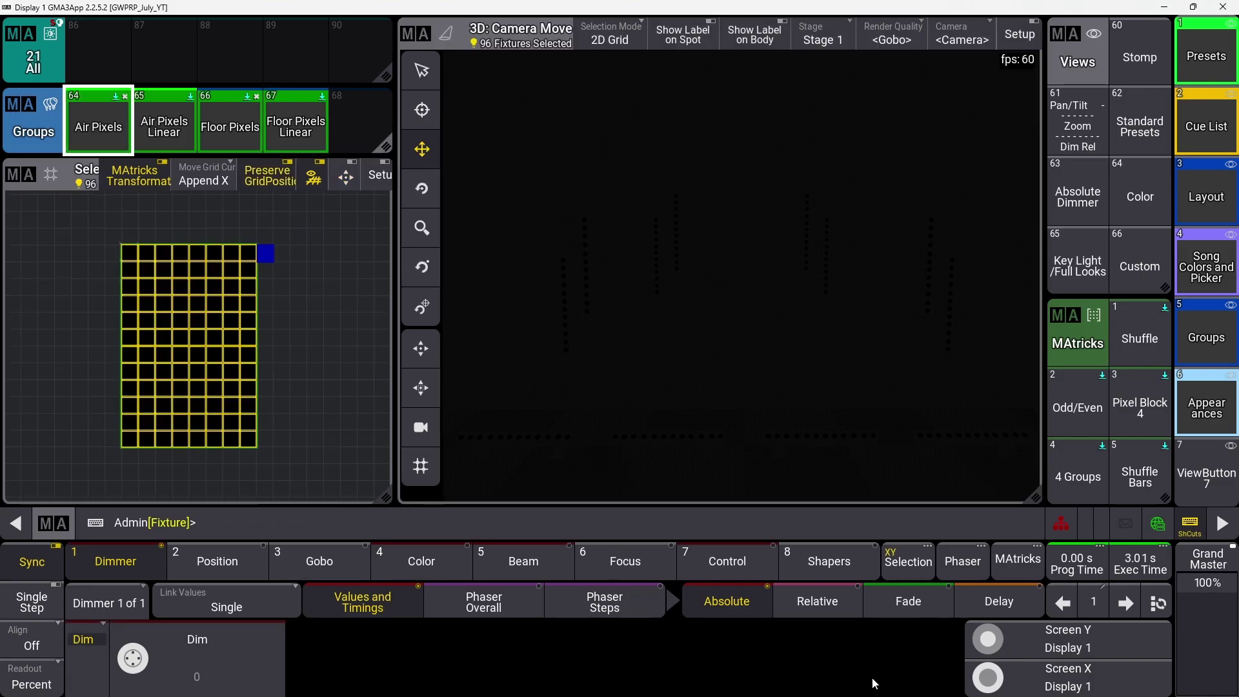
pyautogui.click(257, 689)
pyautogui.click(443, 493)
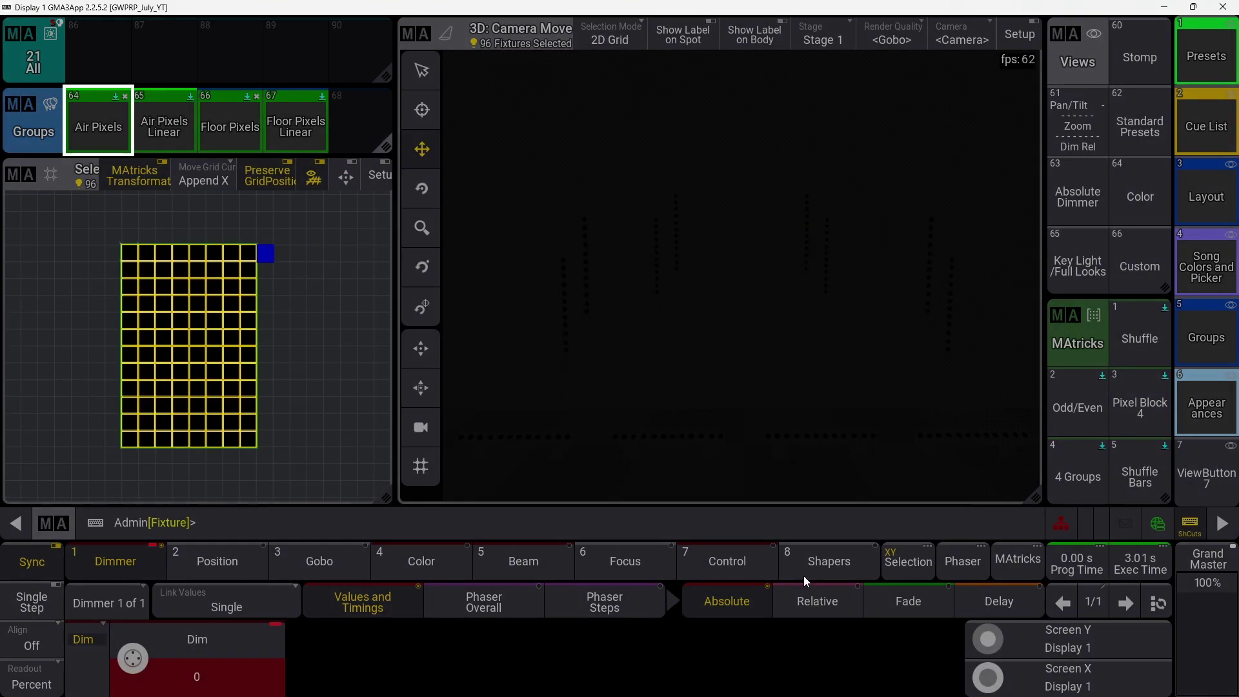
pyautogui.click(277, 638)
pyautogui.click(310, 381)
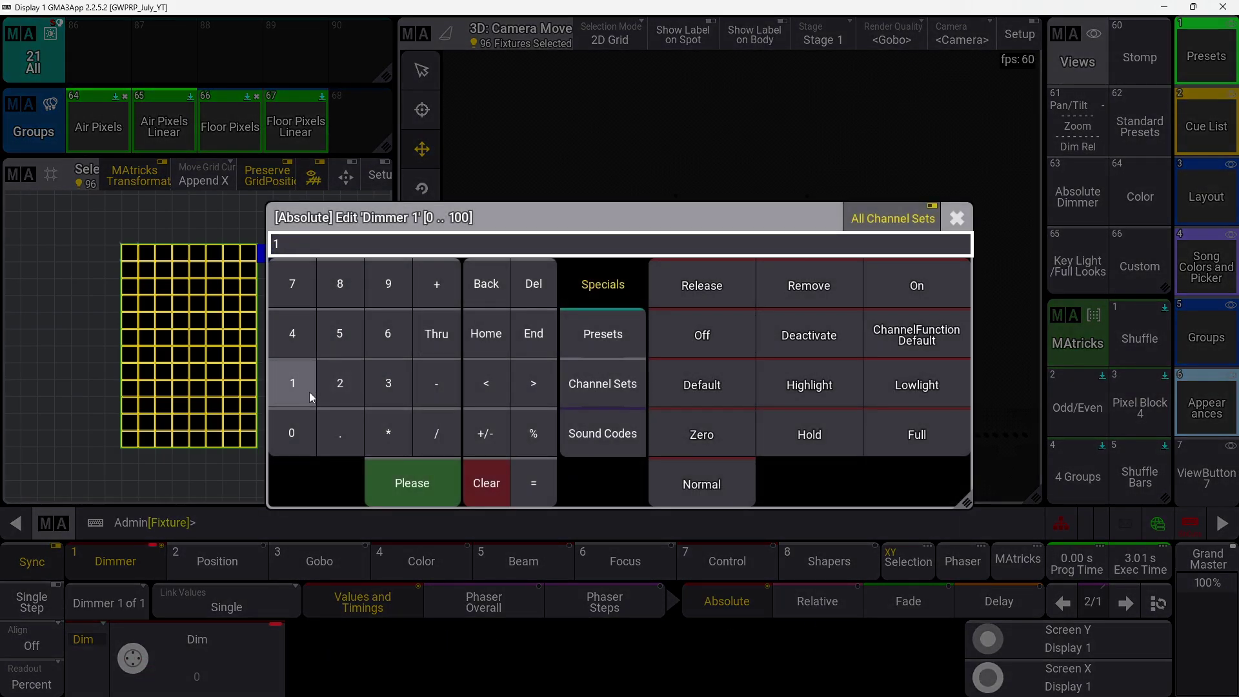
pyautogui.click(400, 493)
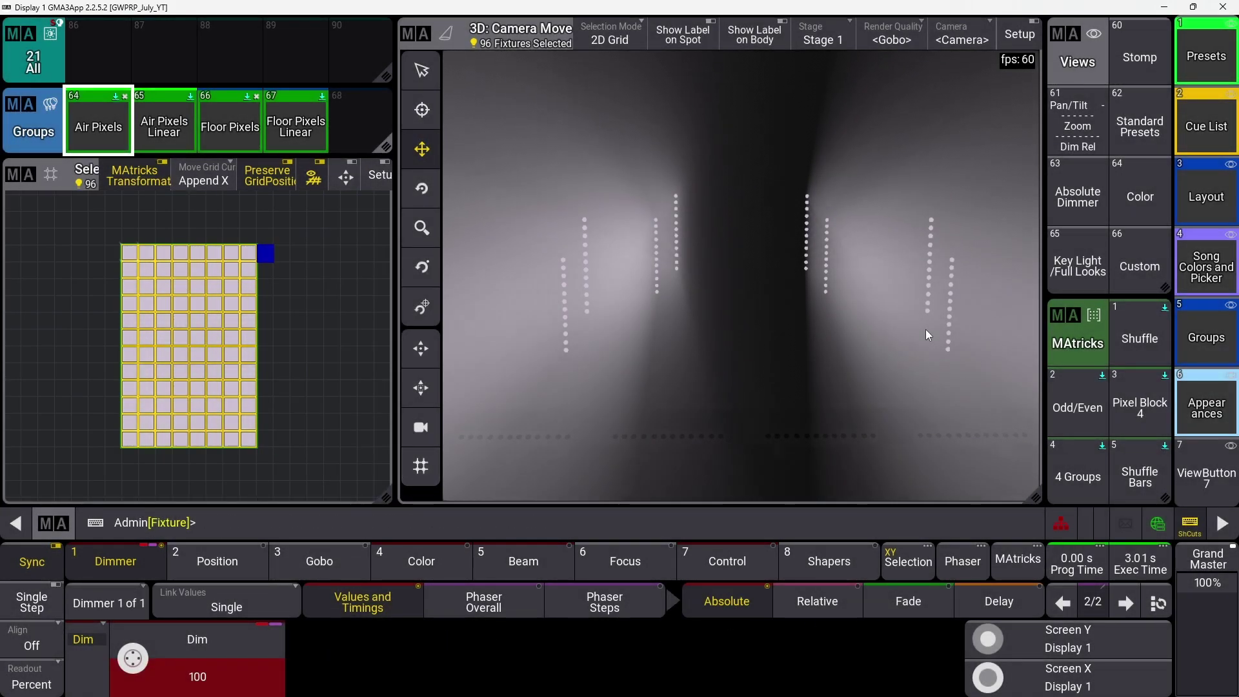
pyautogui.click(483, 601)
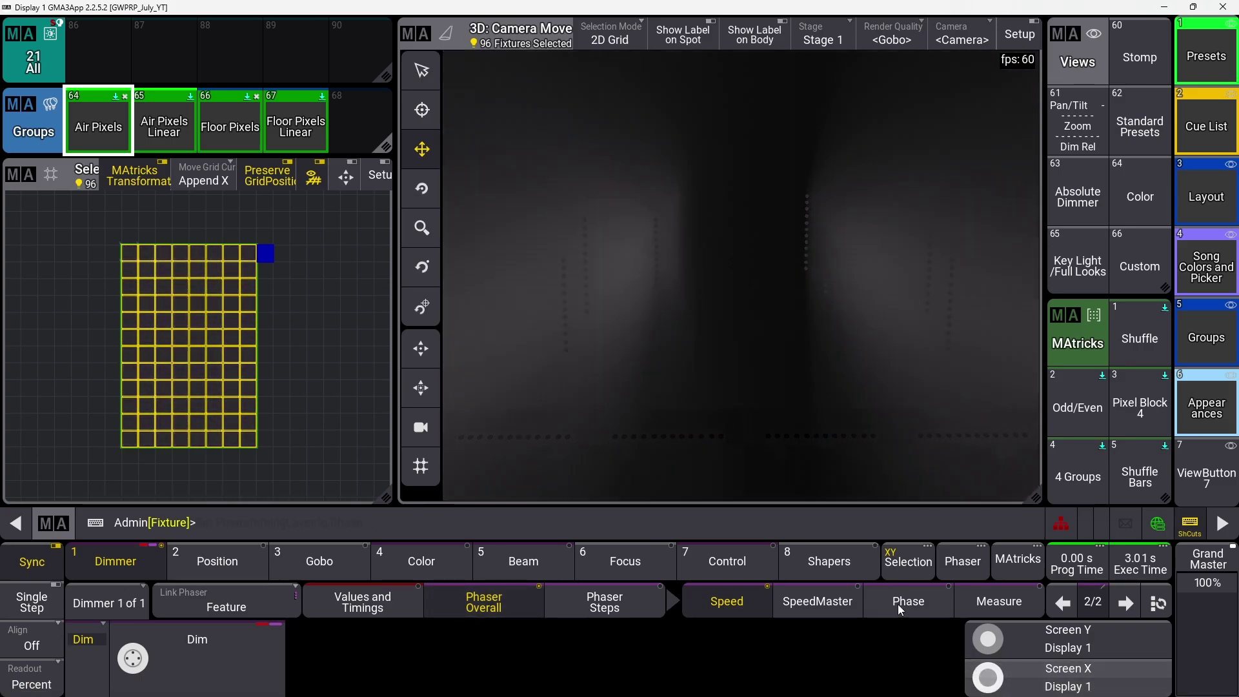
pyautogui.click(901, 610)
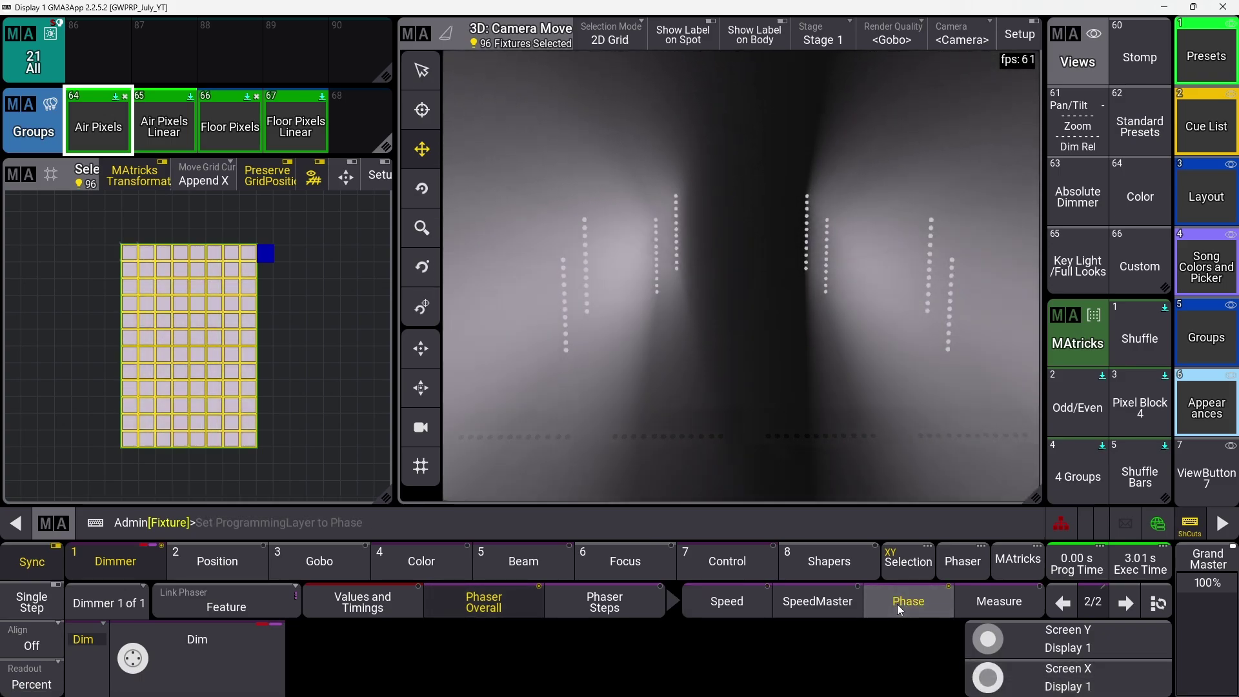
pyautogui.click(999, 602)
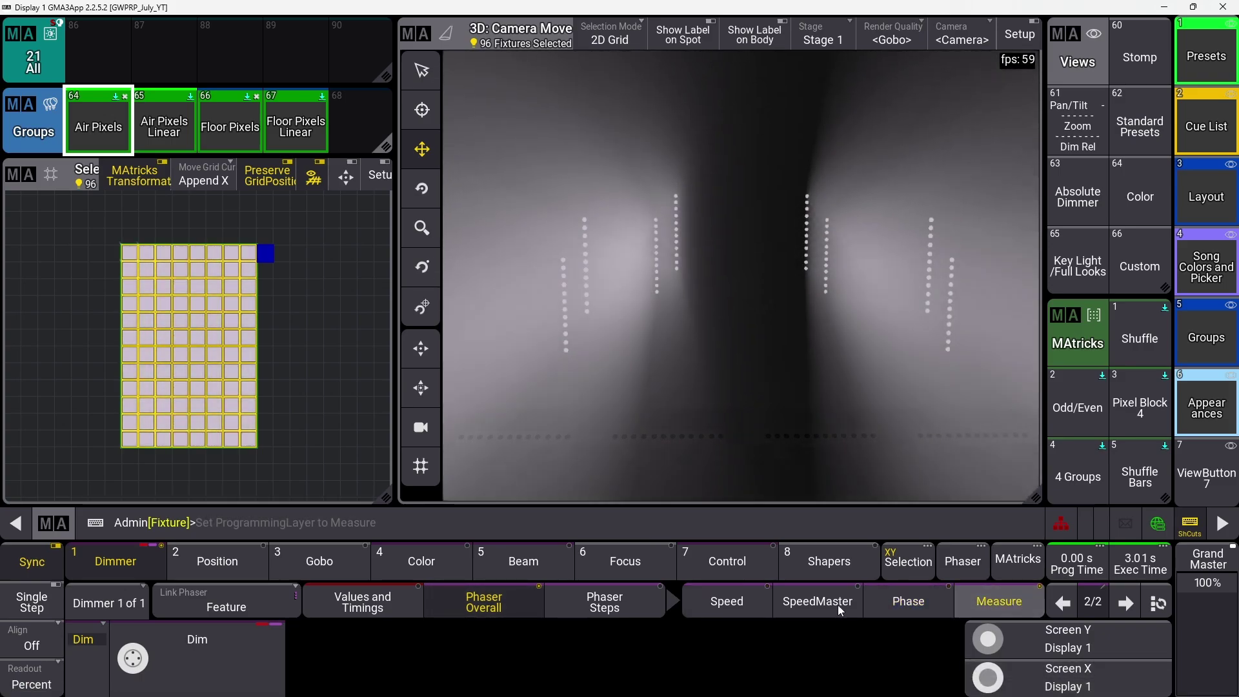
pyautogui.click(605, 603)
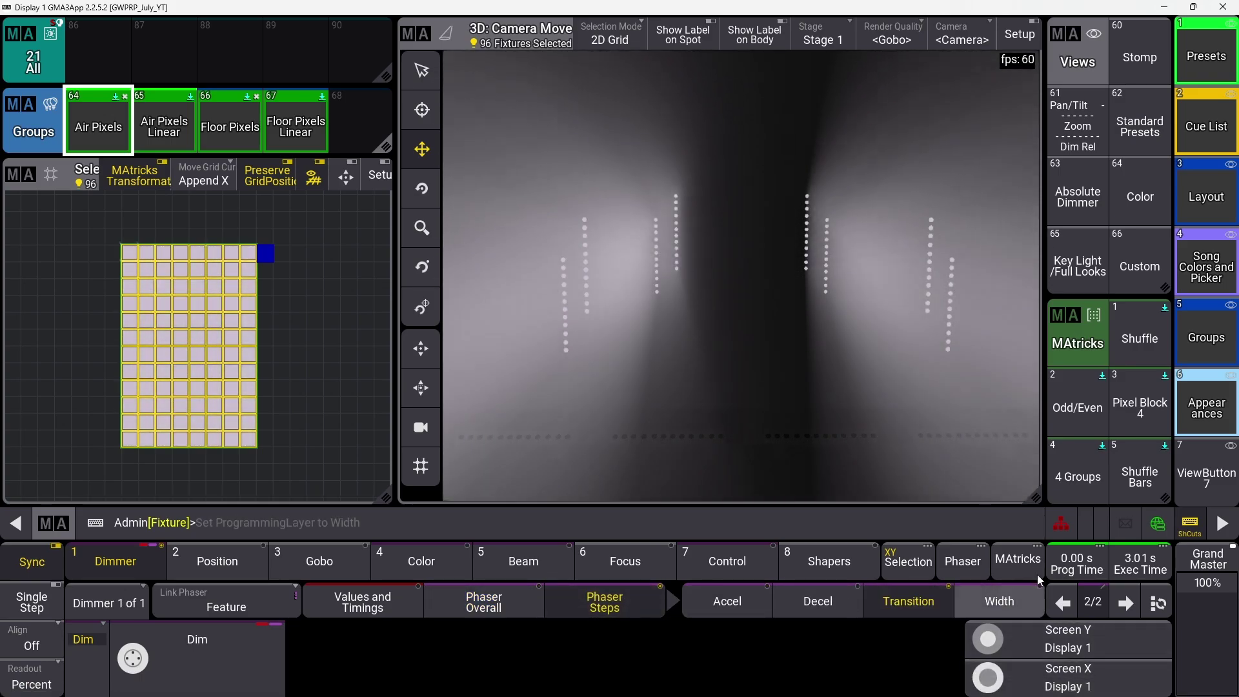
# Step: Spread the dimmer phase from 0 to 360° along the Y axis of the selection with MAtricks
pyautogui.click(1002, 567)
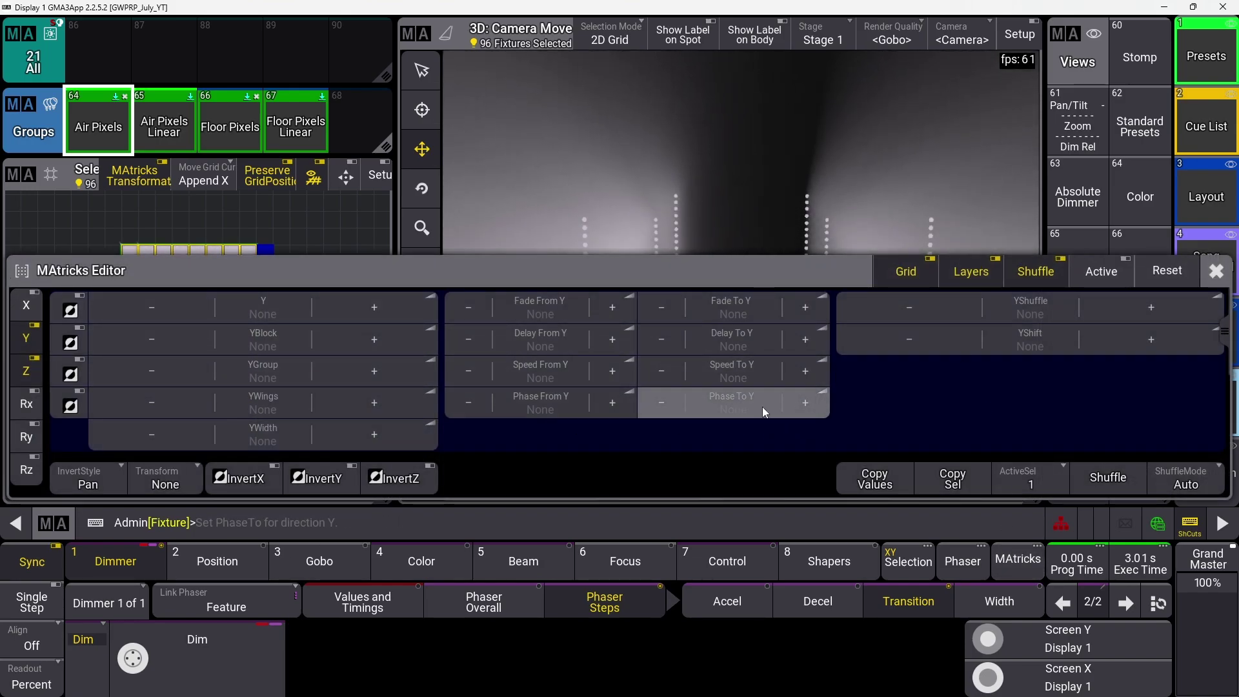
pyautogui.click(762, 407)
pyautogui.click(897, 572)
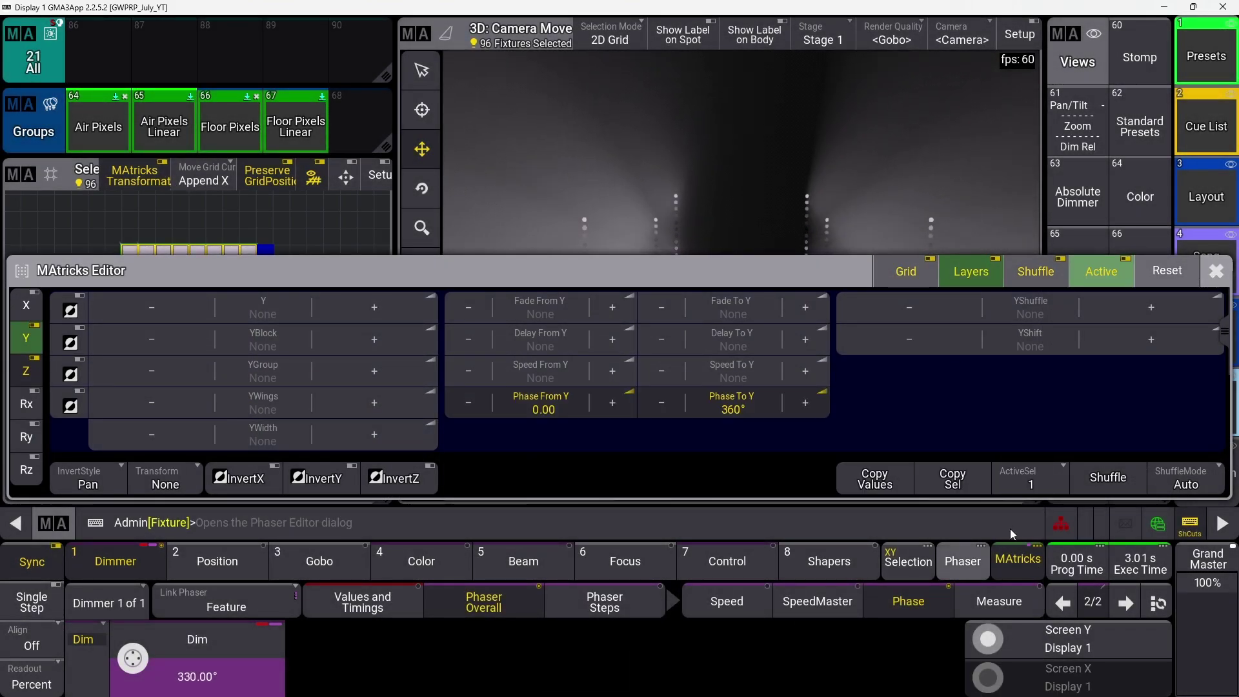
pyautogui.click(1214, 274)
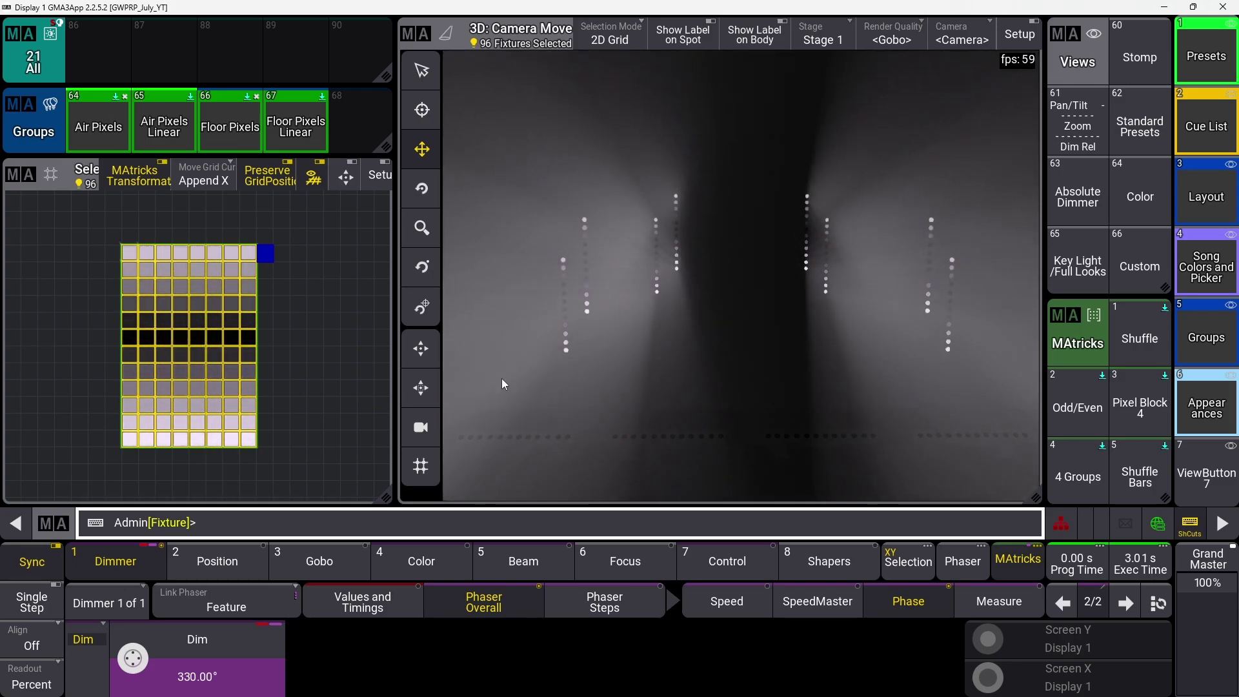
# Step: Spread the dimmer phase from 0 to 360° along the X axis as well in the MAtricks settings
pyautogui.click(1033, 550)
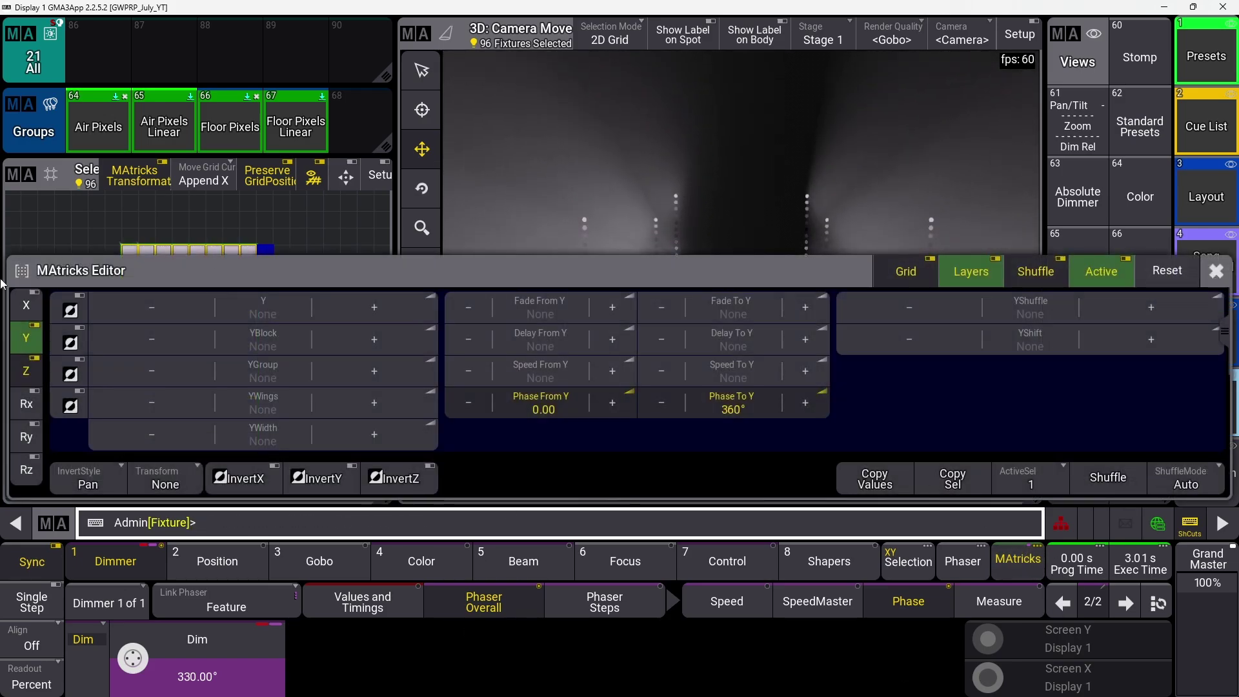
pyautogui.click(27, 308)
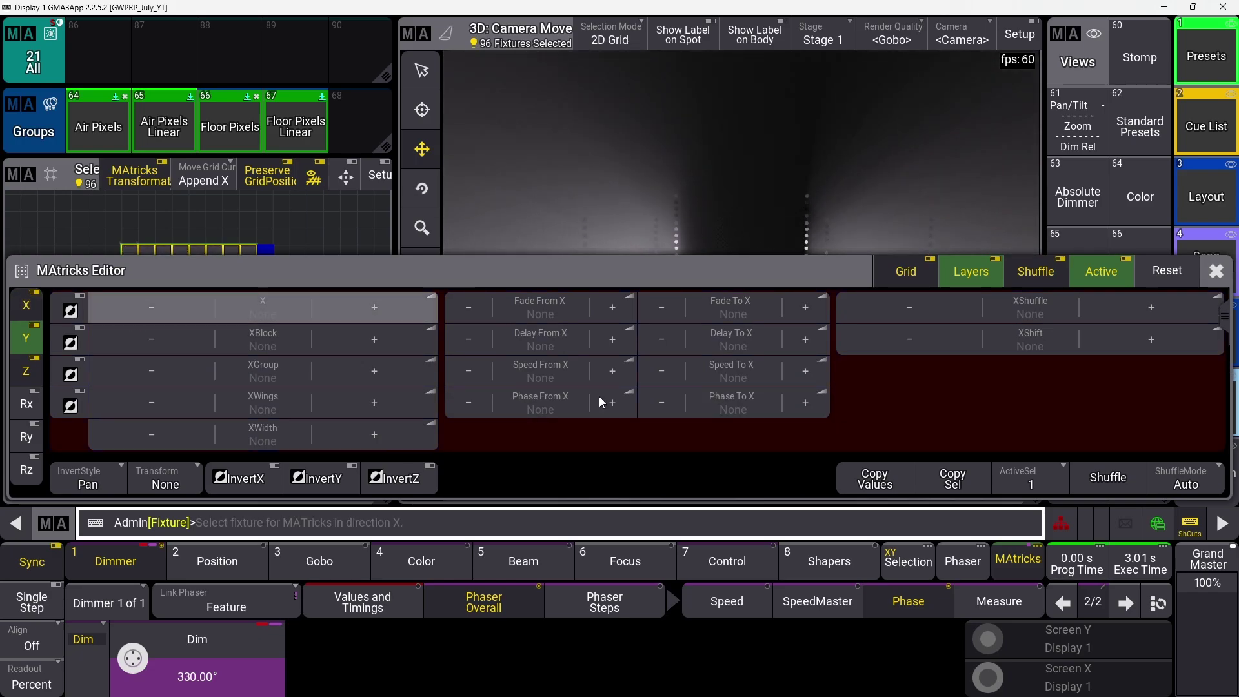
pyautogui.click(727, 403)
pyautogui.click(898, 568)
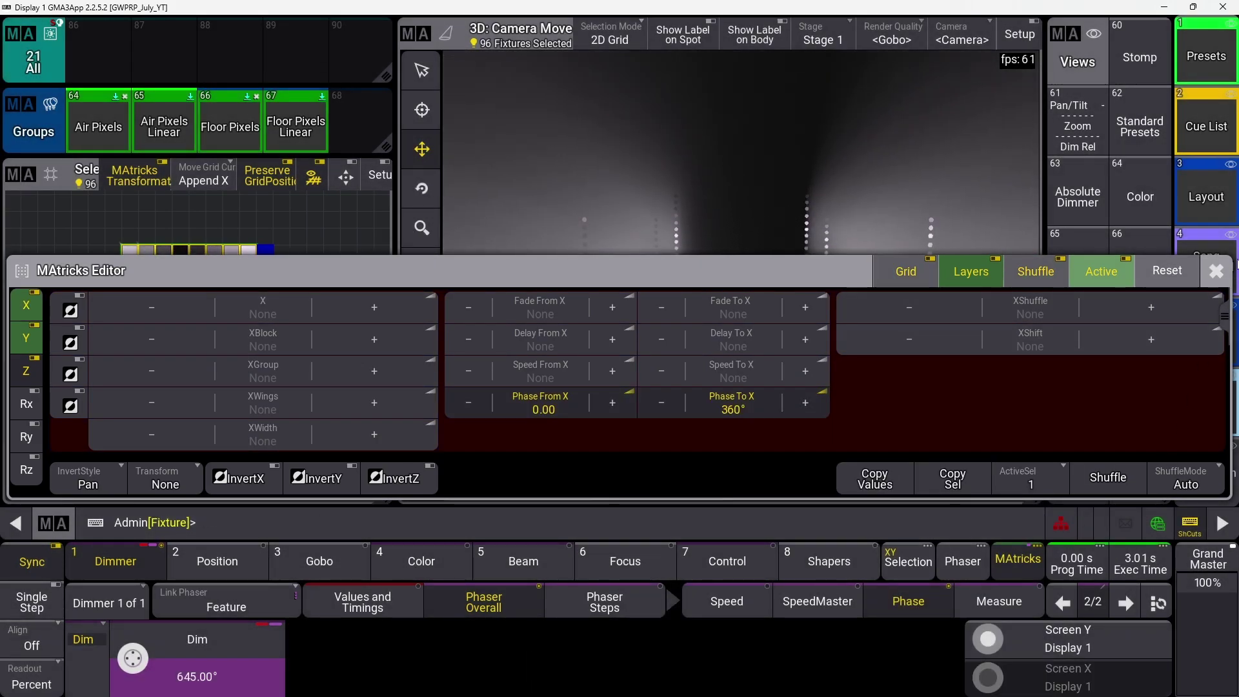
pyautogui.press('Escape')
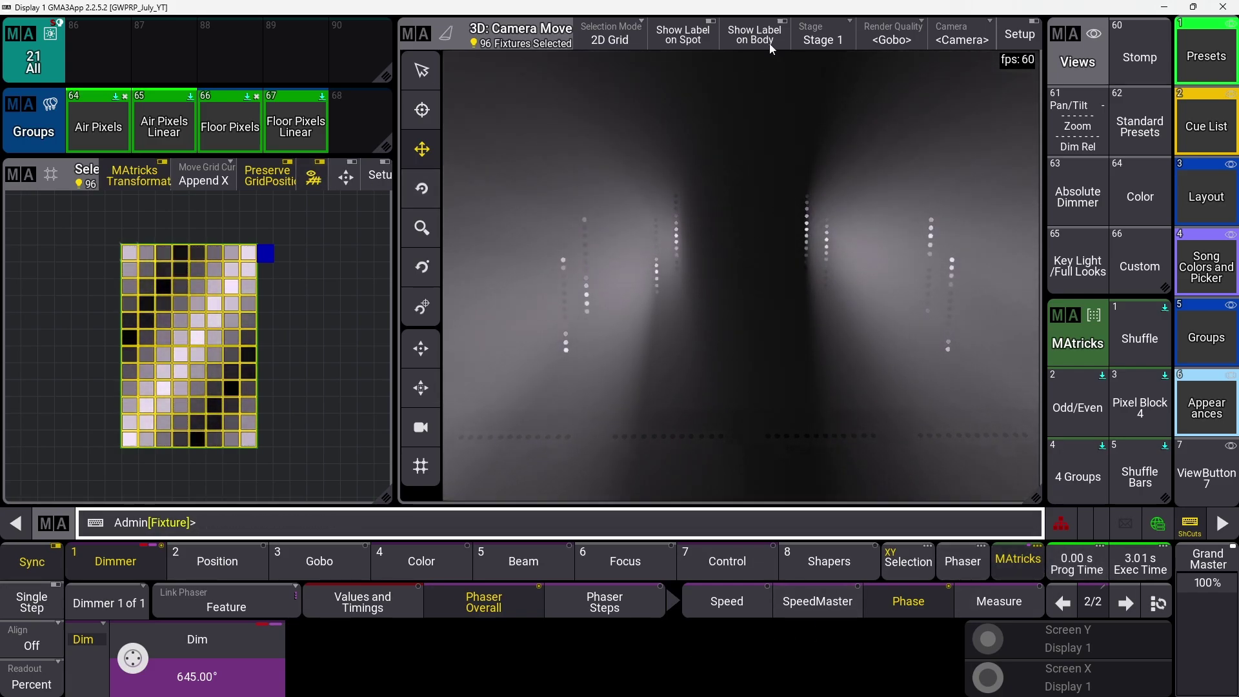
# Step: Mirror the effect across the X axis by setting XWings to 2 in the MAtricks settings
pyautogui.click(1018, 559)
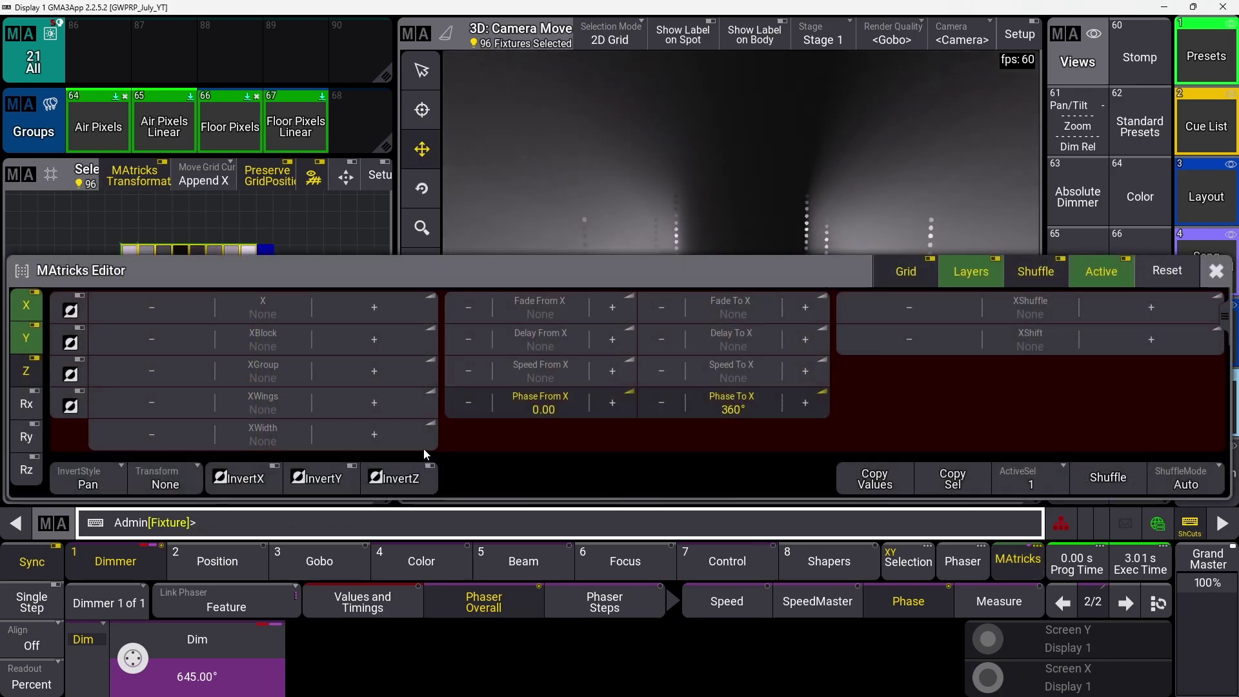
pyautogui.click(391, 408)
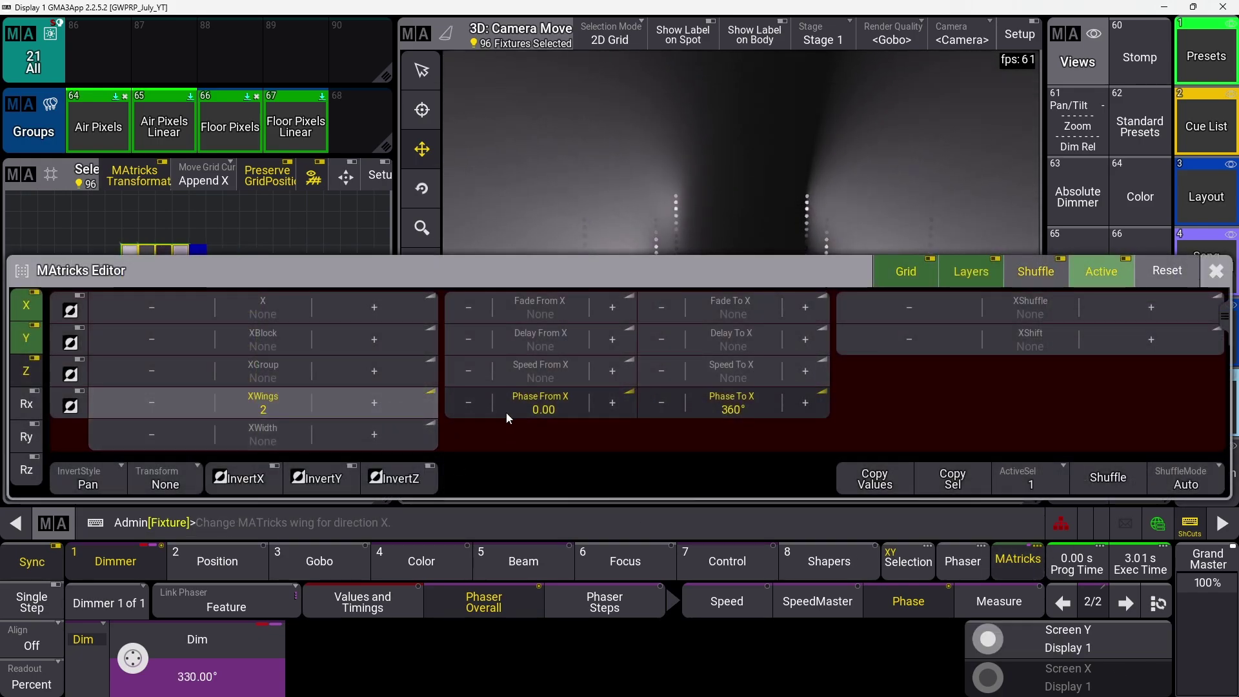
pyautogui.click(1215, 271)
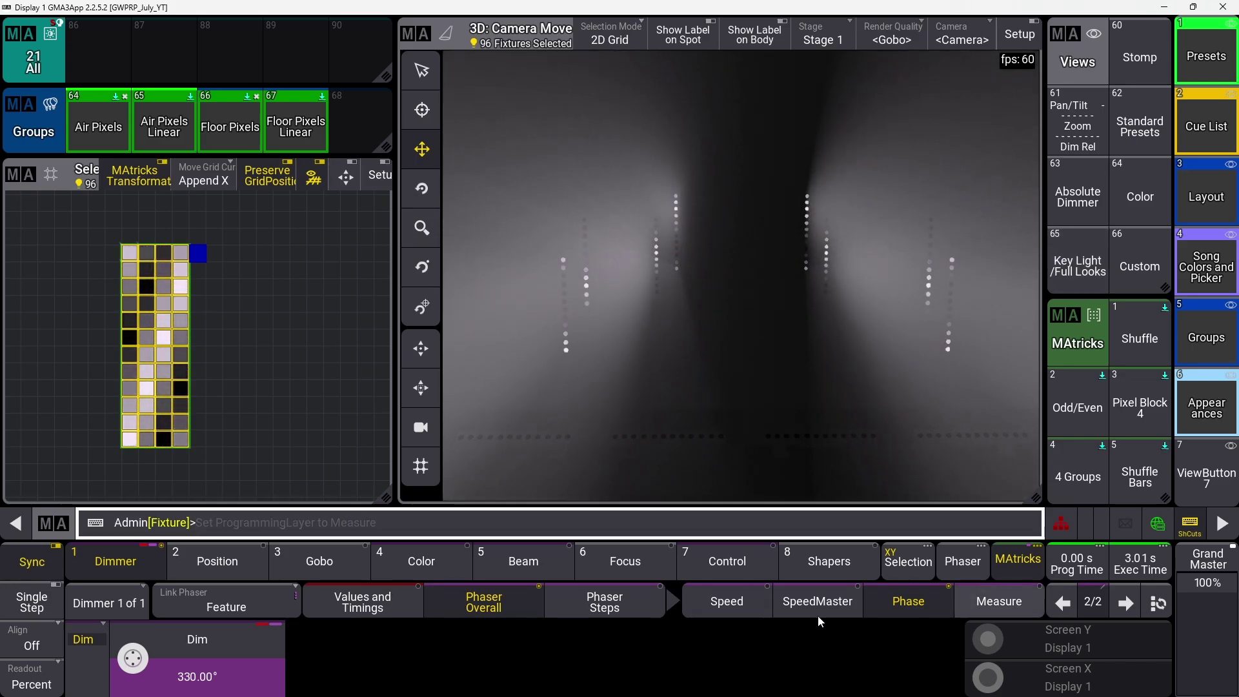
# Step: Set the Transition of all dimmer phaser steps to 50%
pyautogui.click(606, 610)
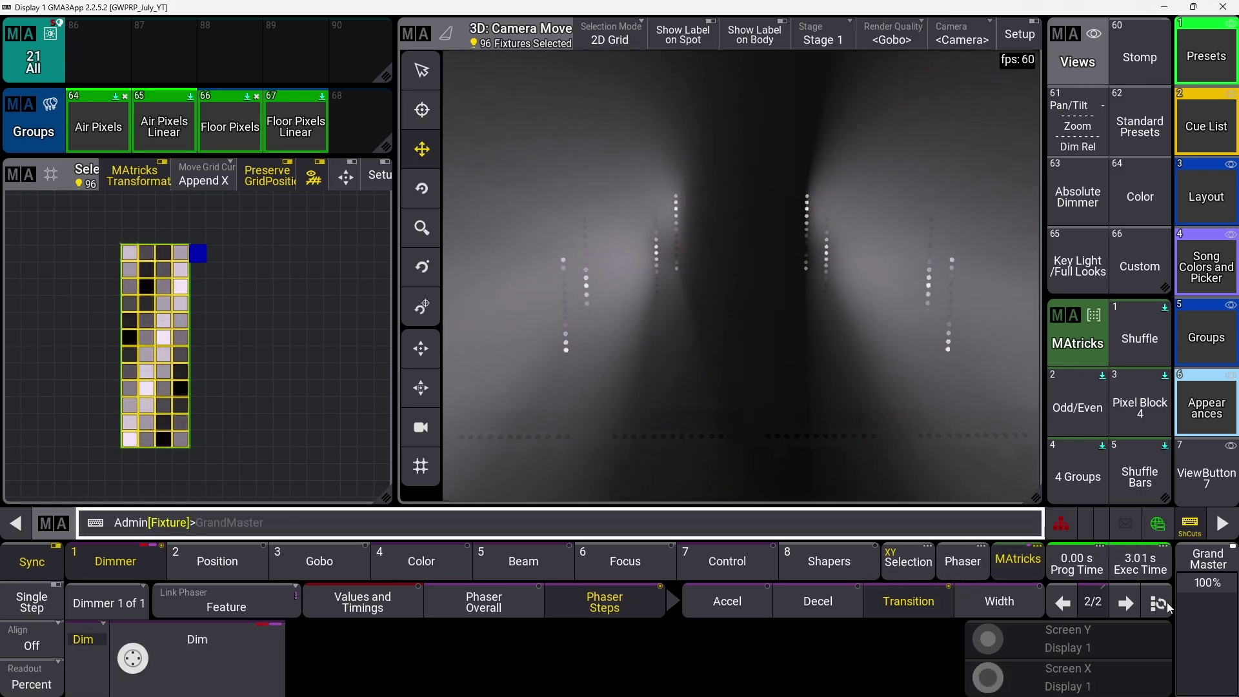
pyautogui.click(208, 656)
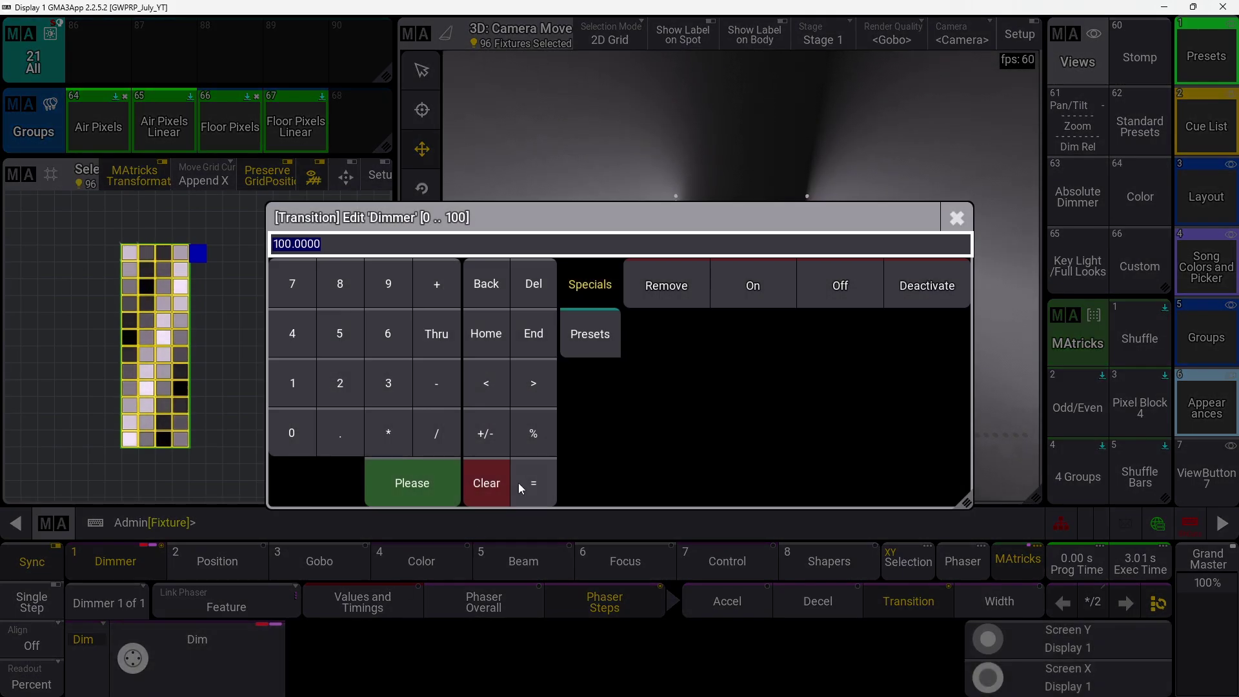
pyautogui.click(386, 466)
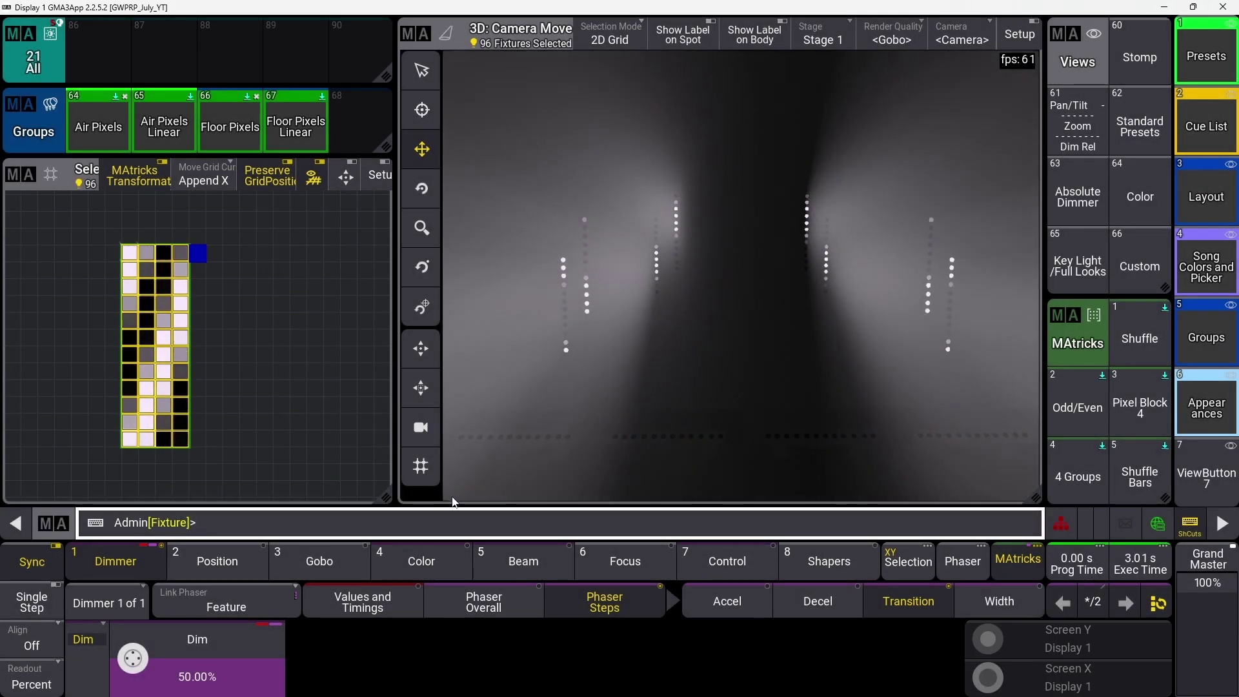
# Step: Sharpen the dimmer phaser by setting the Transition of all its steps to 30%
pyautogui.click(208, 656)
pyautogui.click(380, 387)
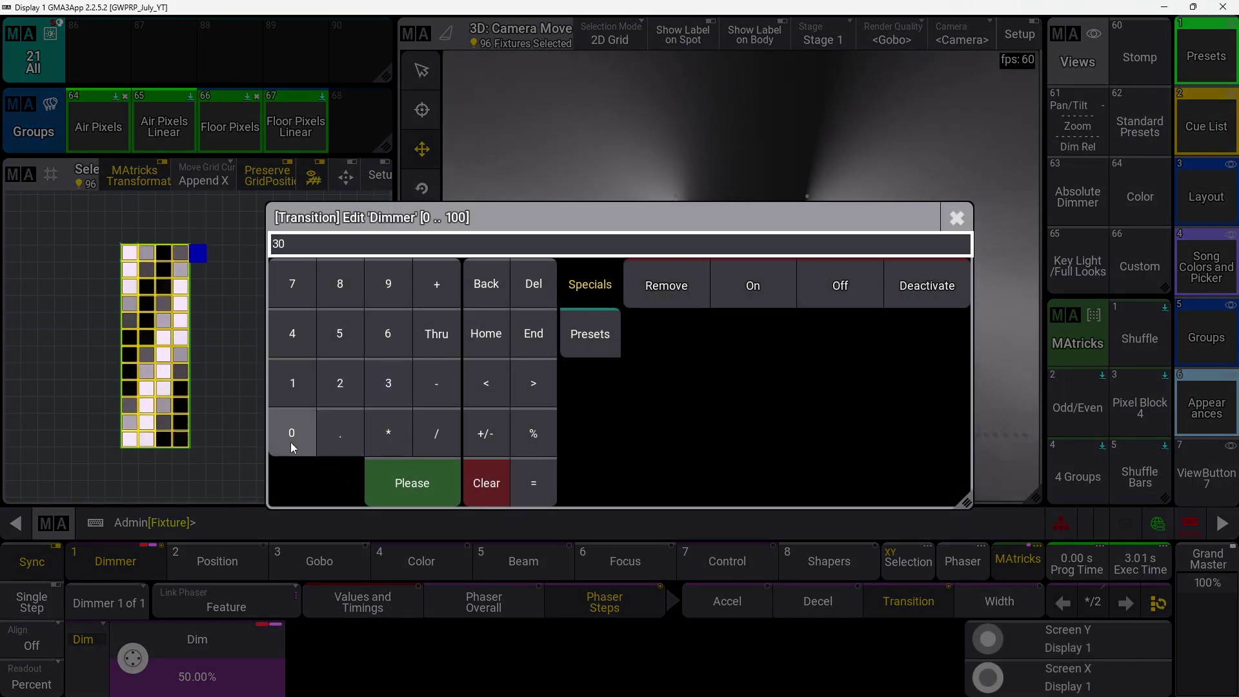
pyautogui.click(291, 436)
pyautogui.click(411, 482)
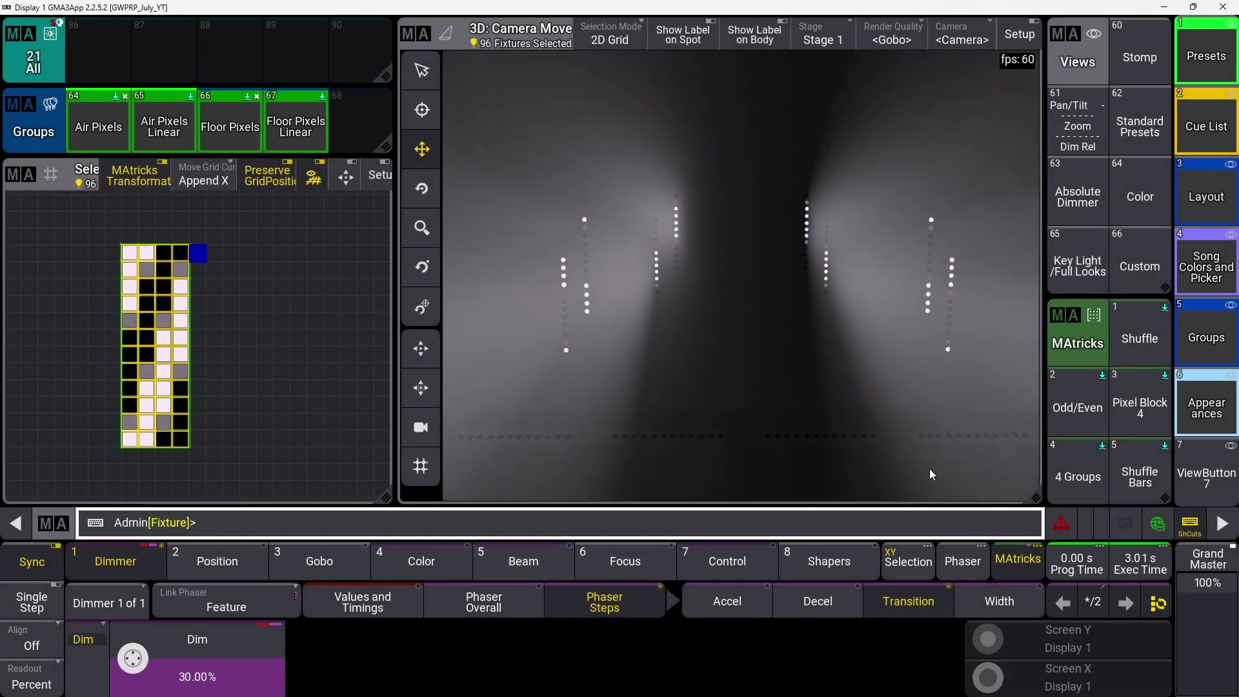
# Step: Turn off editing of all steps together and set the Width of dimmer phaser step 2 to 50%
pyautogui.click(987, 610)
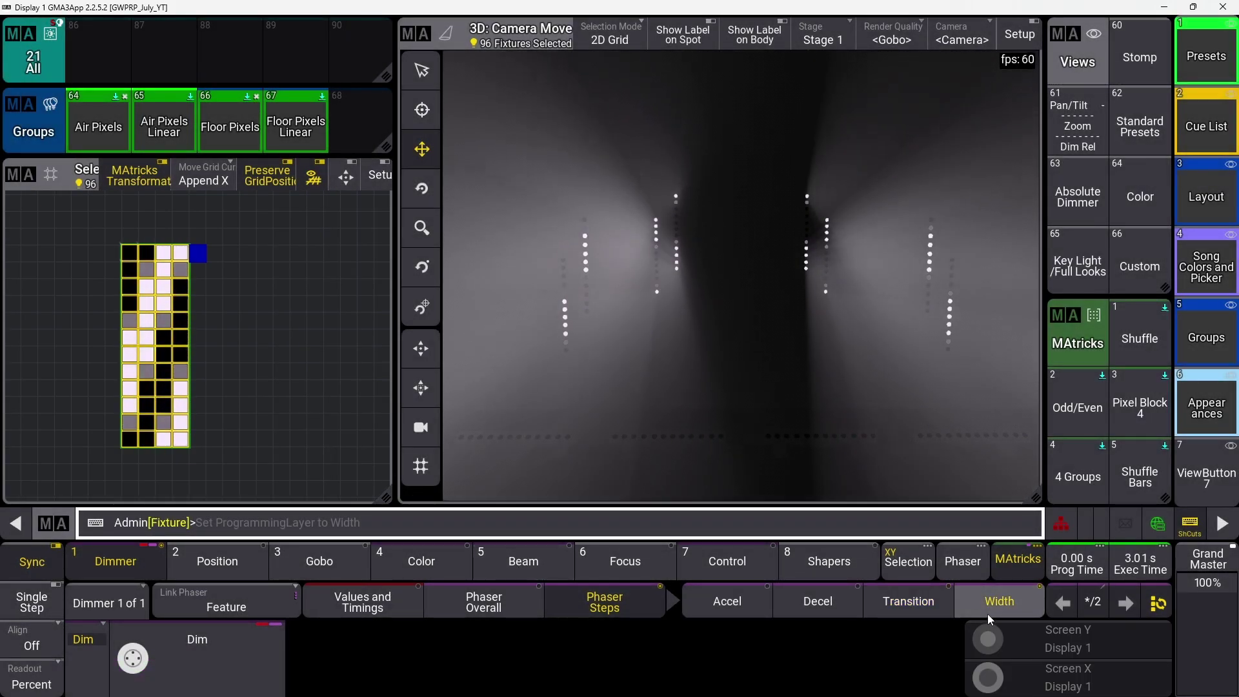
pyautogui.click(1156, 609)
pyautogui.click(202, 664)
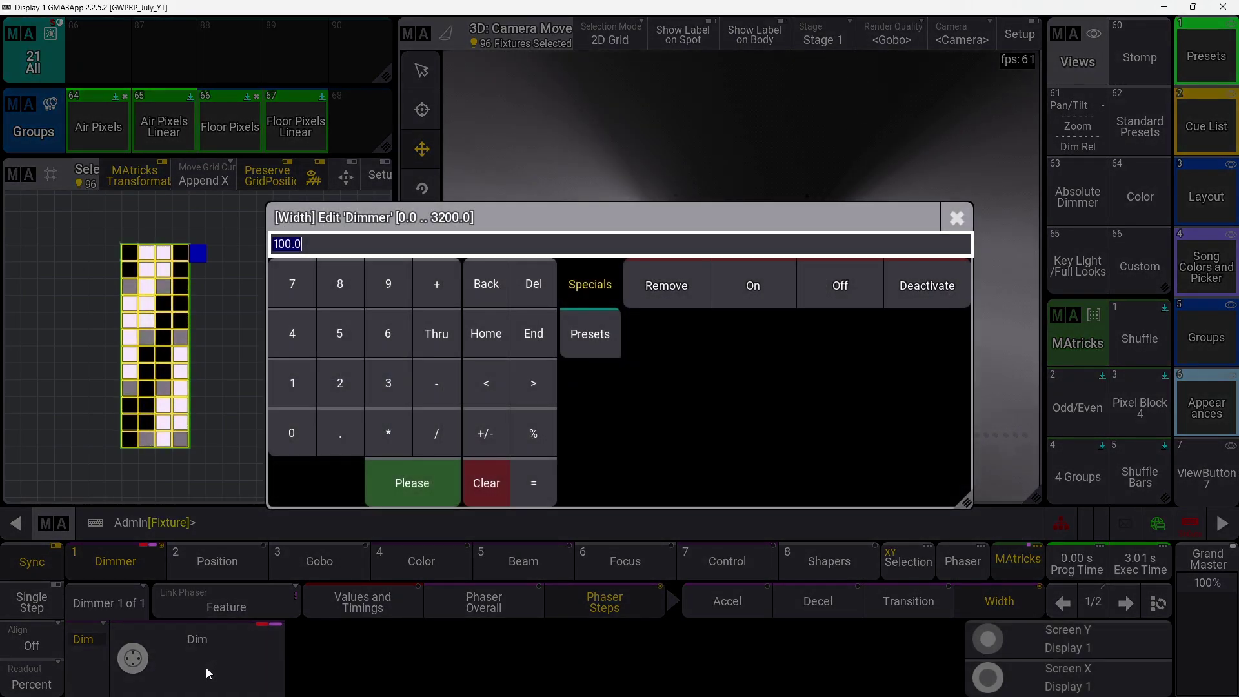
pyautogui.click(1035, 457)
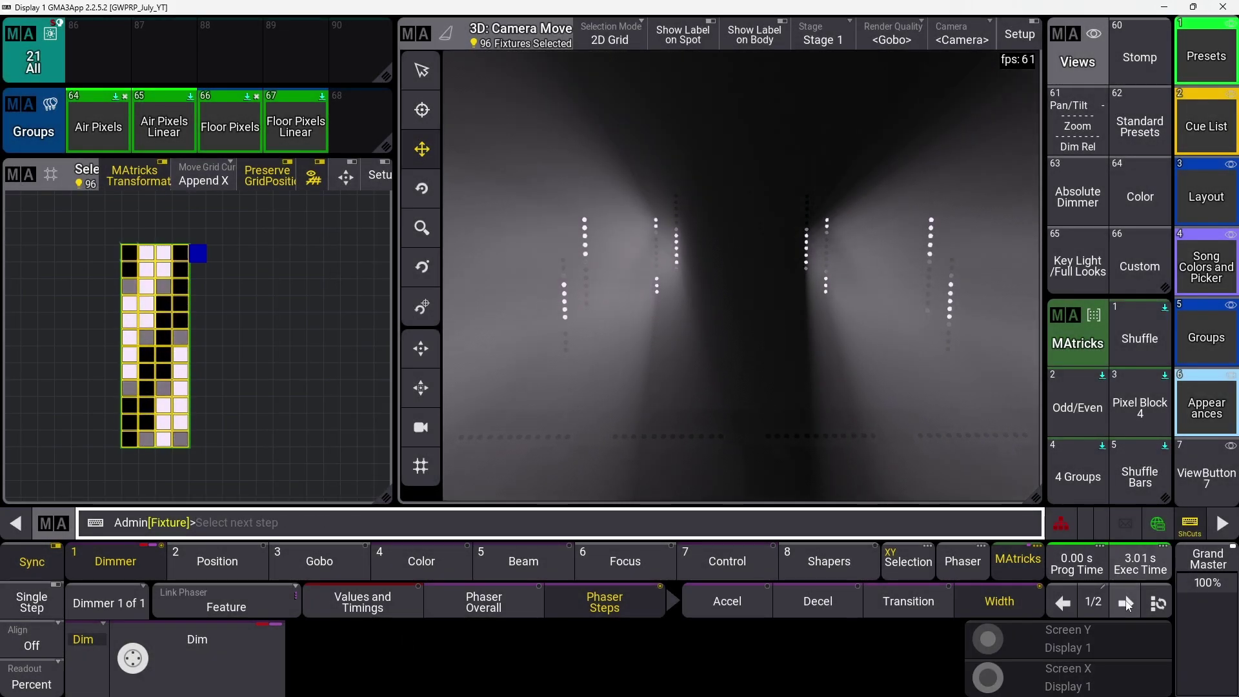
pyautogui.click(1105, 597)
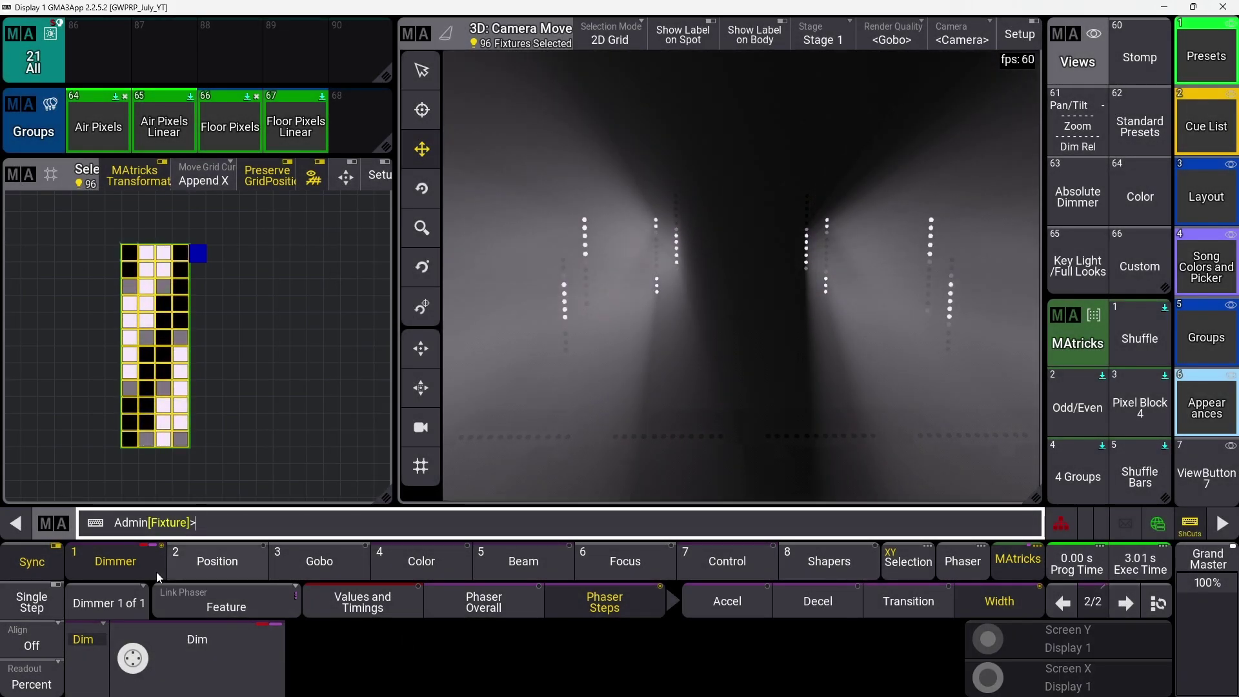
pyautogui.click(182, 652)
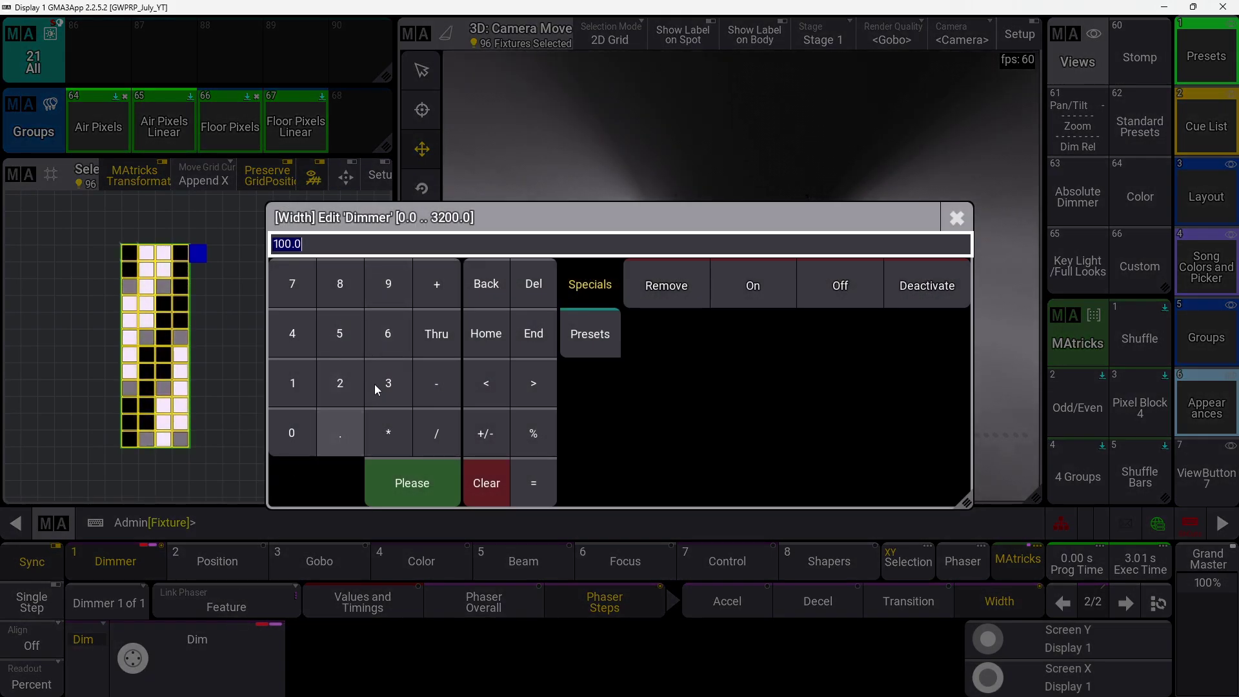
pyautogui.click(345, 343)
pyautogui.click(299, 433)
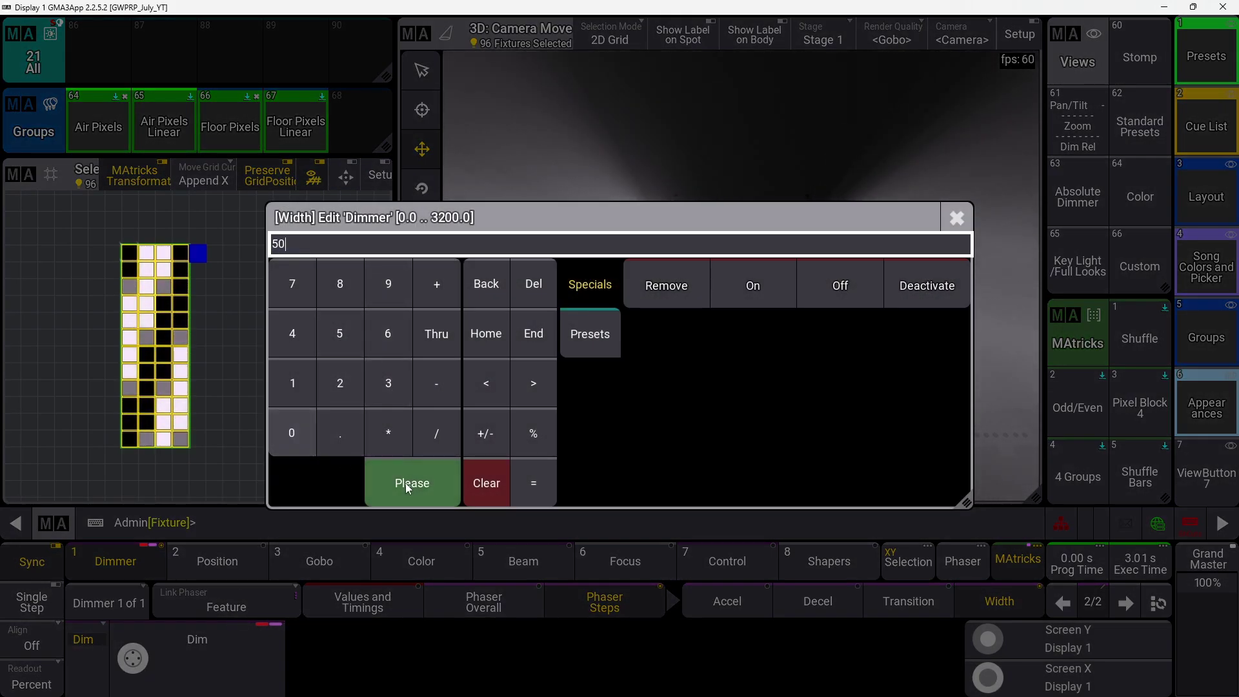
pyautogui.click(405, 483)
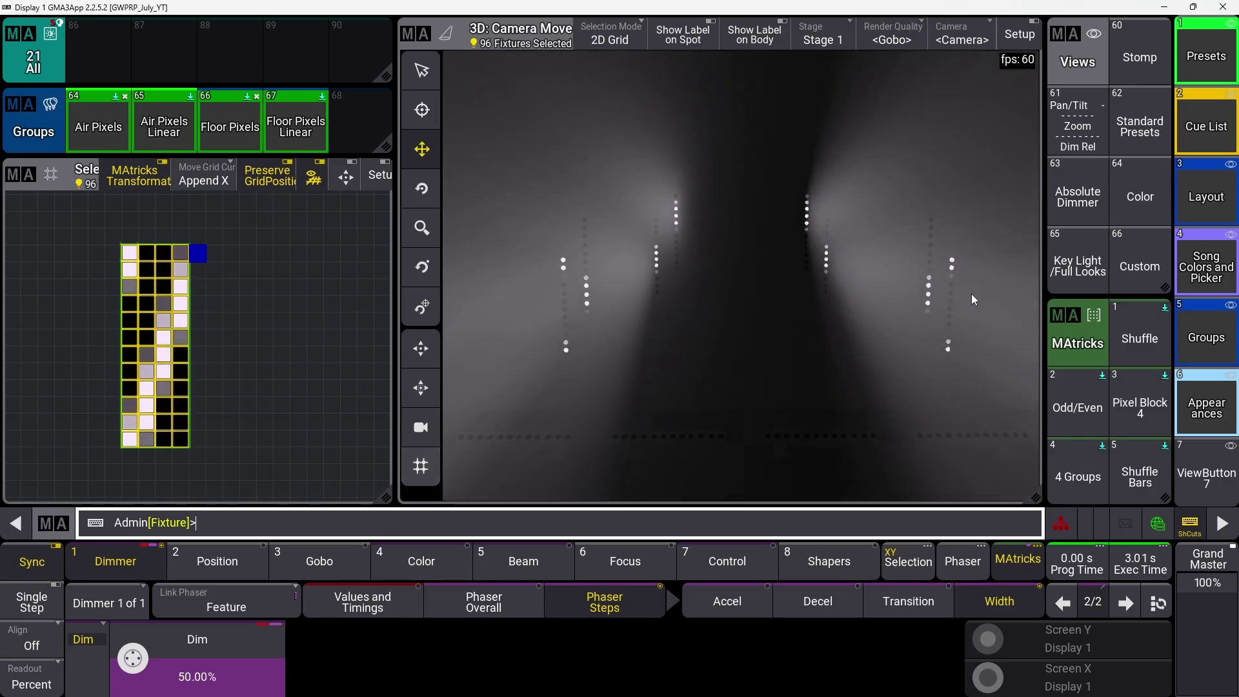
# Step: Set the dimmer phaser's overall Measure to 2
pyautogui.click(458, 594)
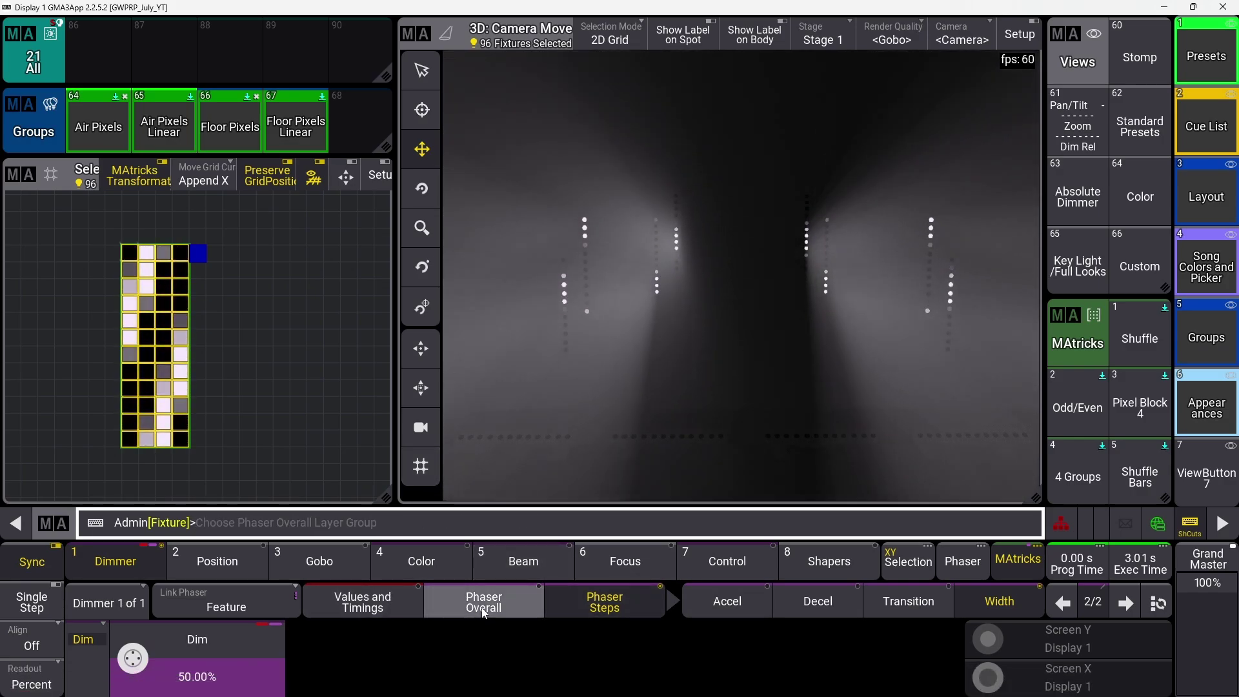
pyautogui.click(218, 647)
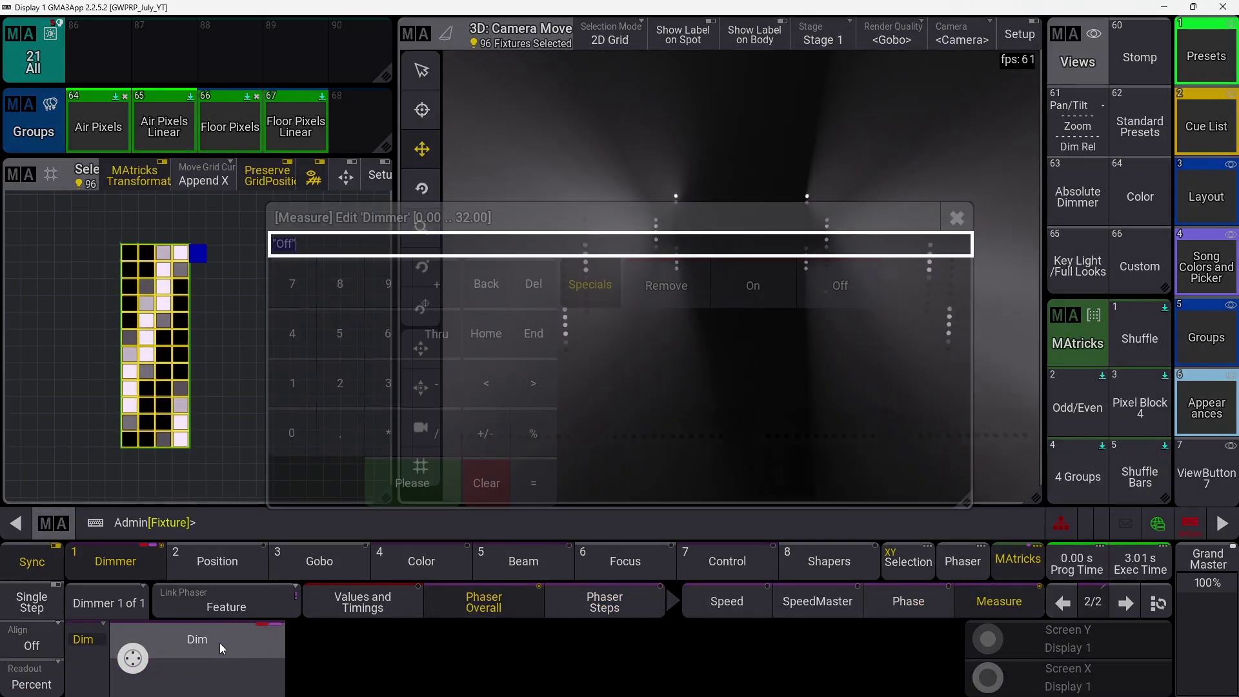
pyautogui.click(340, 383)
pyautogui.click(414, 492)
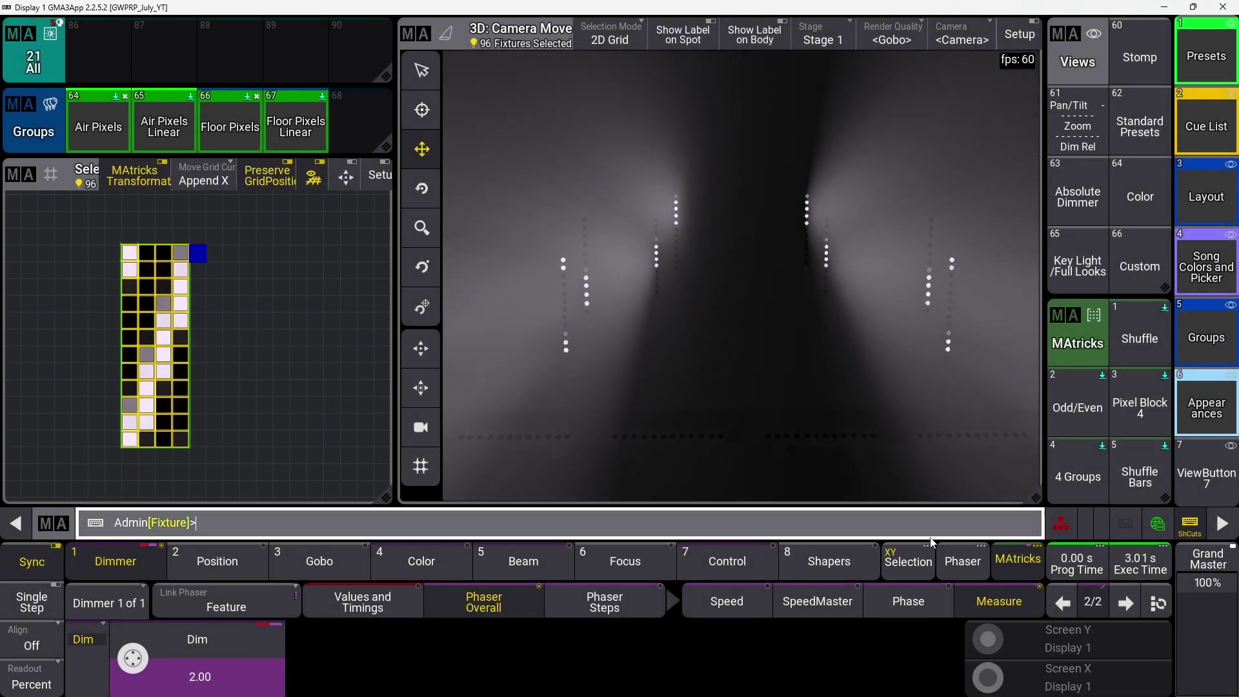
# Step: Set the Transition of dimmer phaser step 1 to 50%
pyautogui.click(605, 600)
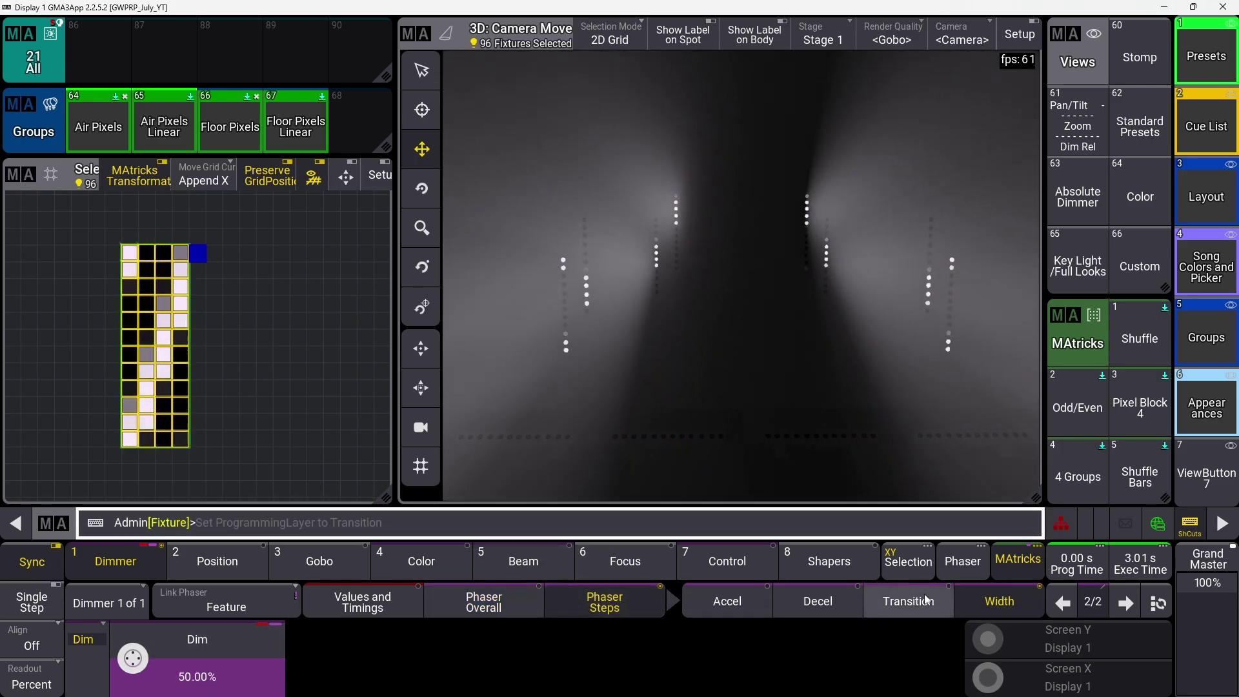
pyautogui.click(917, 614)
pyautogui.click(1060, 613)
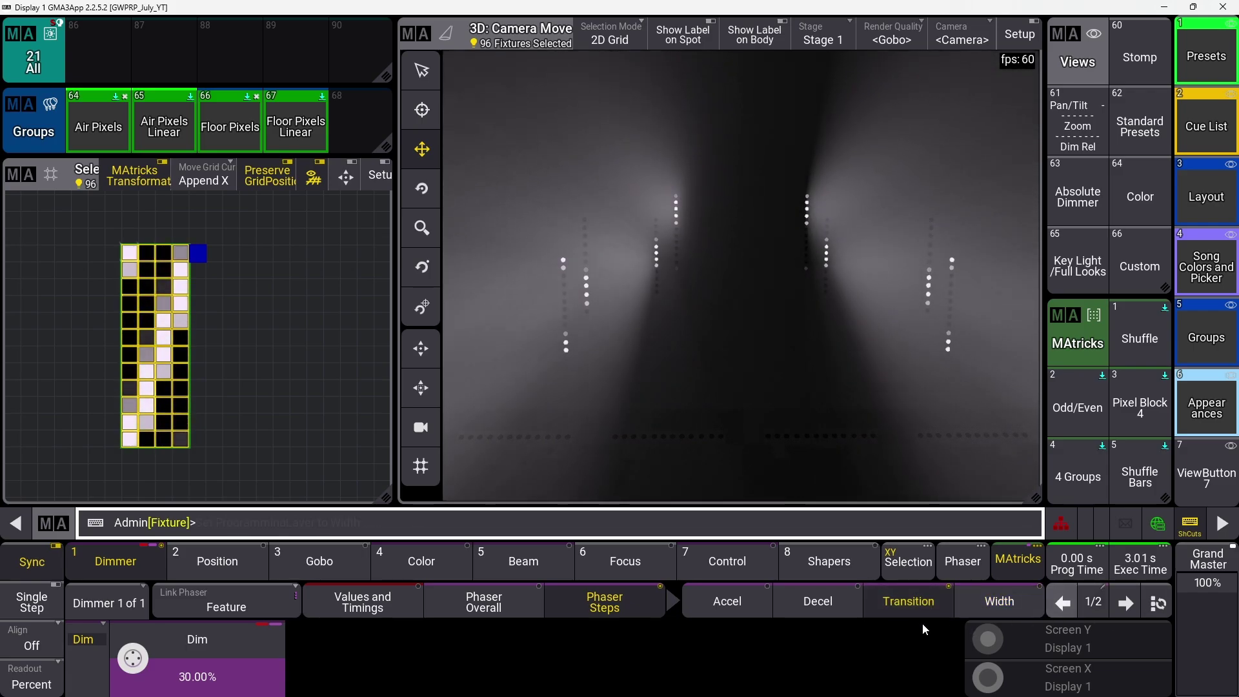
pyautogui.click(150, 650)
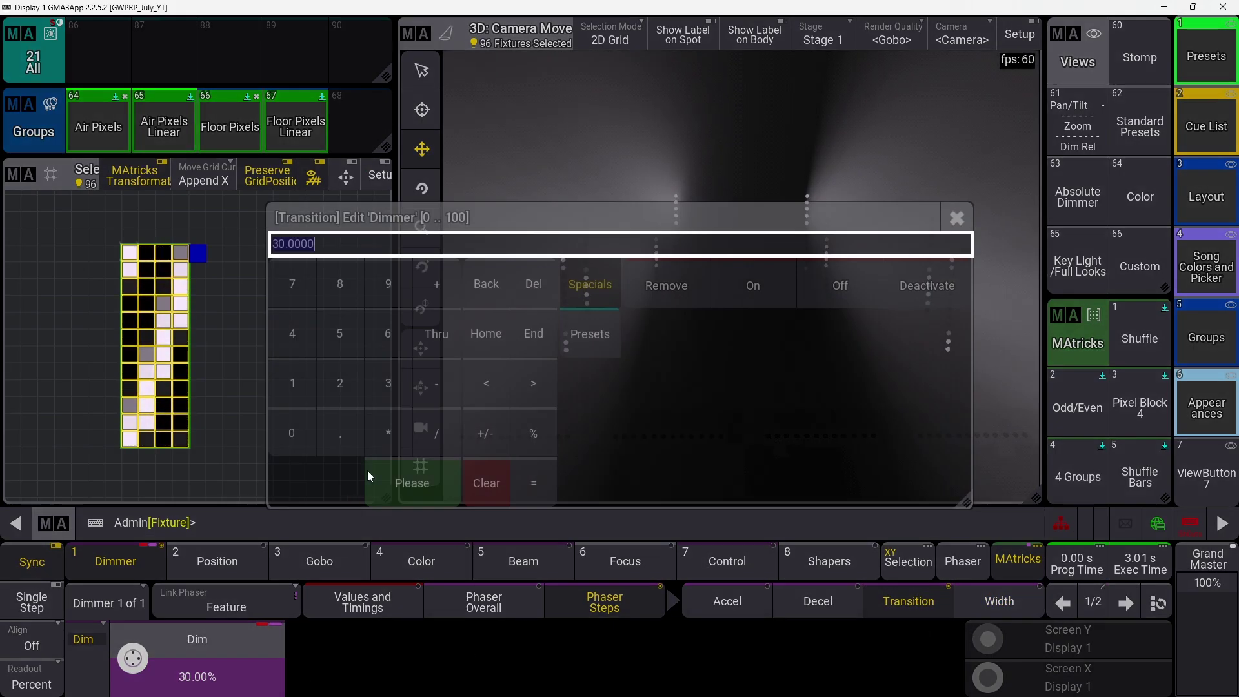
pyautogui.click(340, 333)
pyautogui.click(293, 432)
pyautogui.click(404, 494)
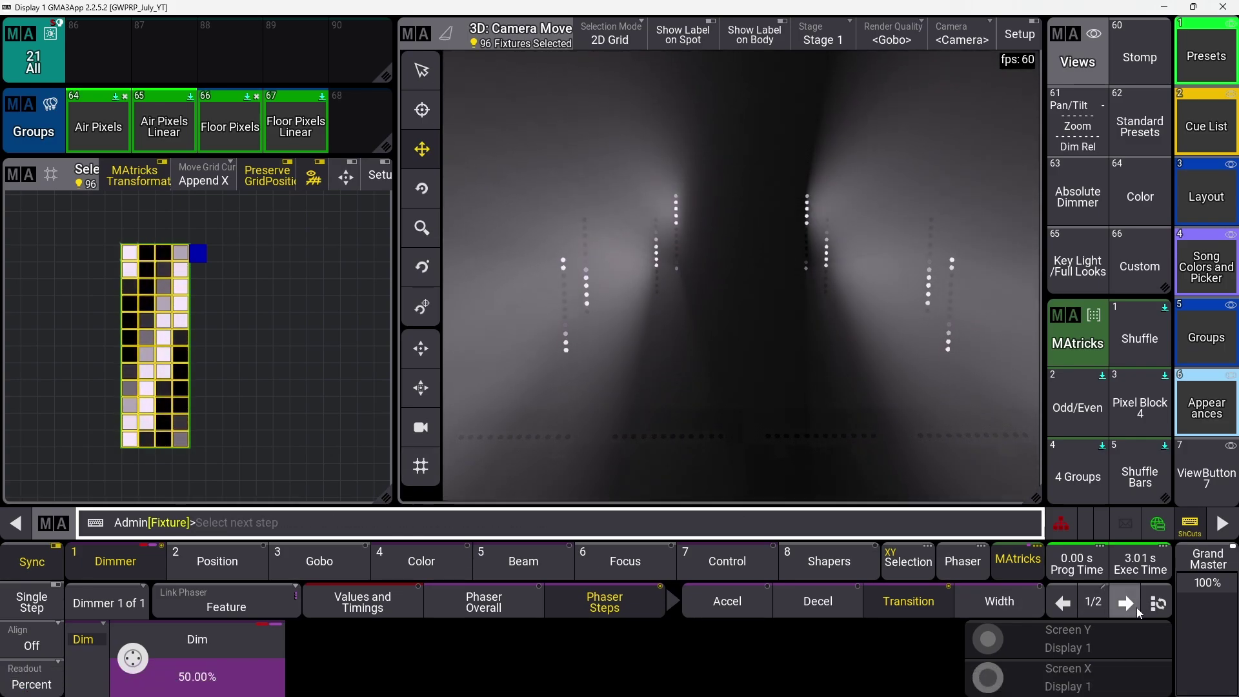
# Step: Set the Transition of dimmer phaser step 2 to 20%
pyautogui.click(1126, 603)
pyautogui.click(272, 652)
pyautogui.click(337, 400)
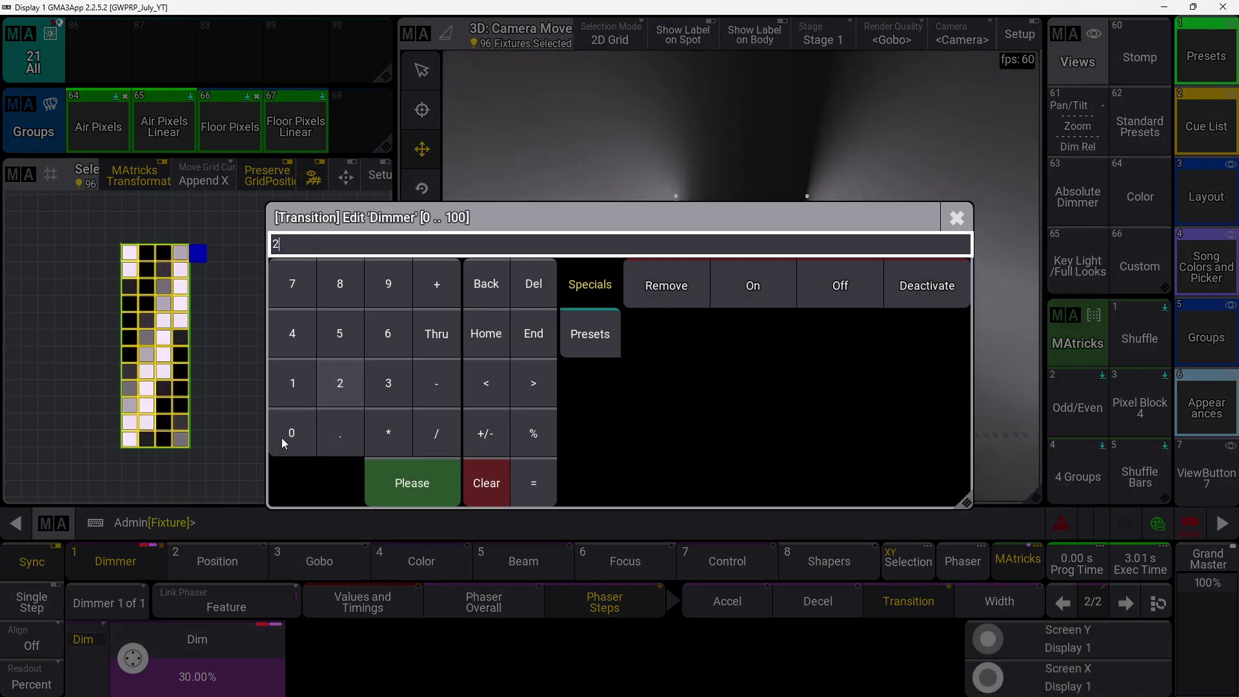
pyautogui.click(281, 438)
pyautogui.click(421, 497)
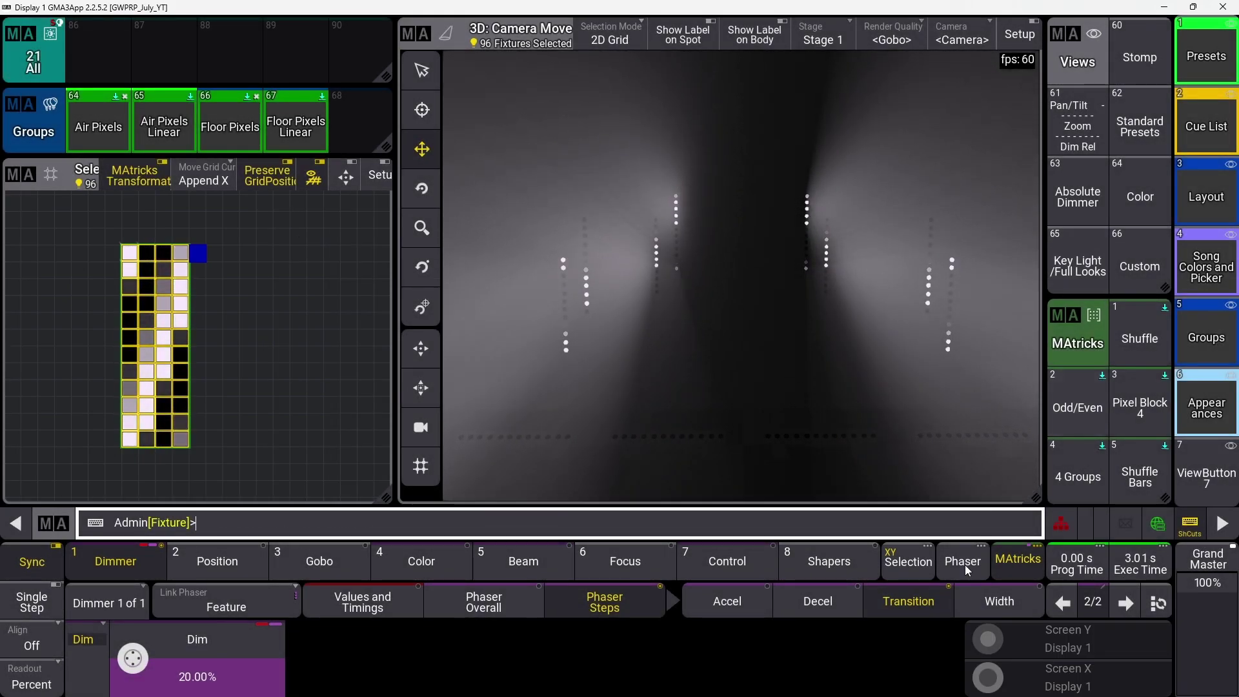
# Step: Set the Width of dimmer phaser step 2 to 30% and store the phaser in All preset slot 86
pyautogui.click(997, 600)
pyautogui.click(218, 640)
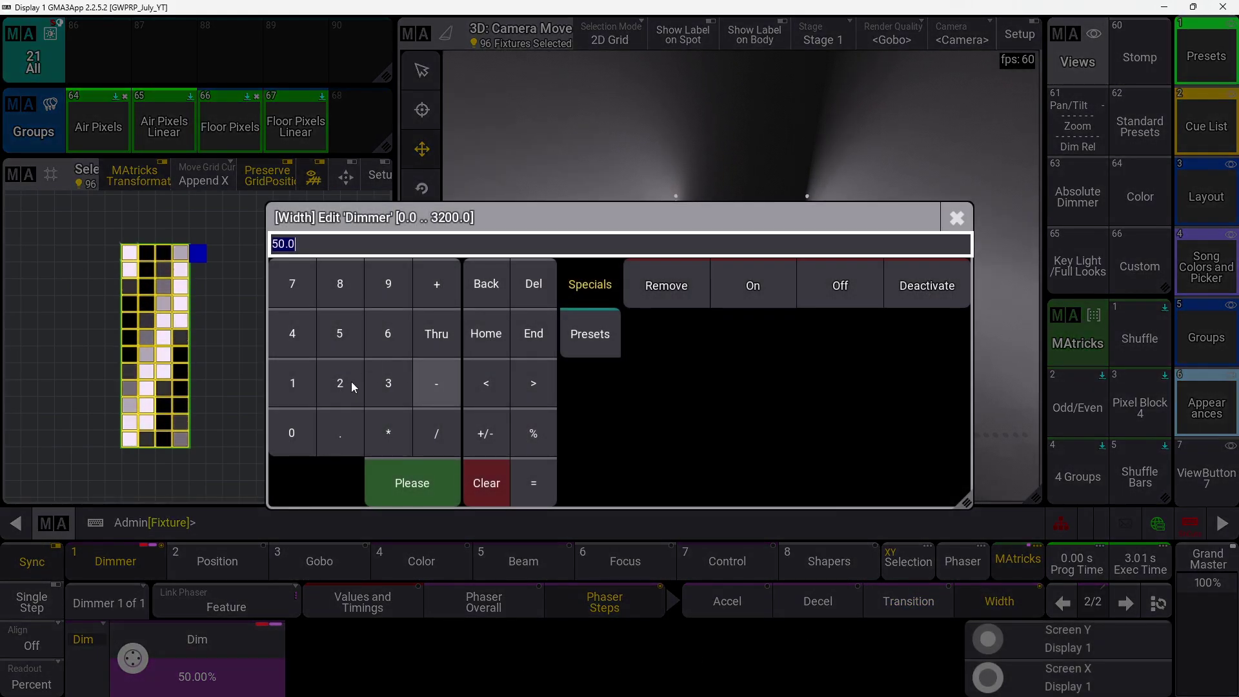
pyautogui.click(365, 379)
pyautogui.click(296, 430)
pyautogui.click(378, 478)
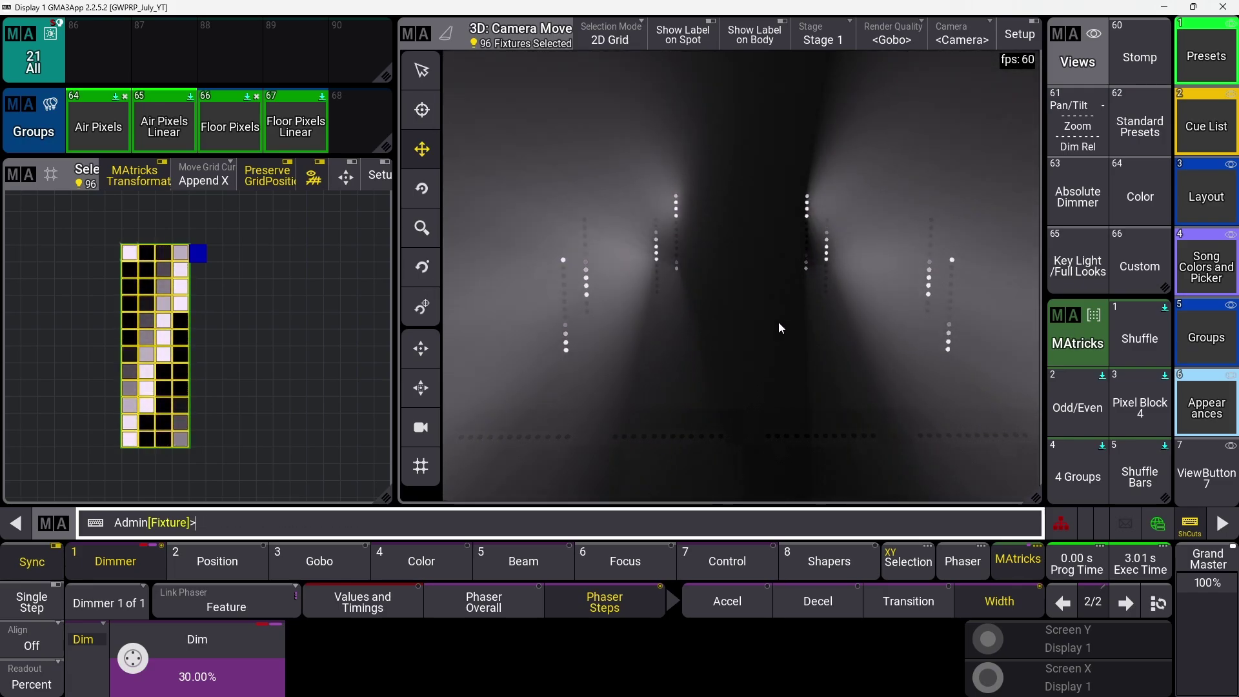
pyautogui.click(83, 63)
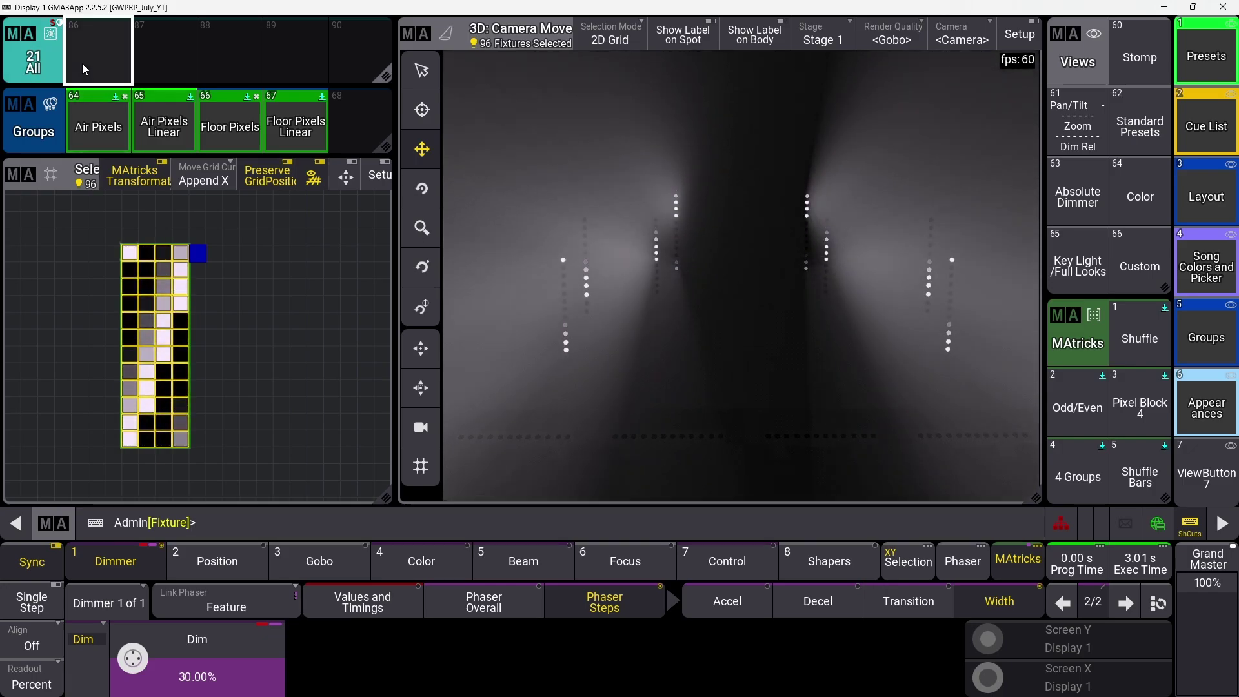
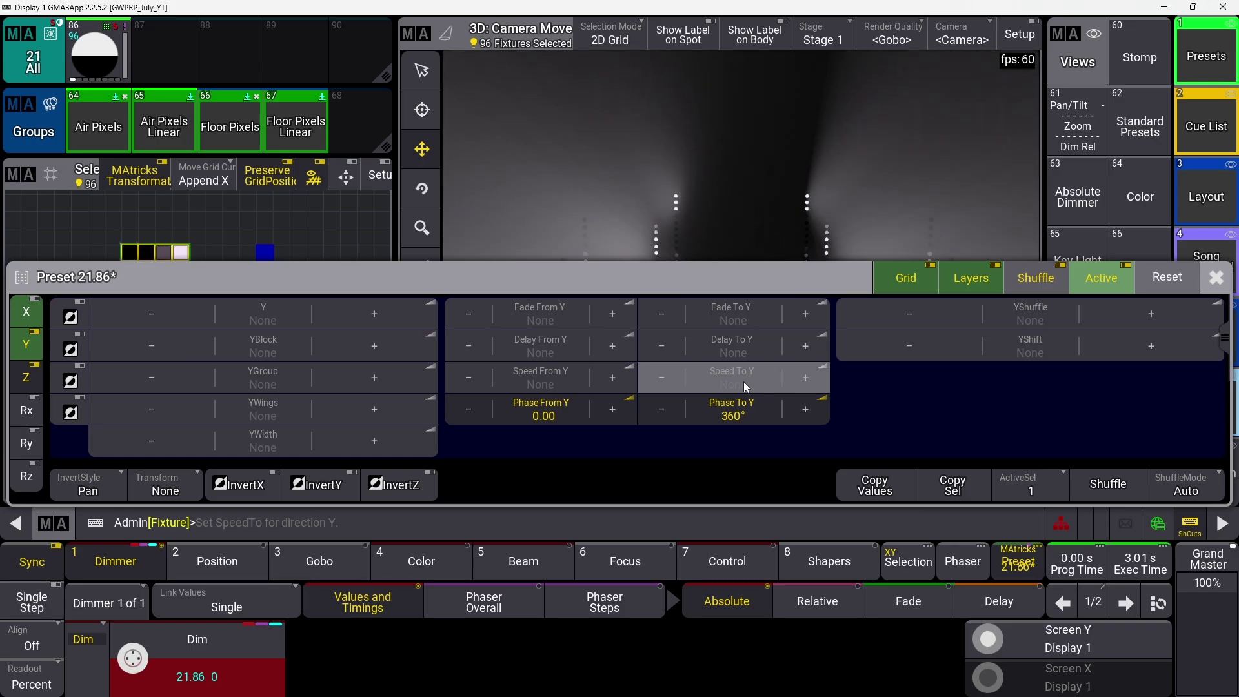
# Step: Set the Y-axis Speed To value in the preset's MAtricks to 600 BPM
pyautogui.click(745, 386)
pyautogui.click(651, 514)
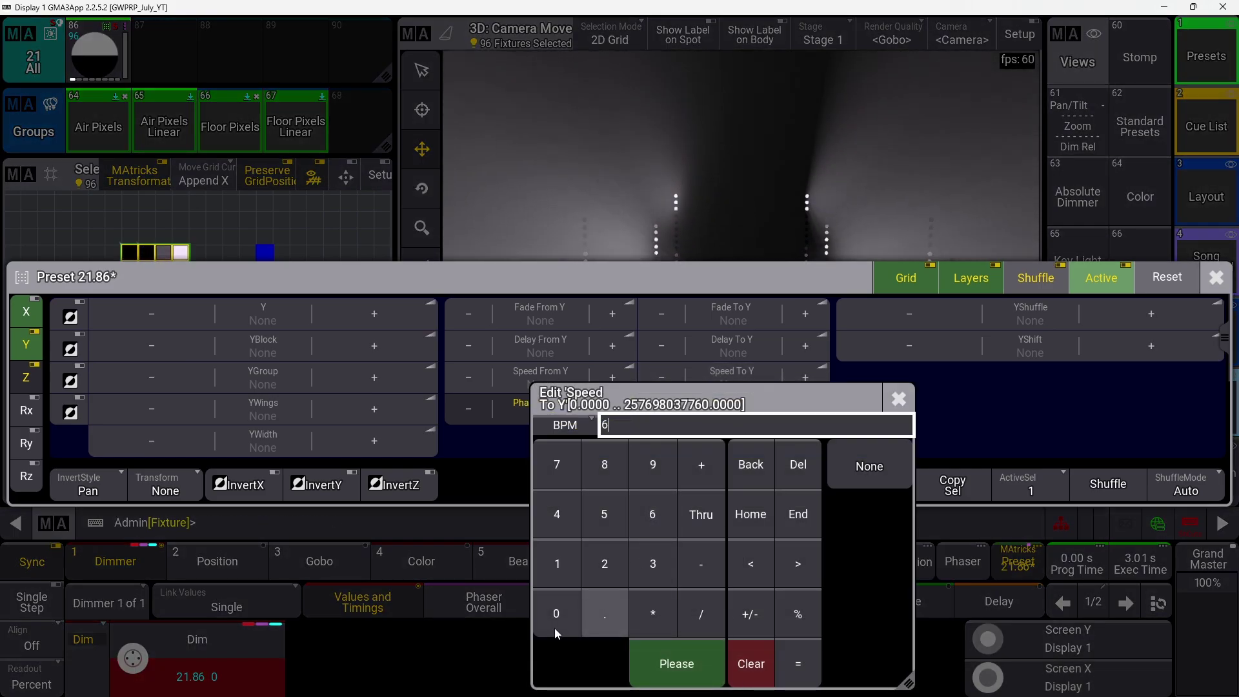
pyautogui.click(556, 612)
pyautogui.click(556, 613)
pyautogui.click(670, 664)
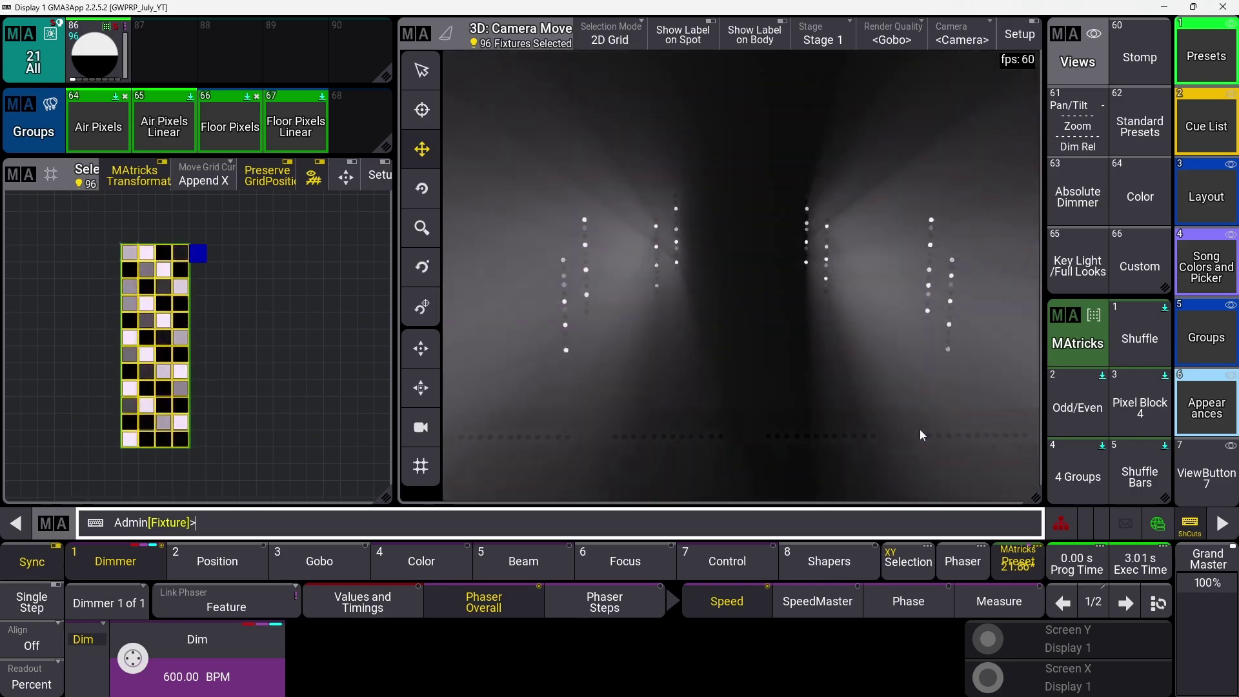
pyautogui.click(1018, 560)
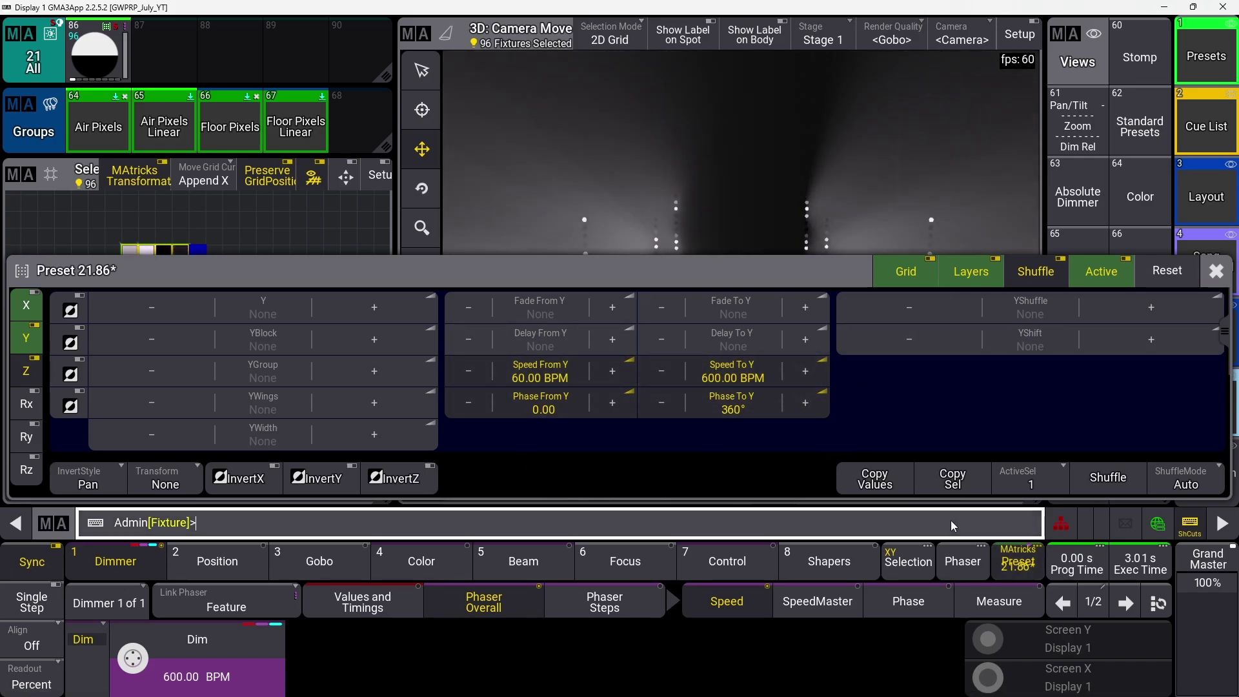
pyautogui.click(1216, 272)
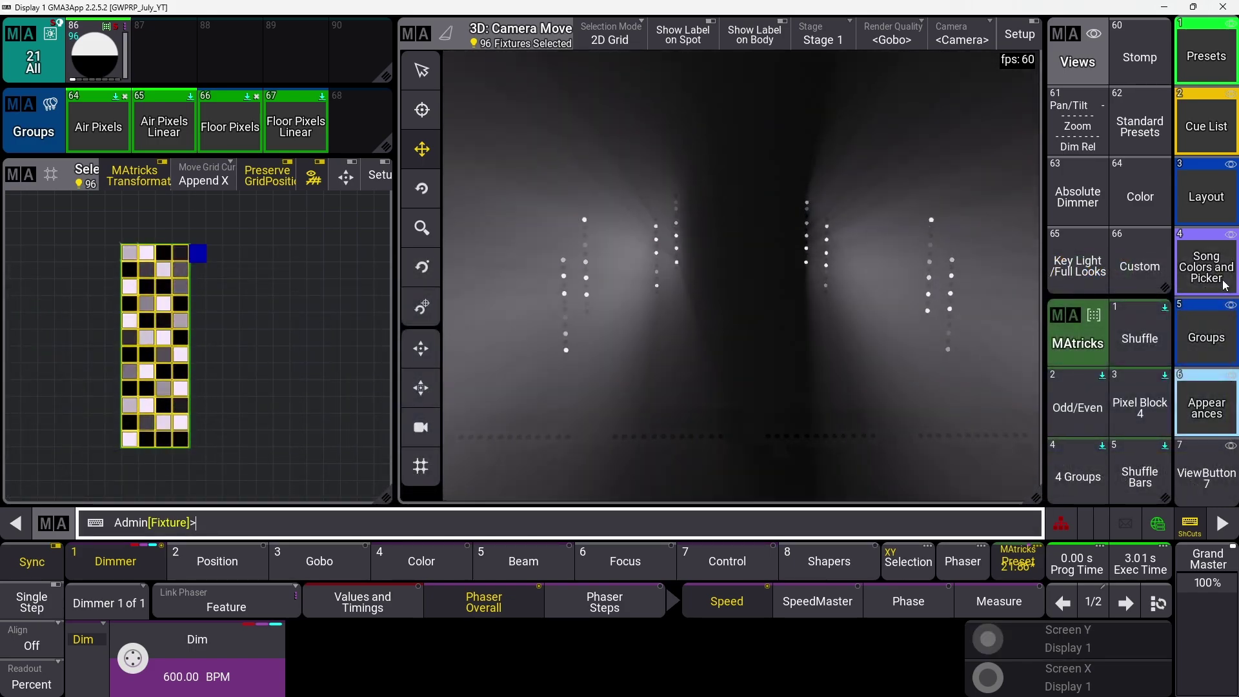
pyautogui.click(1021, 602)
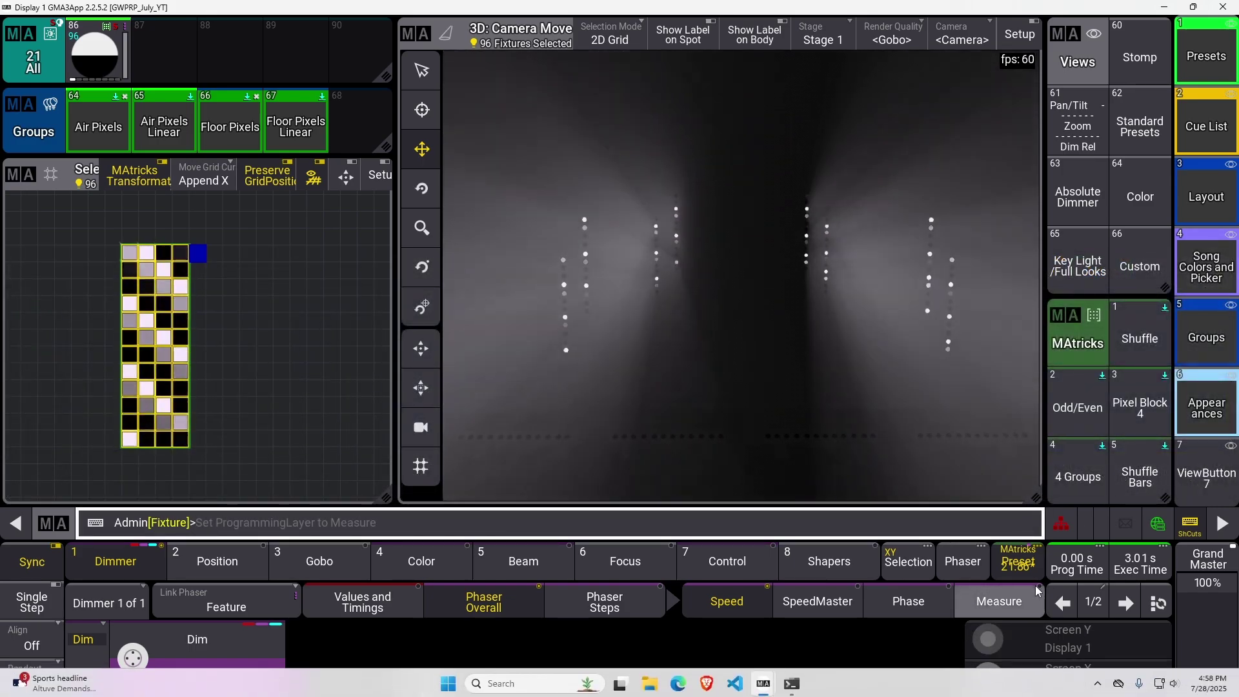
pyautogui.click(1018, 560)
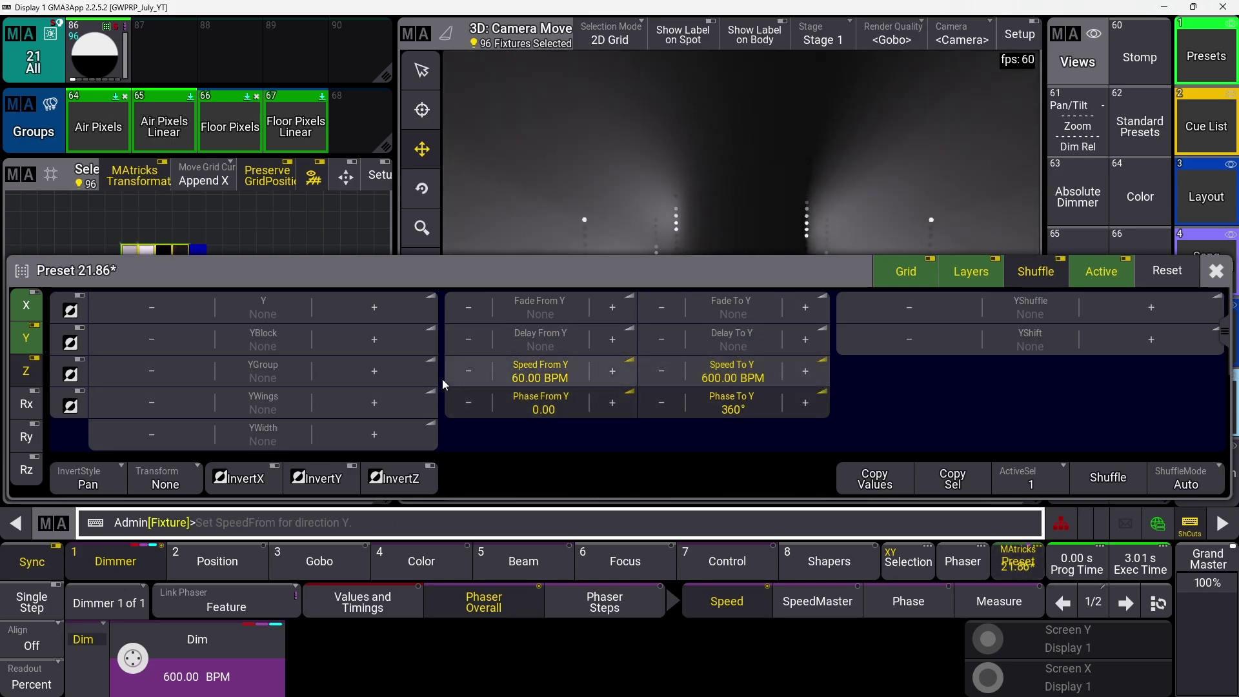
pyautogui.click(1216, 270)
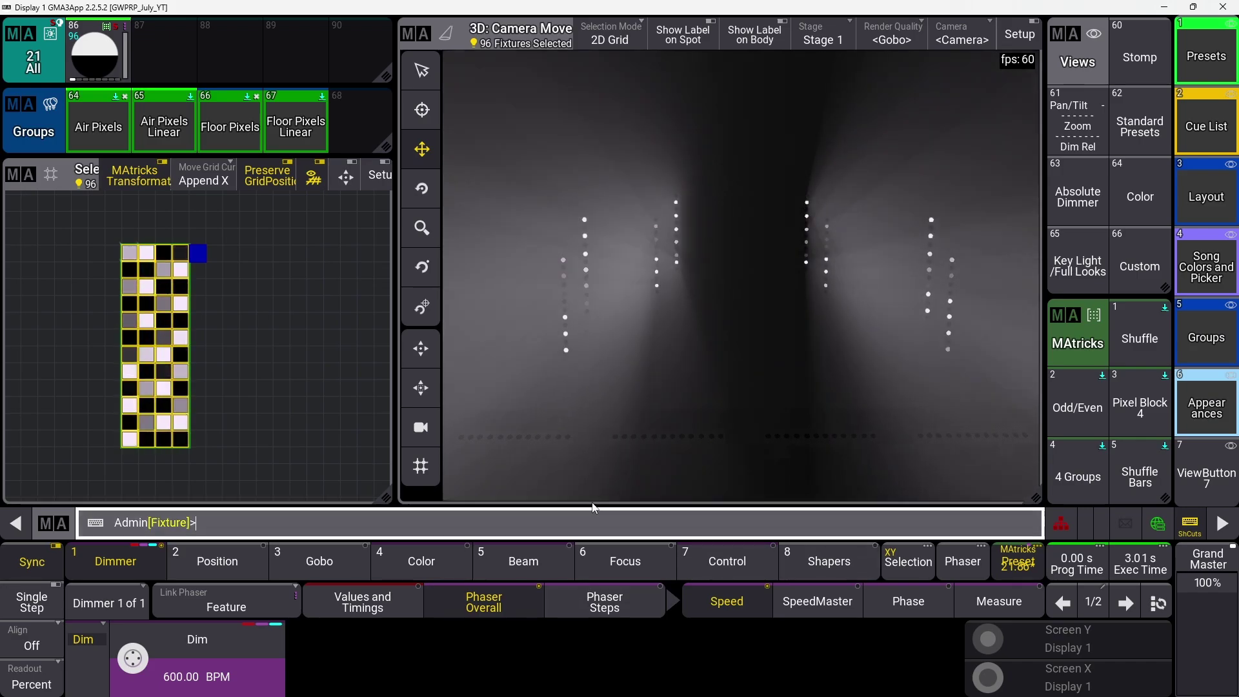
# Step: Try a speed spread across the X axis by setting the MAtricks Speed To X to 600 BPM
pyautogui.click(1008, 562)
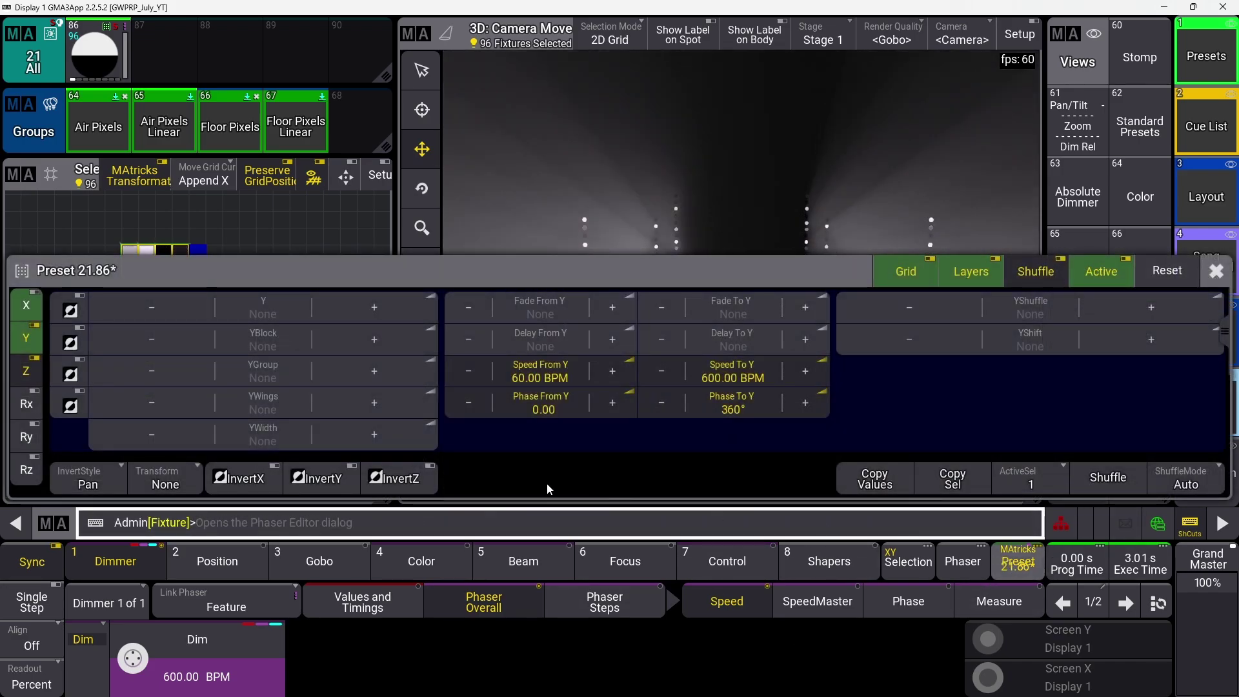
pyautogui.click(26, 306)
pyautogui.click(746, 379)
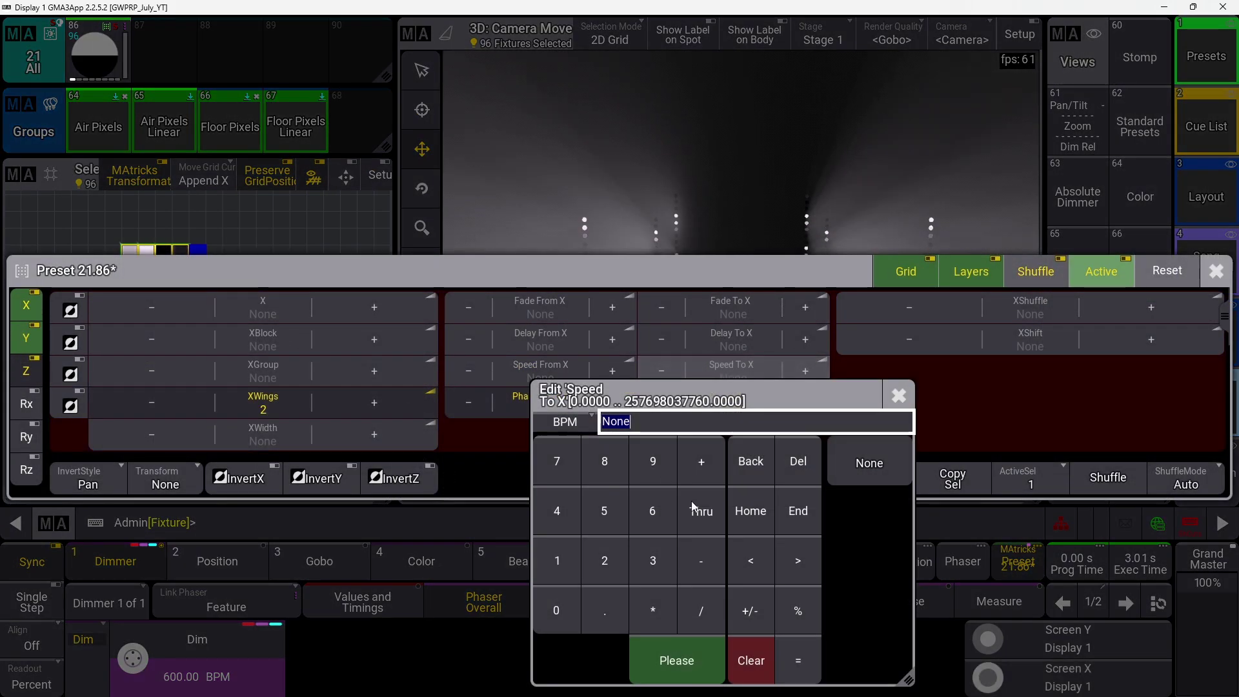
pyautogui.click(652, 511)
pyautogui.click(557, 613)
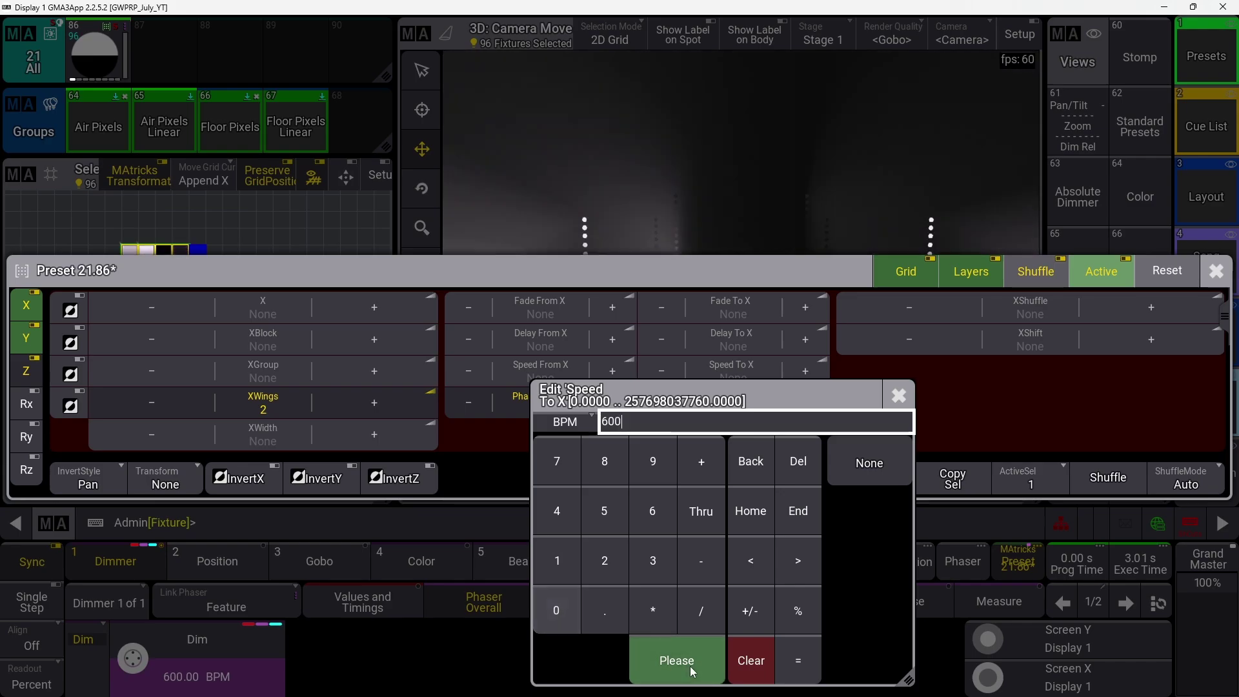
pyautogui.press('Return')
pyautogui.click(1216, 274)
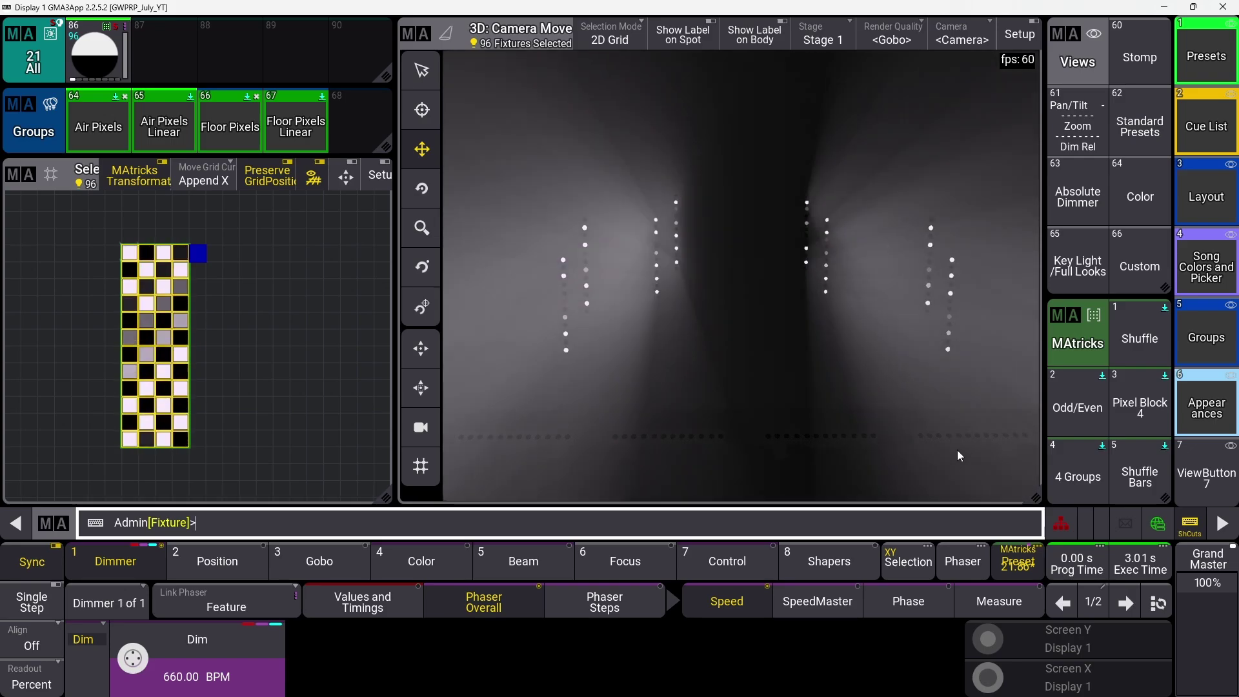
# Step: Reset the X-axis Speed To and Speed From values in the MAtricks to None
pyautogui.click(1034, 567)
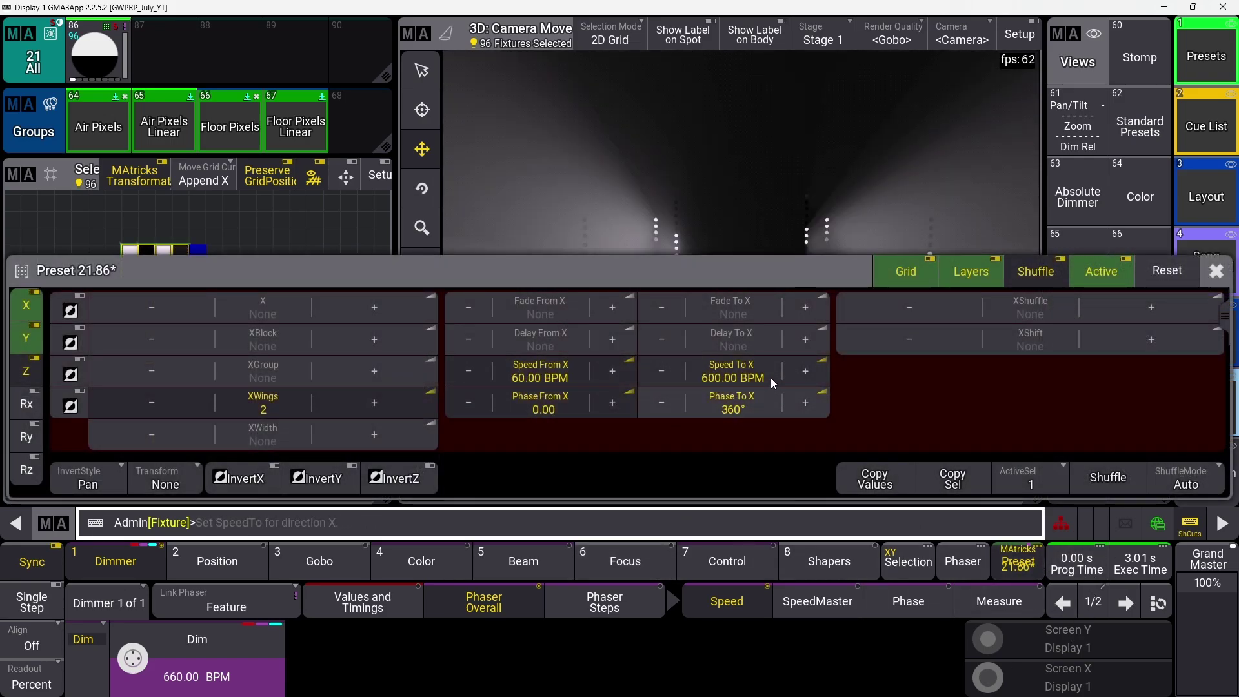
pyautogui.click(770, 378)
pyautogui.click(879, 451)
pyautogui.click(552, 385)
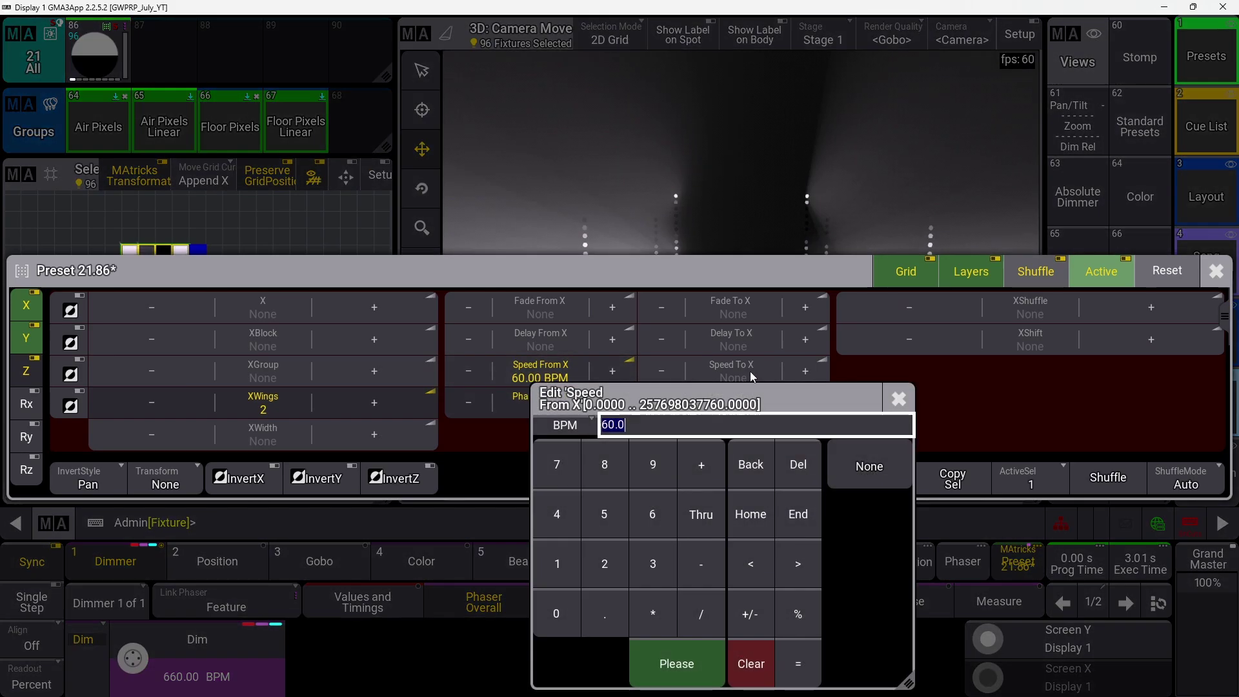
pyautogui.click(893, 470)
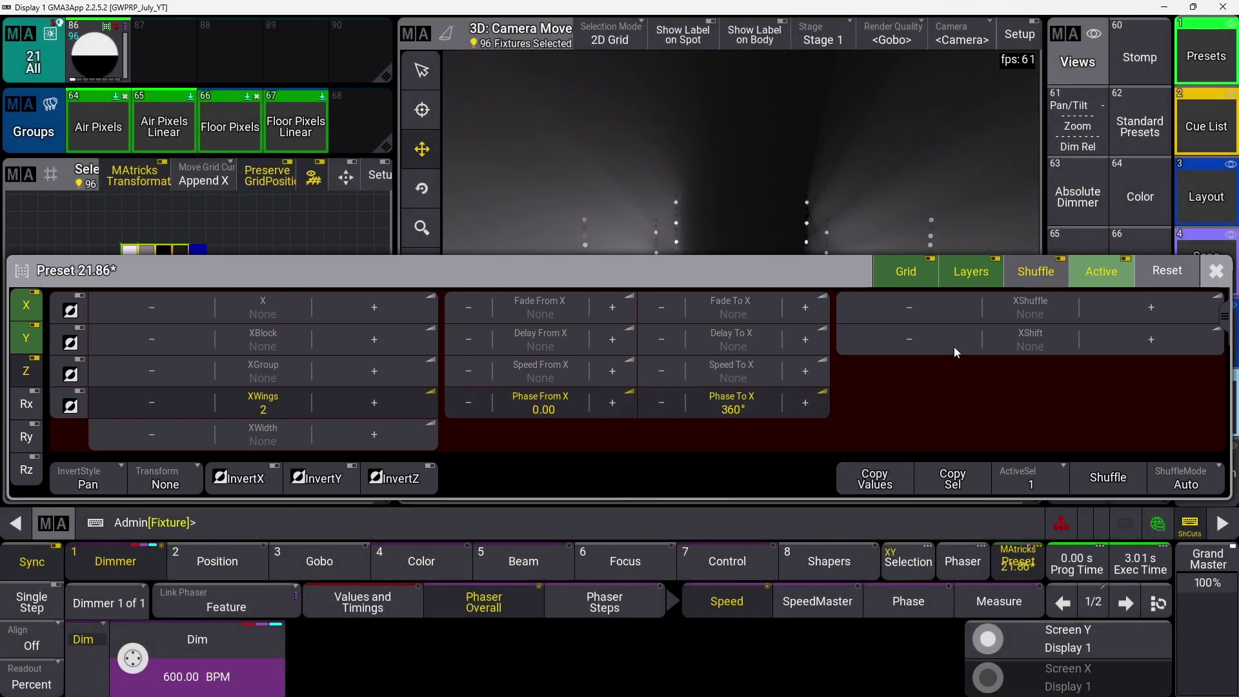
pyautogui.click(1216, 271)
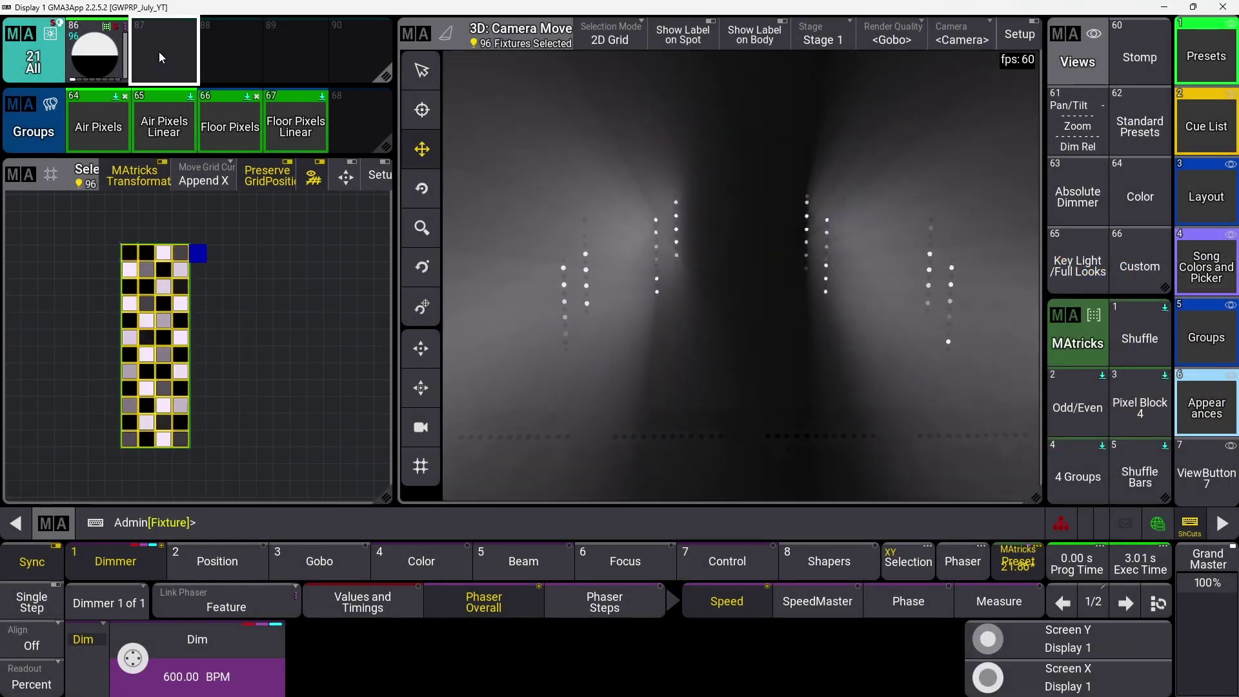
# Step: Store the speed-spread dimmer phaser in All preset slot 87 and clear the programmer
pyautogui.click(159, 52)
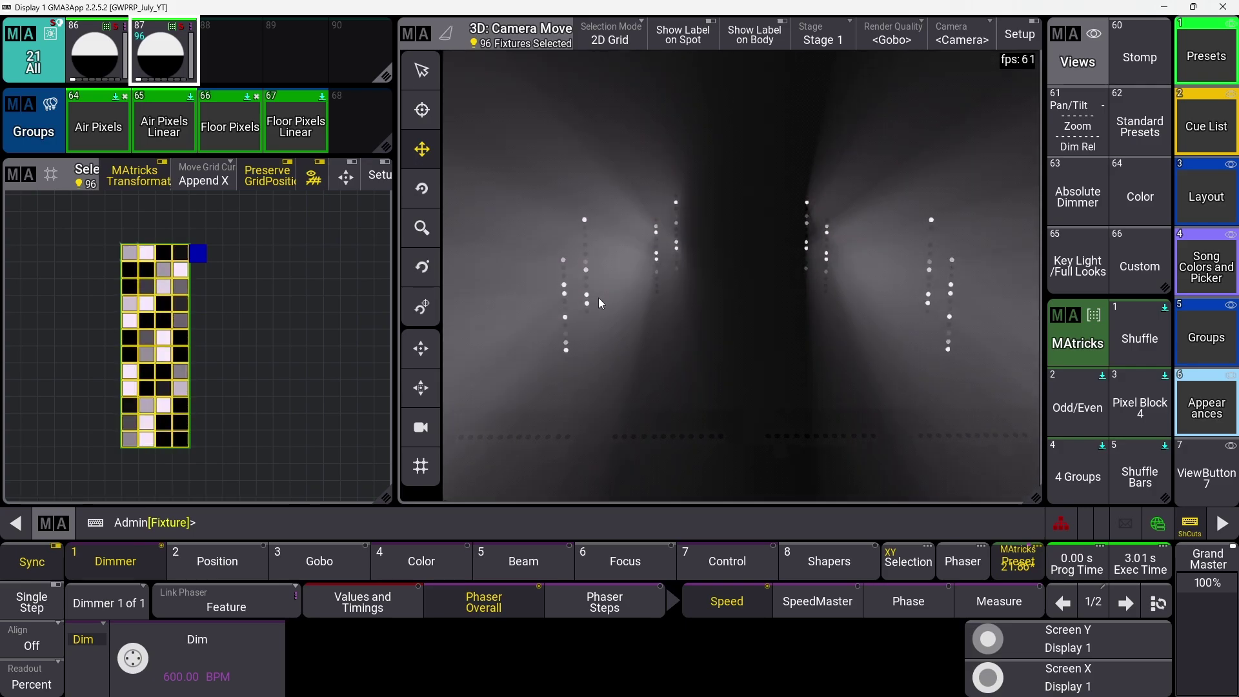
pyautogui.press('Delete')
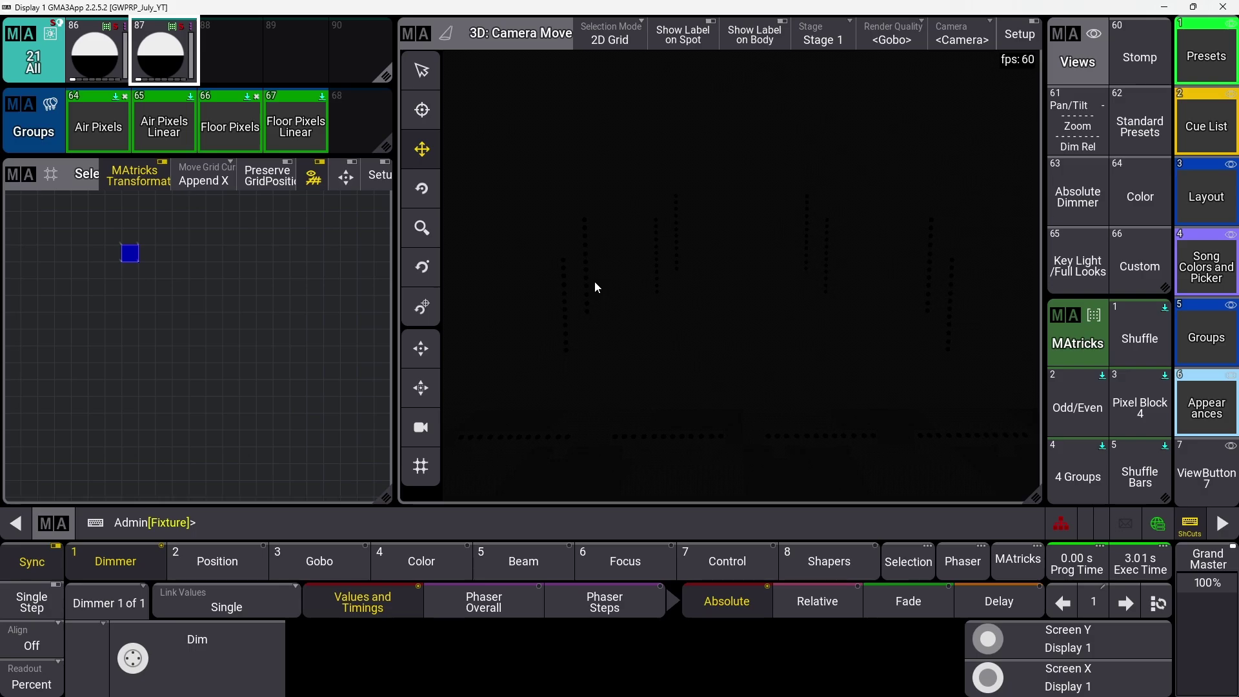
# Step: Select the Floor Pixels Linear group and bring its dimmer to full
pyautogui.click(295, 125)
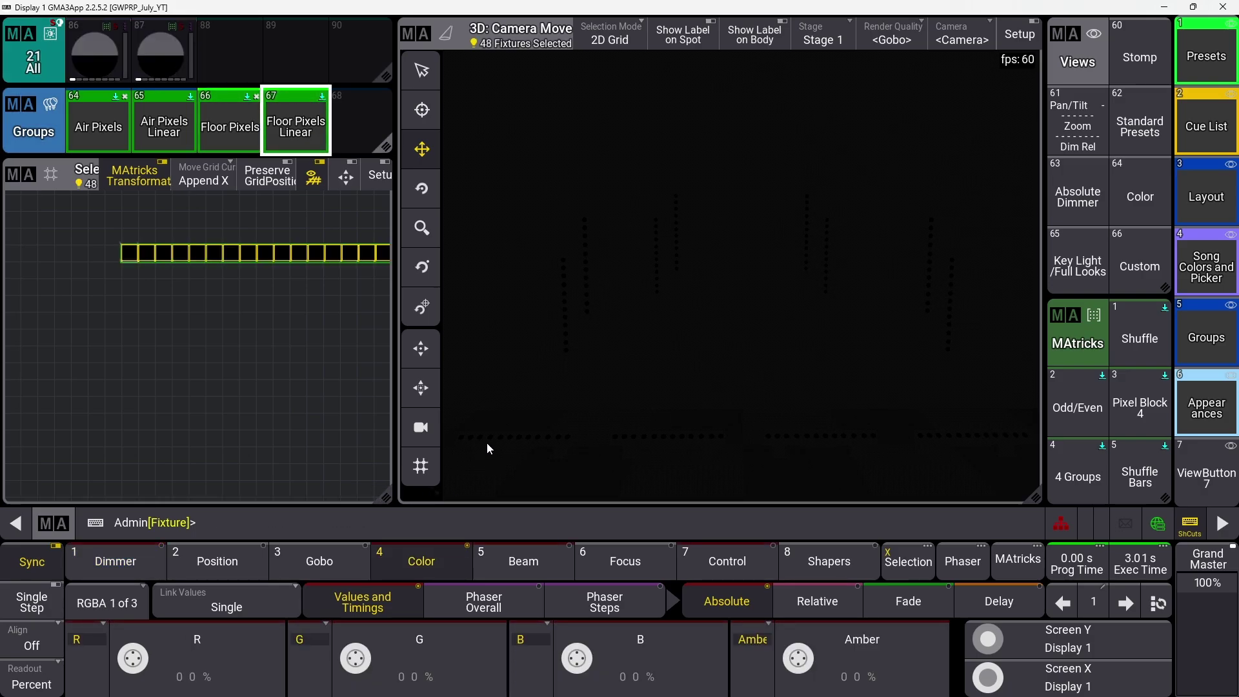
pyautogui.press('f')
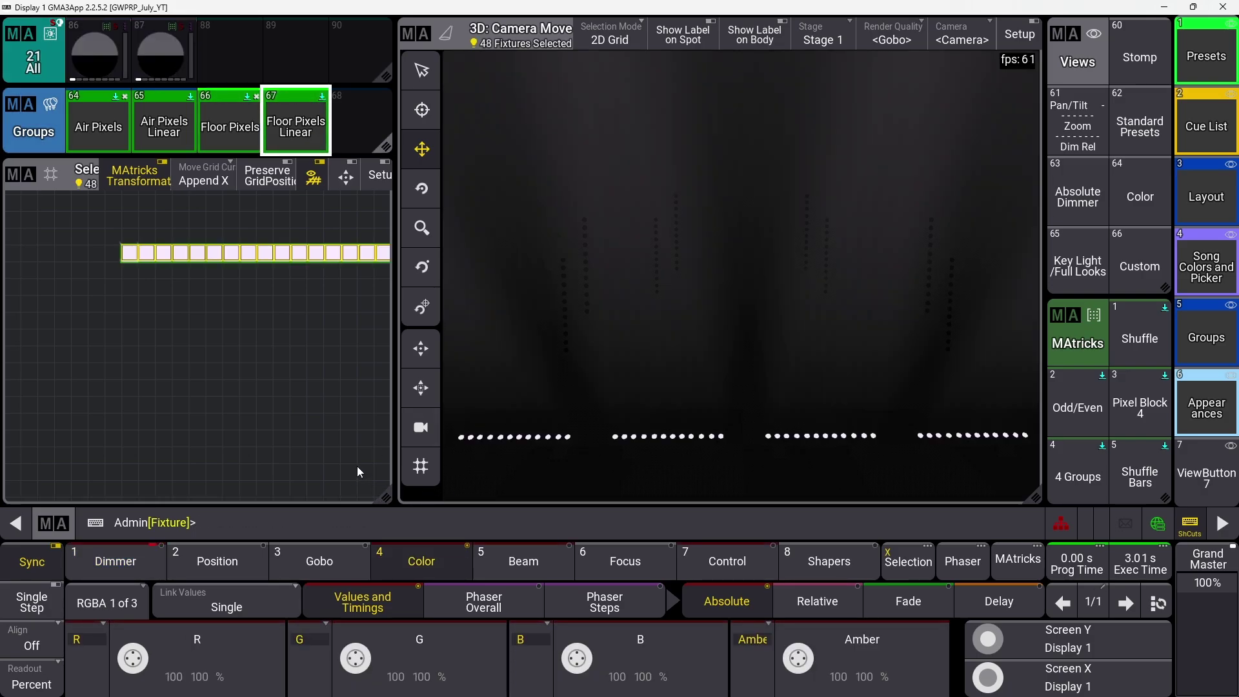
pyautogui.click(134, 559)
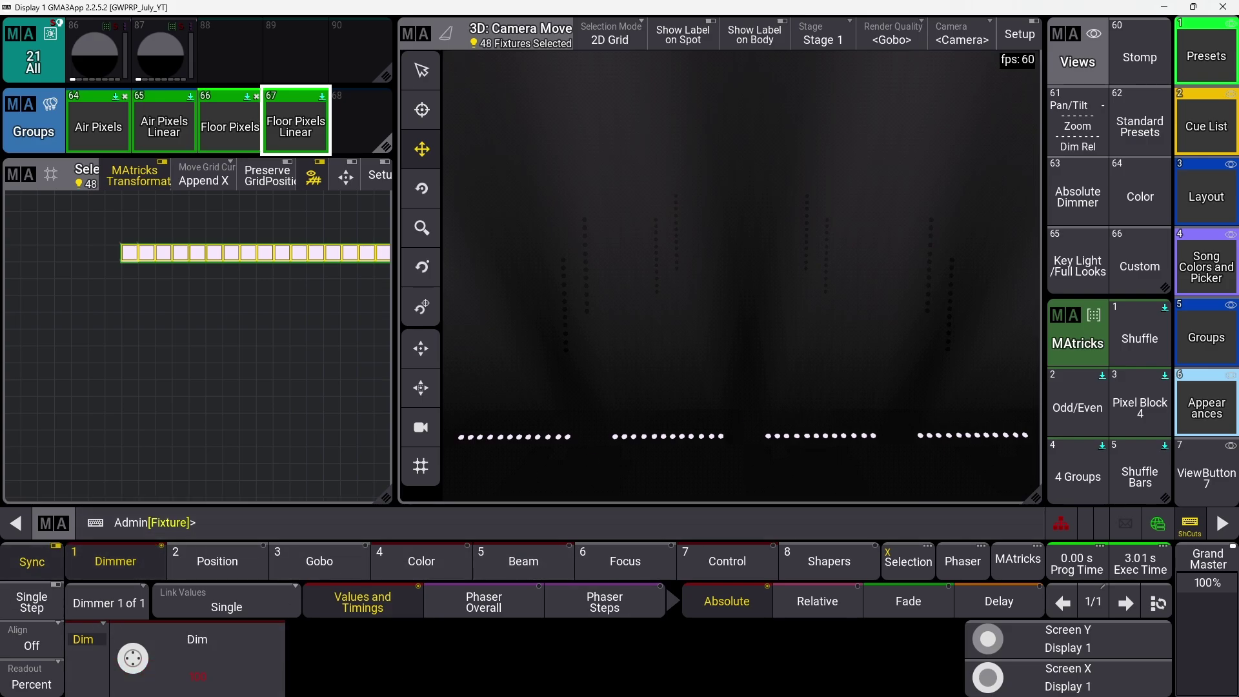
# Step: Link the color values by Feature and set R, G, B and Amber to 100% in step 1
pyautogui.click(449, 561)
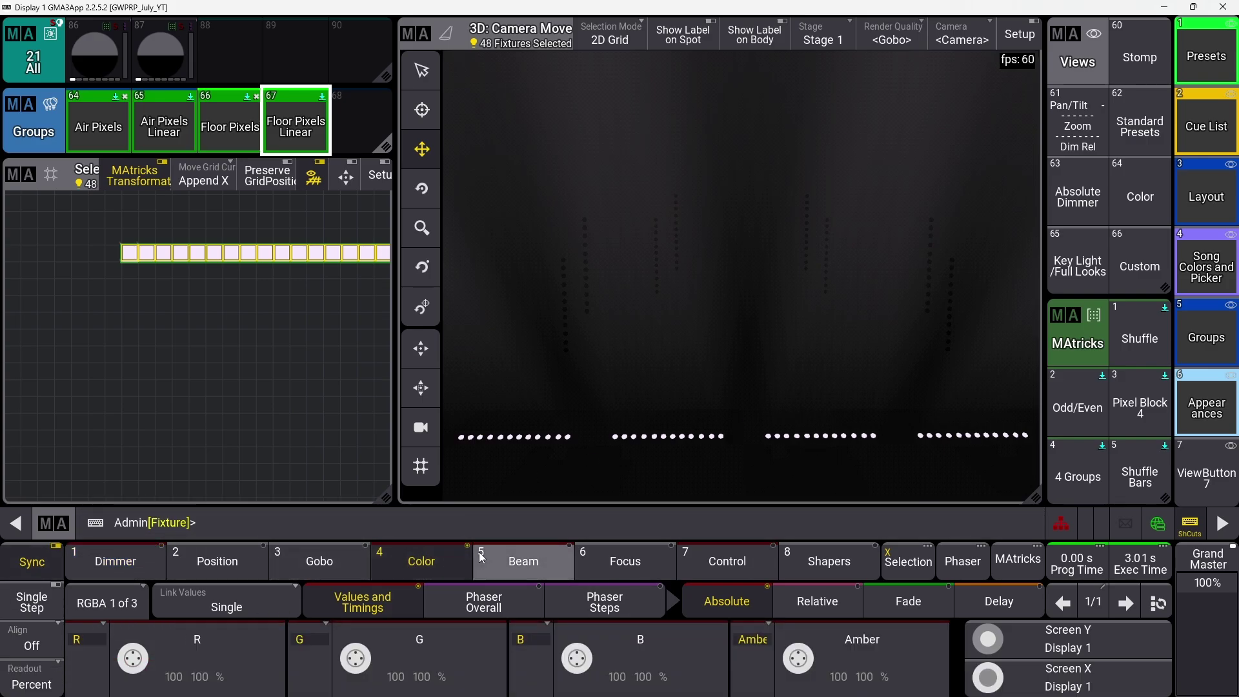
pyautogui.click(253, 608)
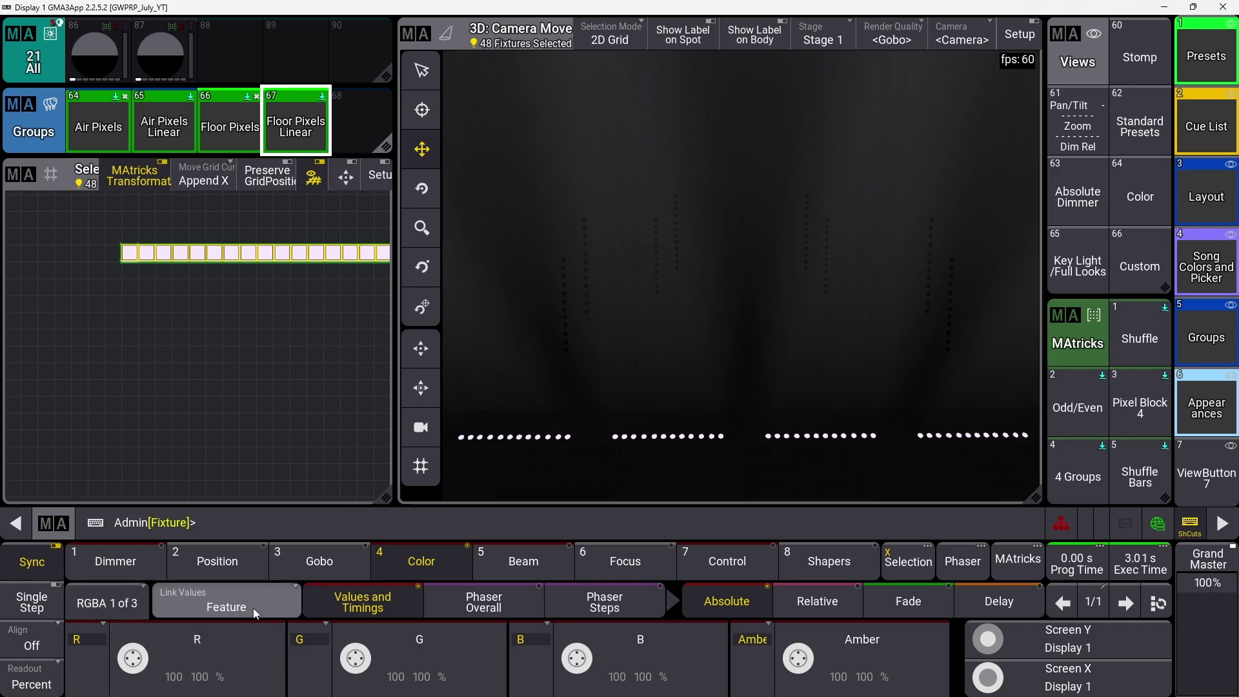
pyautogui.click(219, 663)
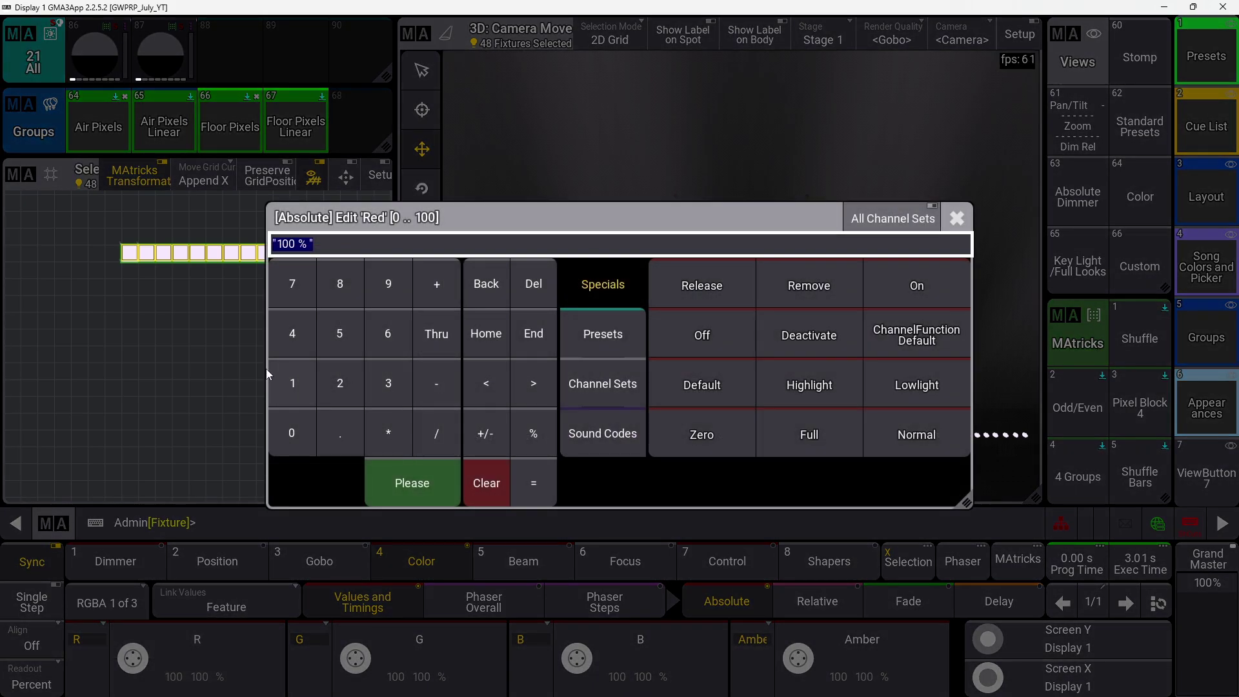
pyautogui.click(285, 424)
pyautogui.click(285, 424)
pyautogui.click(411, 483)
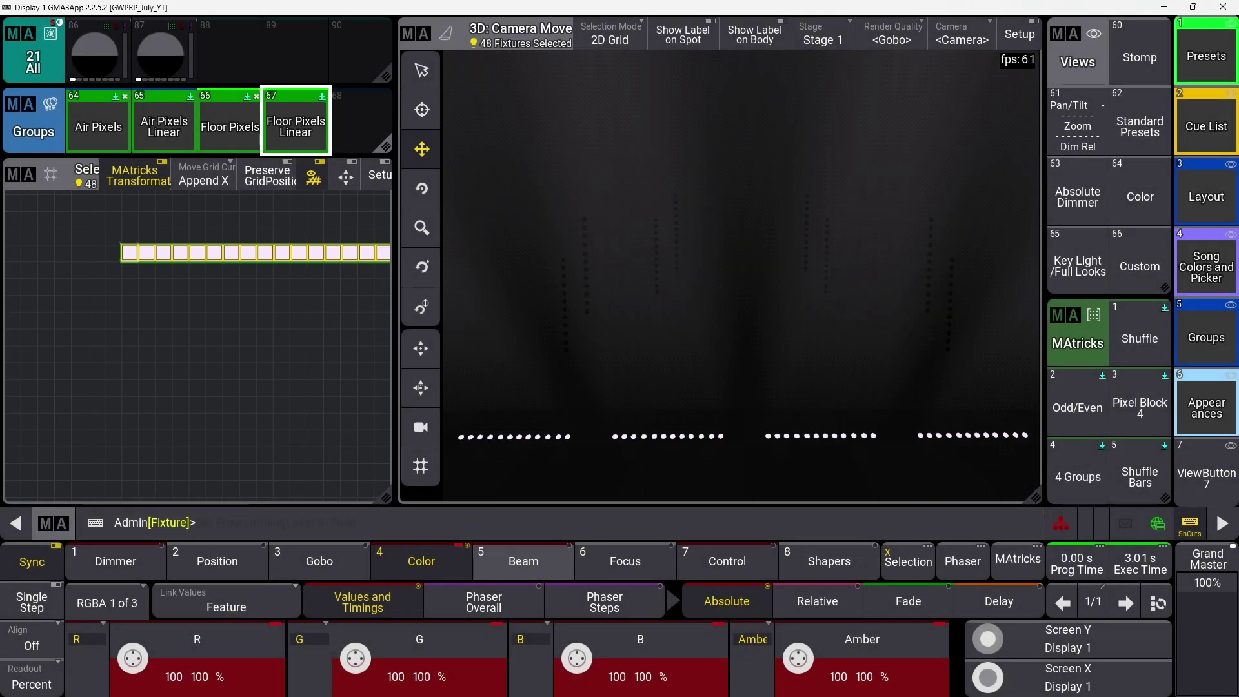
# Step: Add phaser step 2 and set R, G, B and Amber to 0% in it
pyautogui.click(1125, 604)
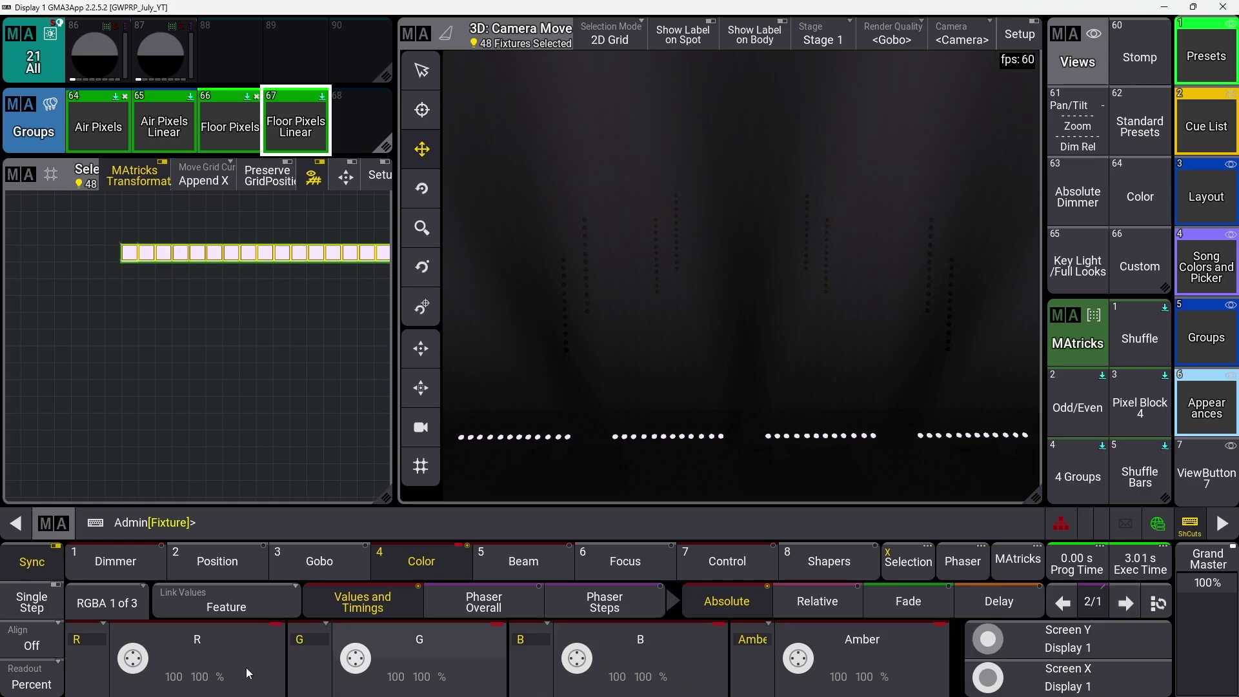
pyautogui.click(270, 595)
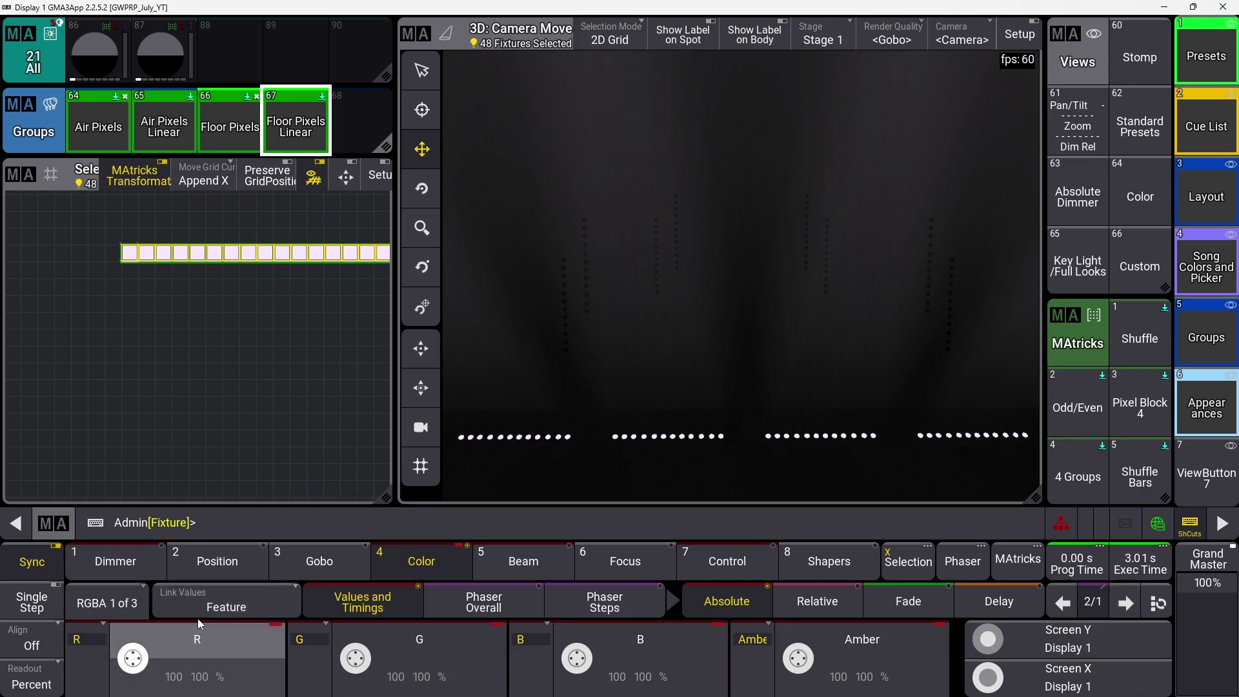
pyautogui.click(226, 649)
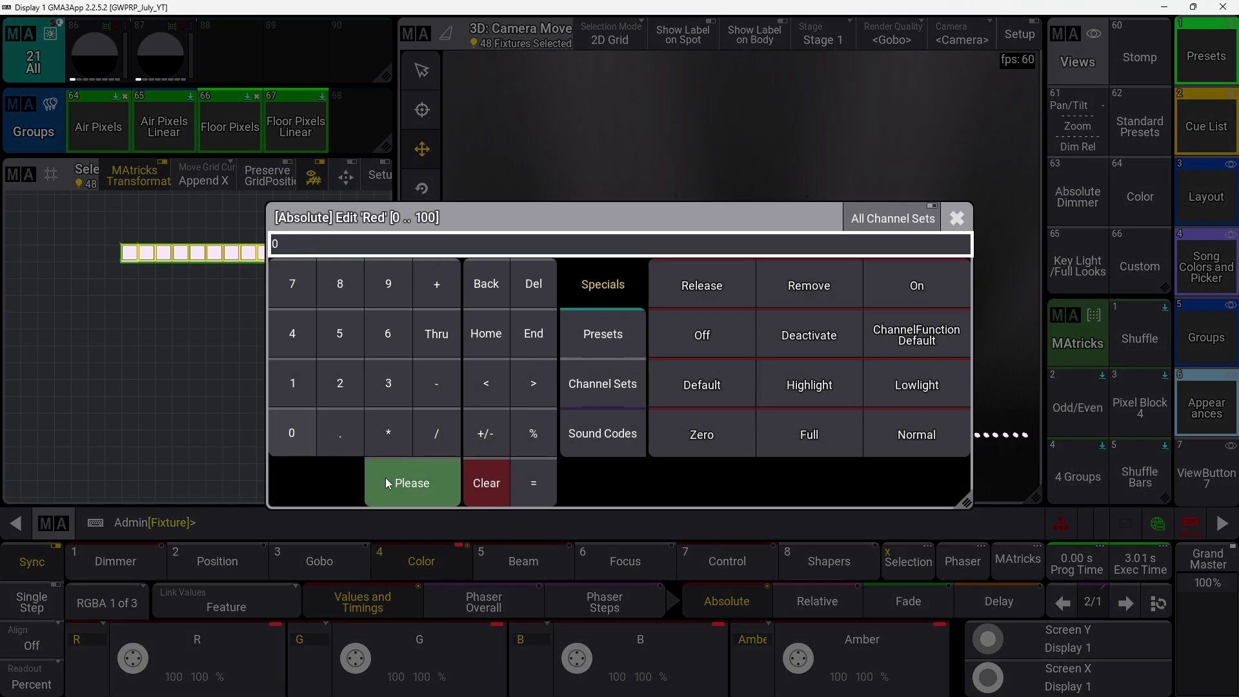
pyautogui.click(385, 483)
# Step: Change the value linking to Single and set only R to 100% in step 2
pyautogui.click(234, 599)
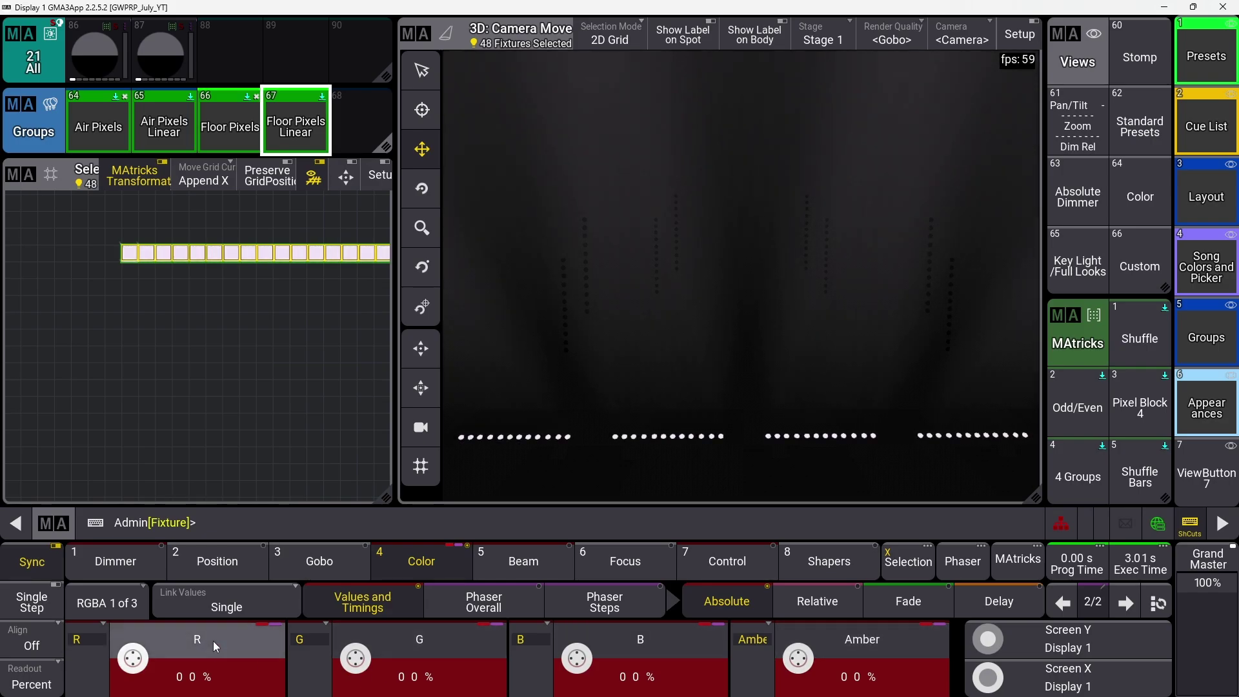
pyautogui.click(213, 641)
pyautogui.click(298, 384)
pyautogui.click(300, 433)
pyautogui.click(300, 434)
pyautogui.click(404, 480)
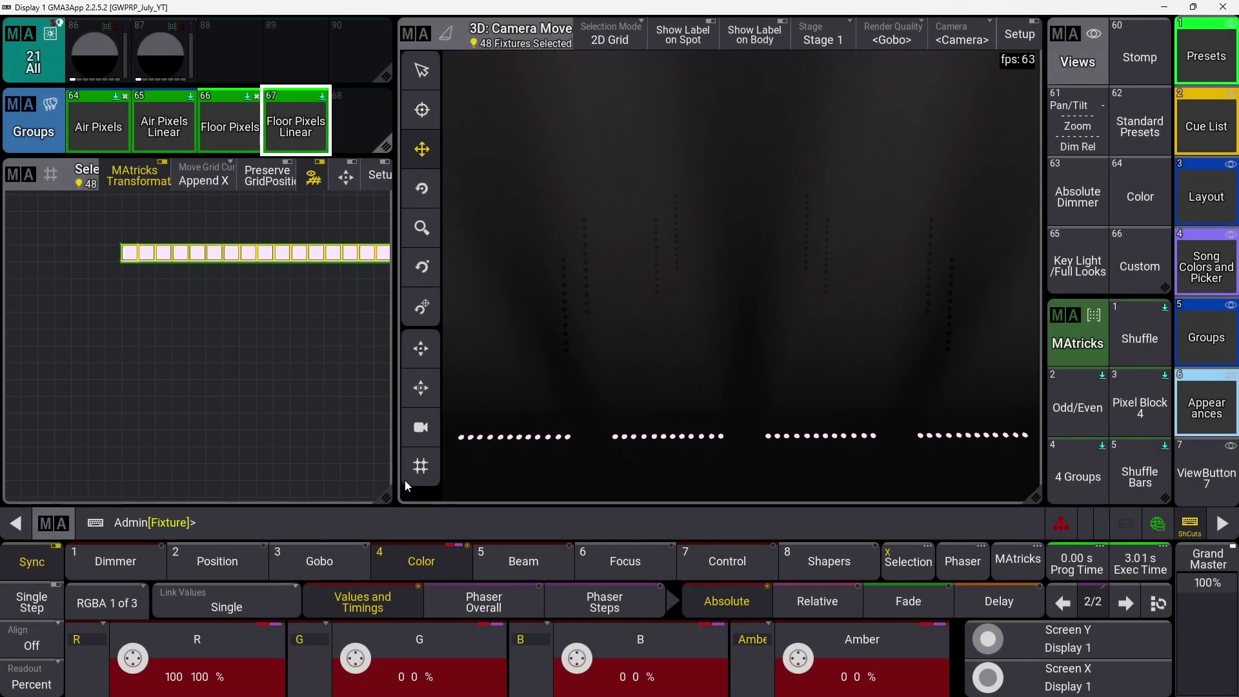
# Step: Add phaser step 3, link the values by Feature and set R, G, B and Amber to 100%
pyautogui.click(1129, 604)
pyautogui.click(264, 593)
pyautogui.click(238, 659)
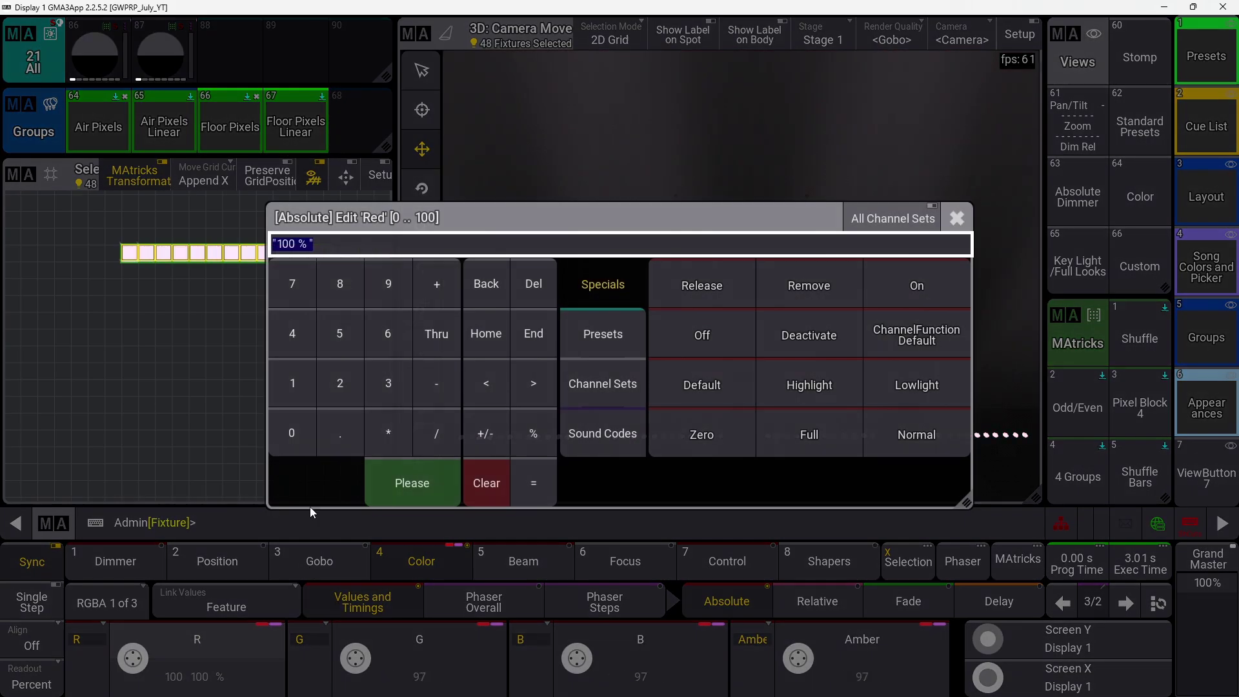
pyautogui.click(288, 384)
pyautogui.click(291, 433)
pyautogui.click(290, 434)
pyautogui.click(397, 483)
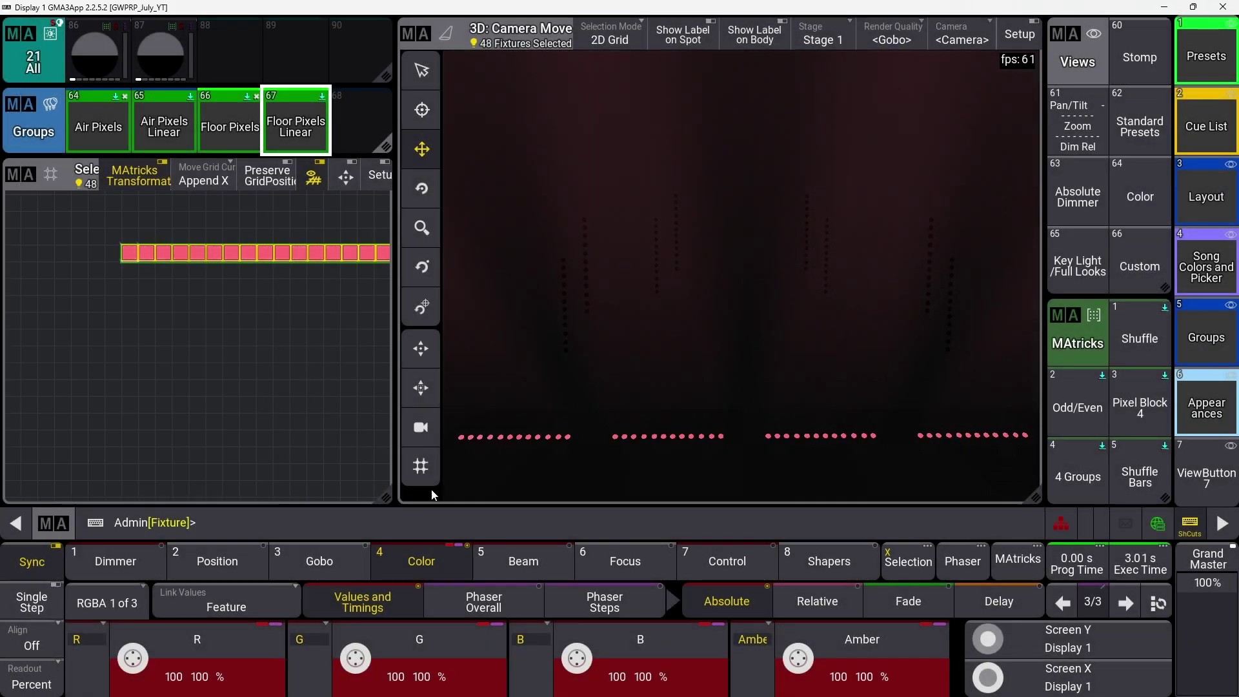
# Step: Add phaser step 4 and set R, G, B and Amber to 0% in it
pyautogui.click(1125, 603)
pyautogui.click(204, 658)
pyautogui.click(290, 433)
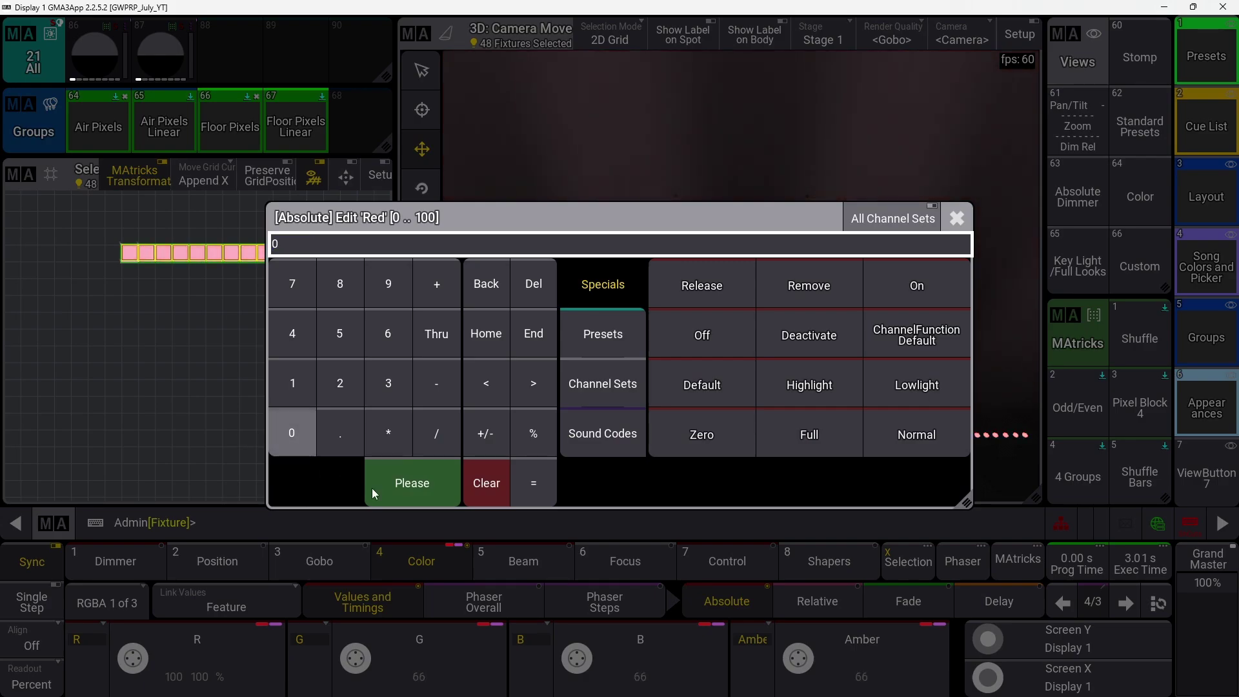
pyautogui.click(371, 488)
# Step: Change the value linking to Single and set only B to 100% in step 4
pyautogui.click(297, 588)
pyautogui.click(704, 677)
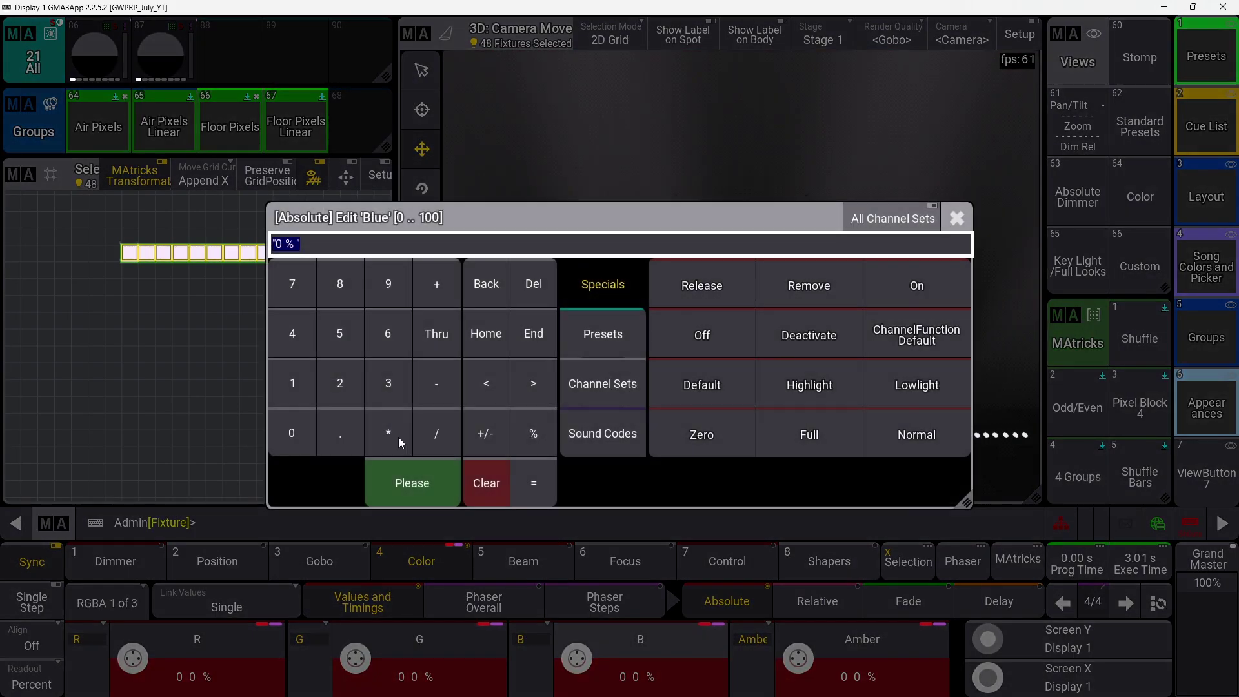
pyautogui.click(296, 385)
pyautogui.click(294, 427)
pyautogui.click(295, 427)
pyautogui.click(395, 482)
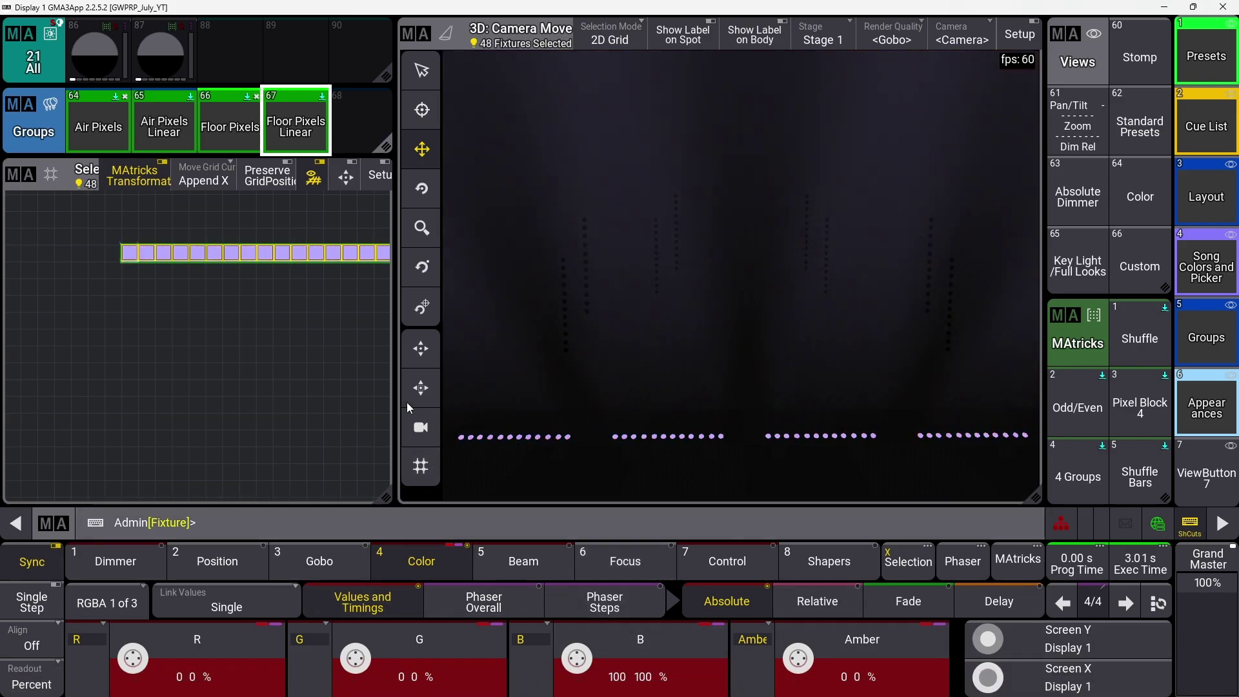
# Step: Spread the color phaser's Phase from 0 thru 90 across the selected fixtures
pyautogui.click(480, 594)
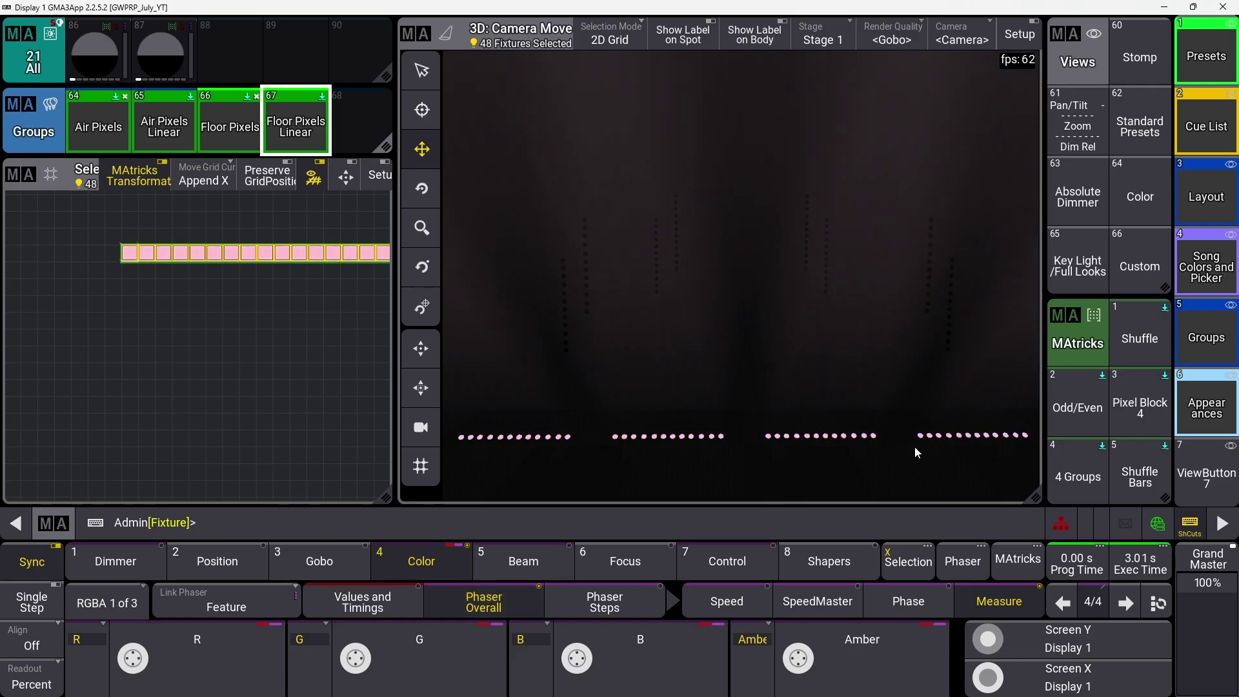
pyautogui.click(927, 603)
pyautogui.click(259, 644)
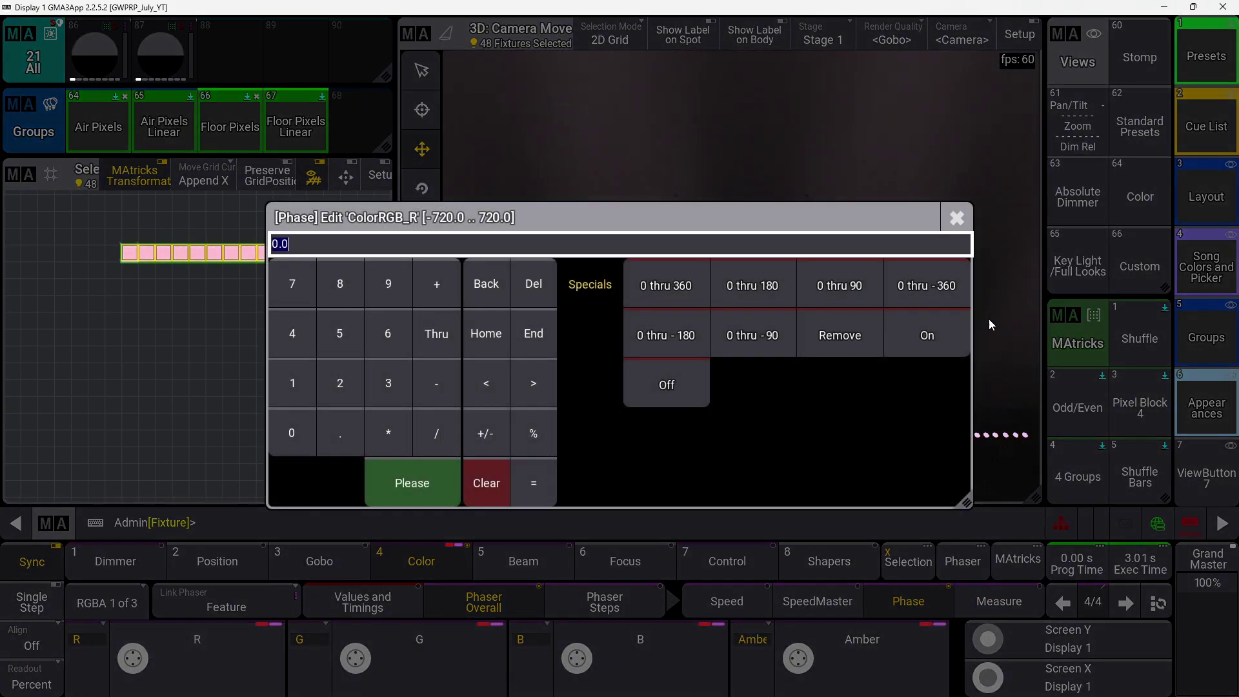
pyautogui.click(835, 284)
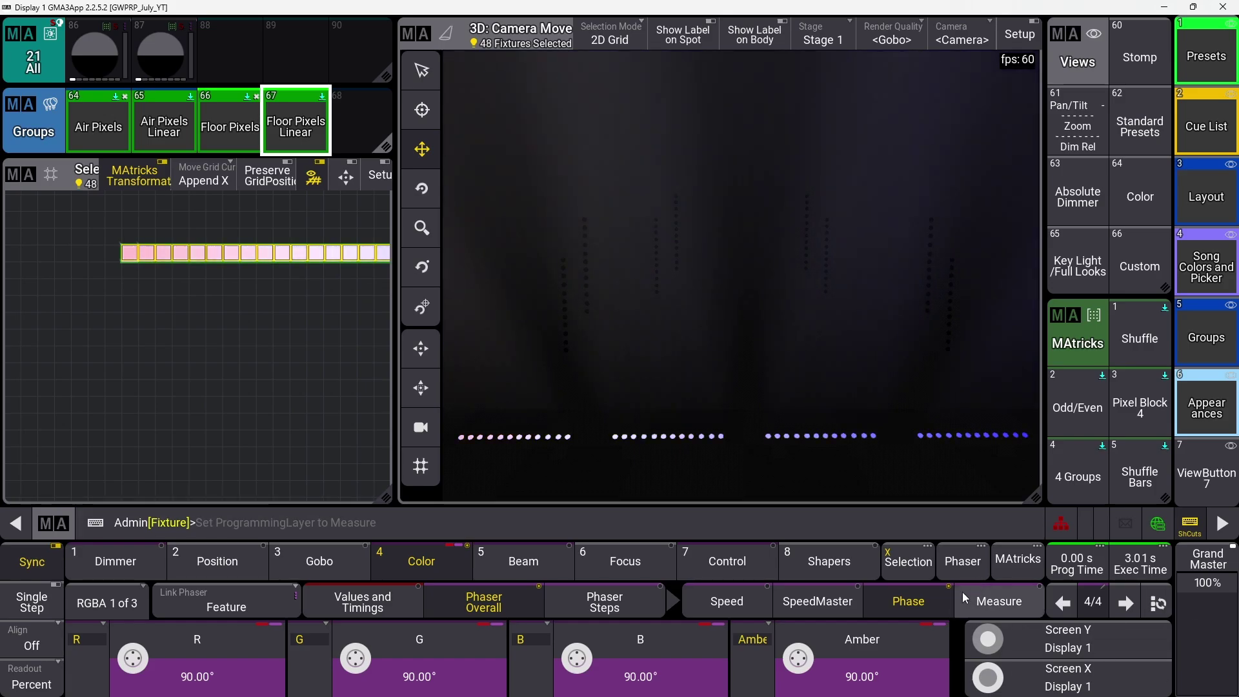
# Step: Set the Width of the color attributes to 20% in phaser step 1
pyautogui.click(604, 601)
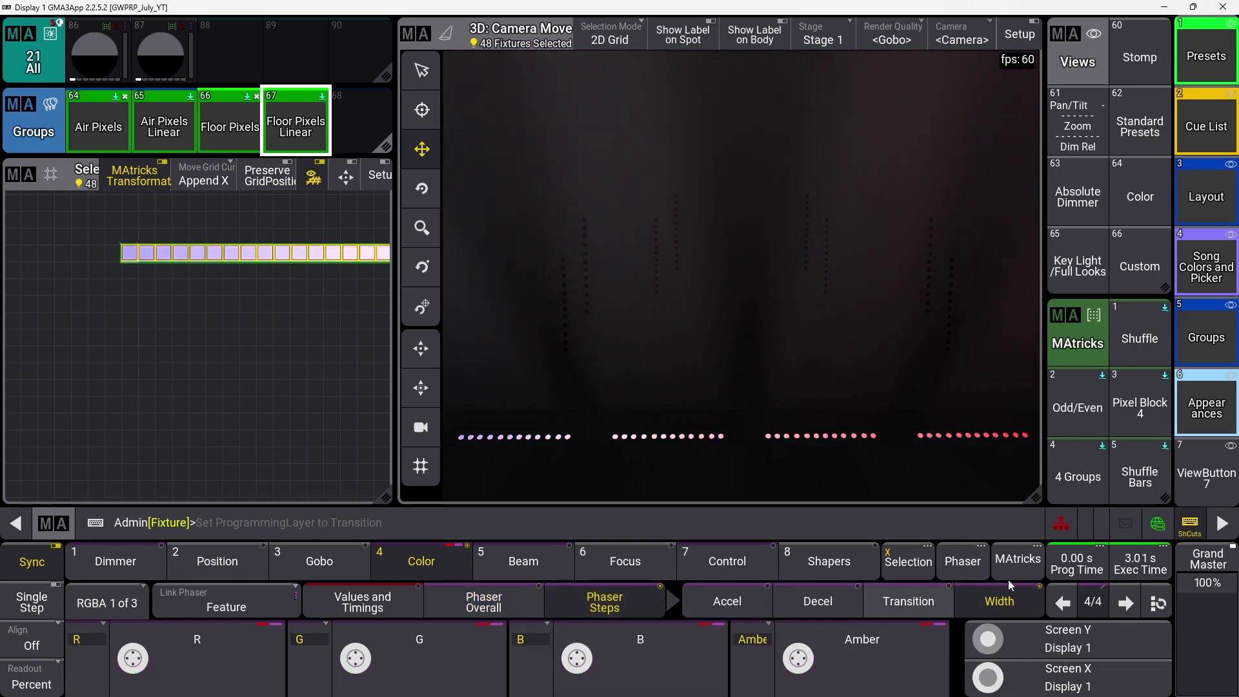
pyautogui.click(1066, 600)
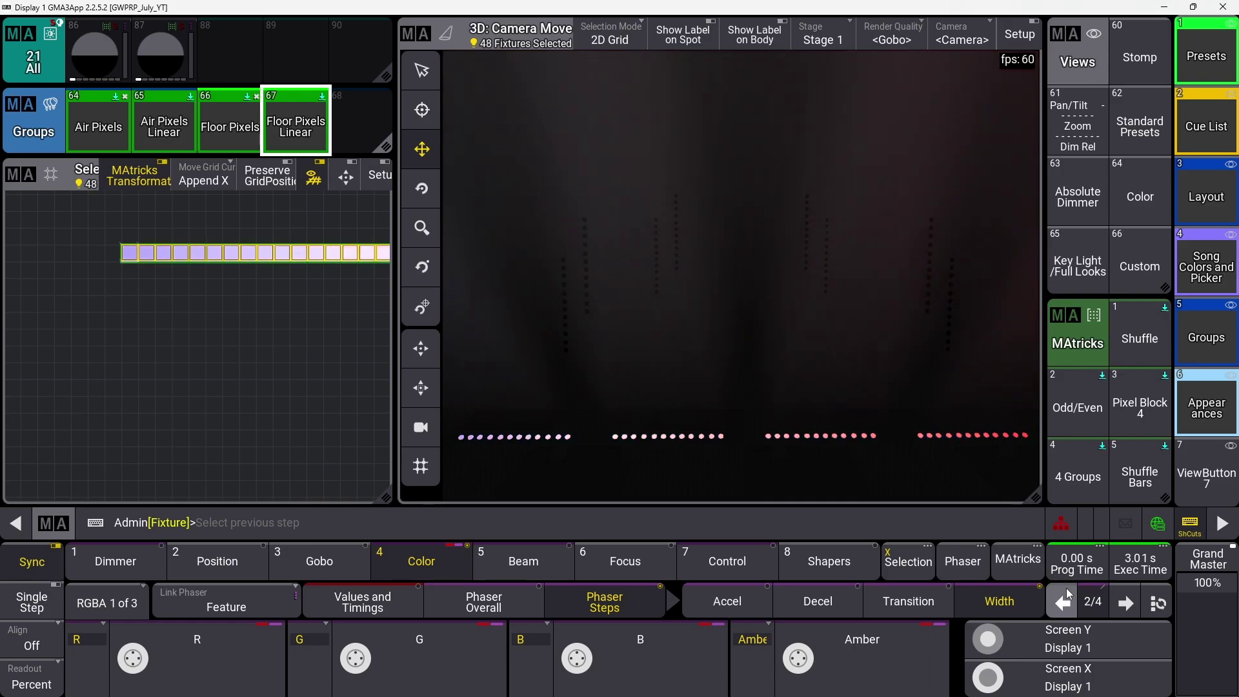
pyautogui.click(1065, 589)
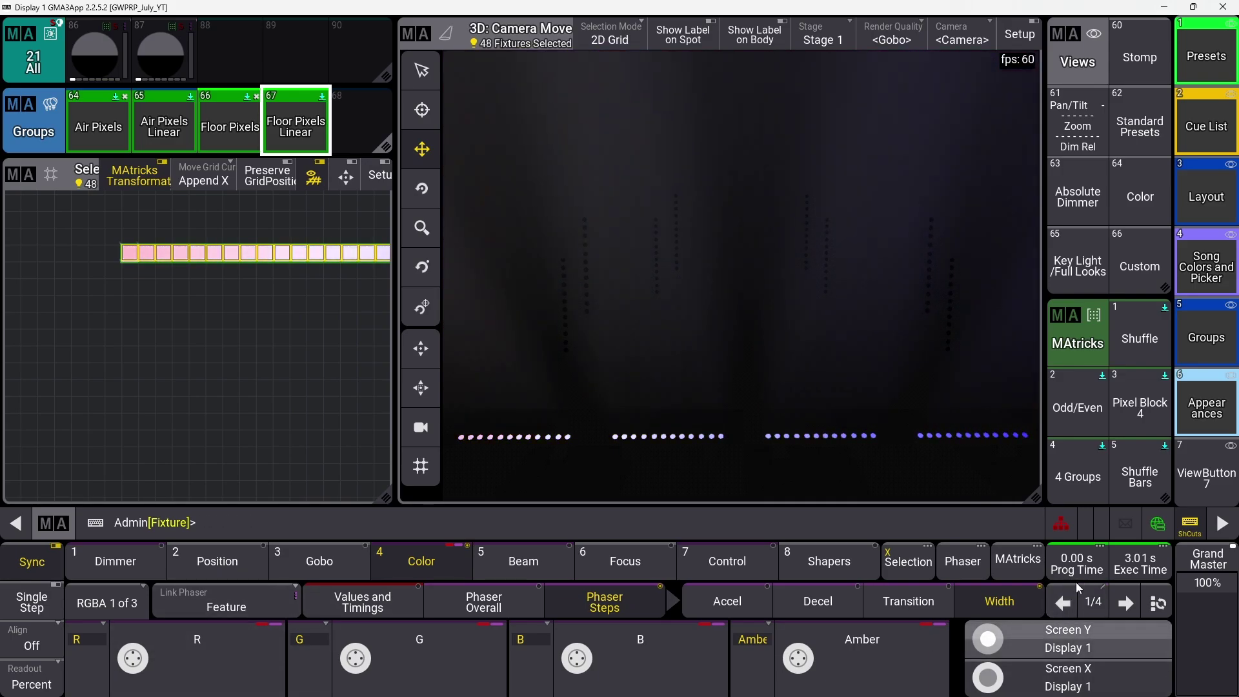
pyautogui.click(246, 649)
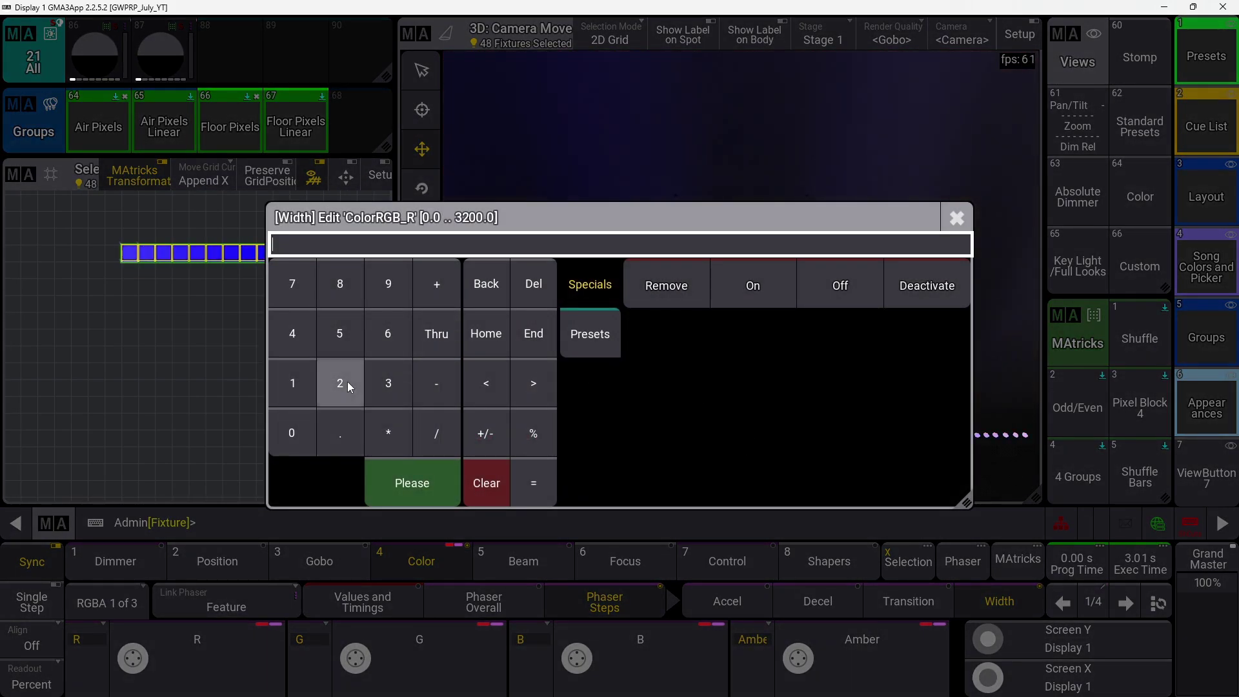
pyautogui.click(347, 386)
pyautogui.click(302, 445)
pyautogui.click(403, 488)
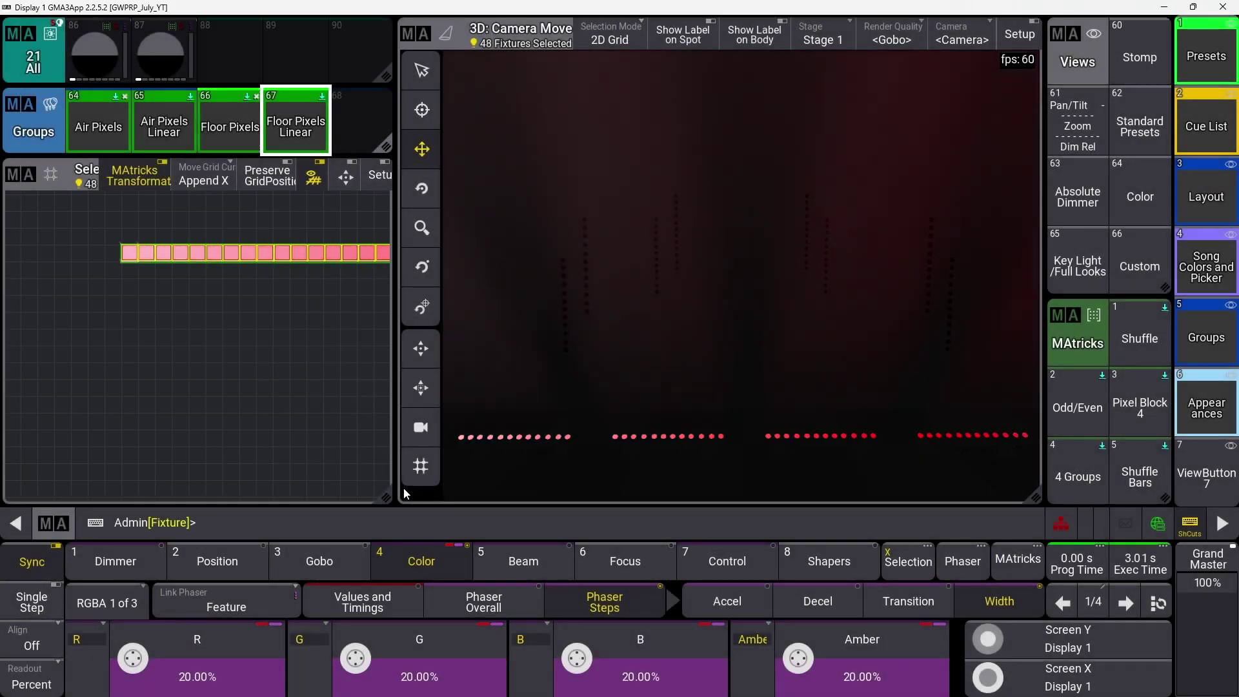
# Step: Set the color Width to 80% in phaser step 2 and 20% in step 3
pyautogui.click(1140, 608)
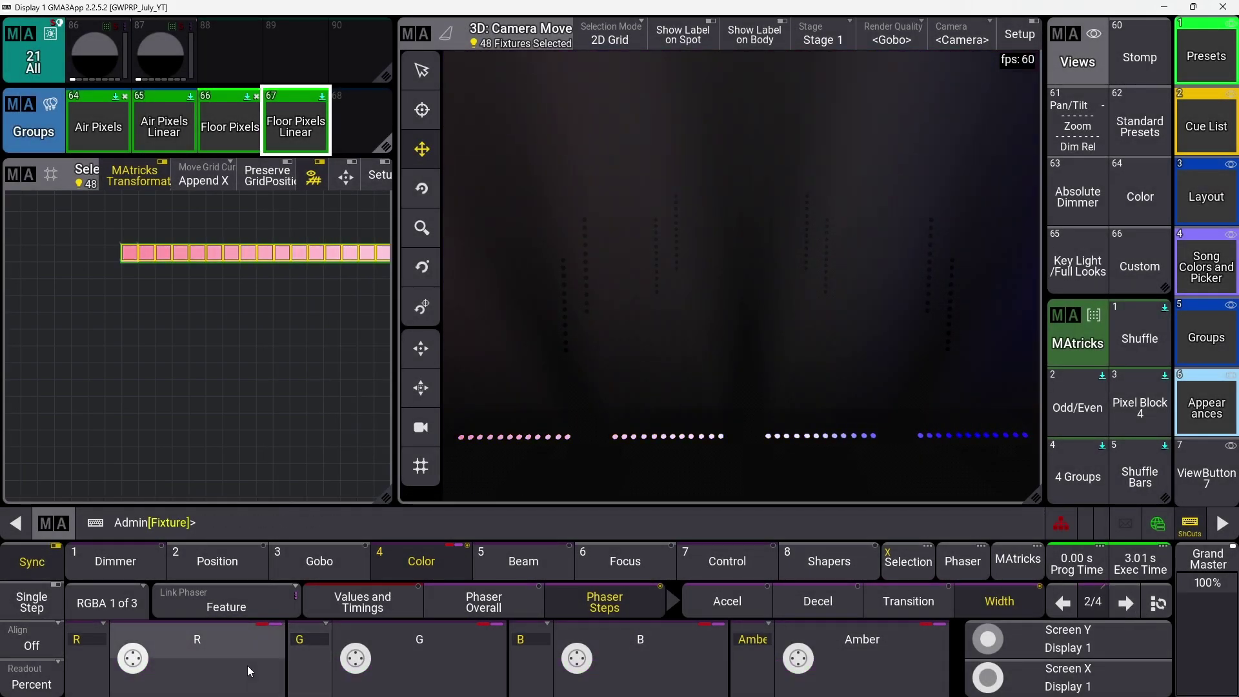
pyautogui.click(246, 665)
pyautogui.click(400, 490)
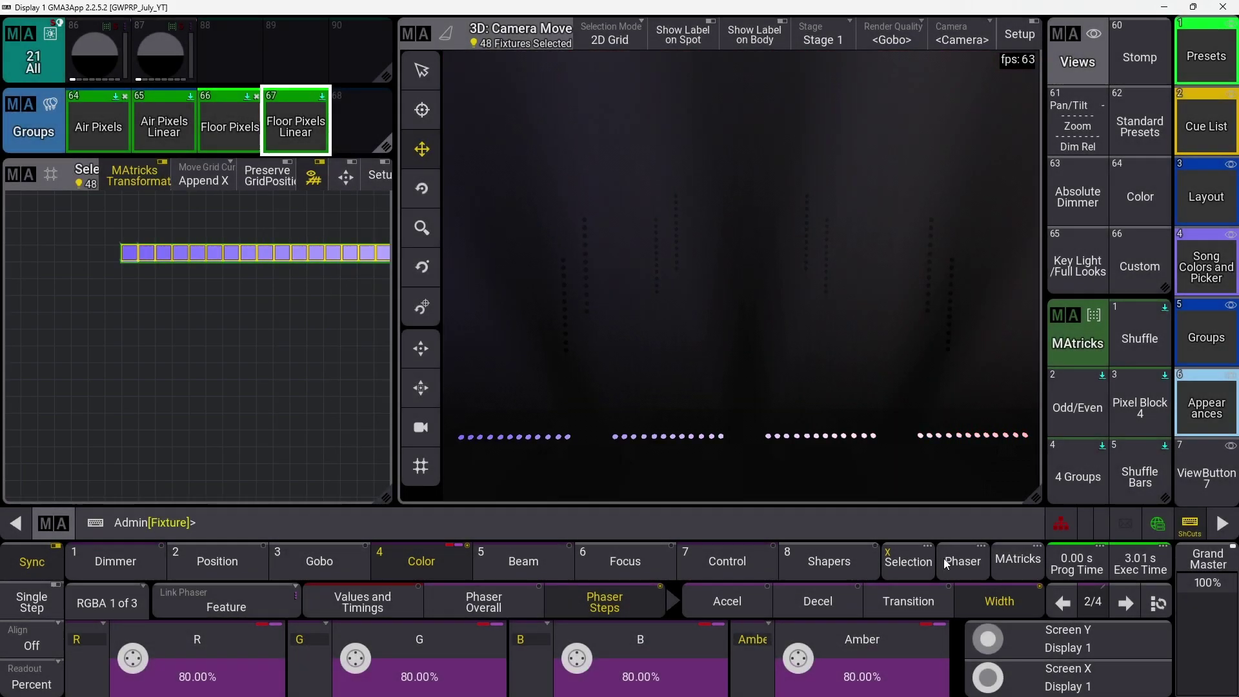
pyautogui.click(1125, 602)
pyautogui.click(258, 646)
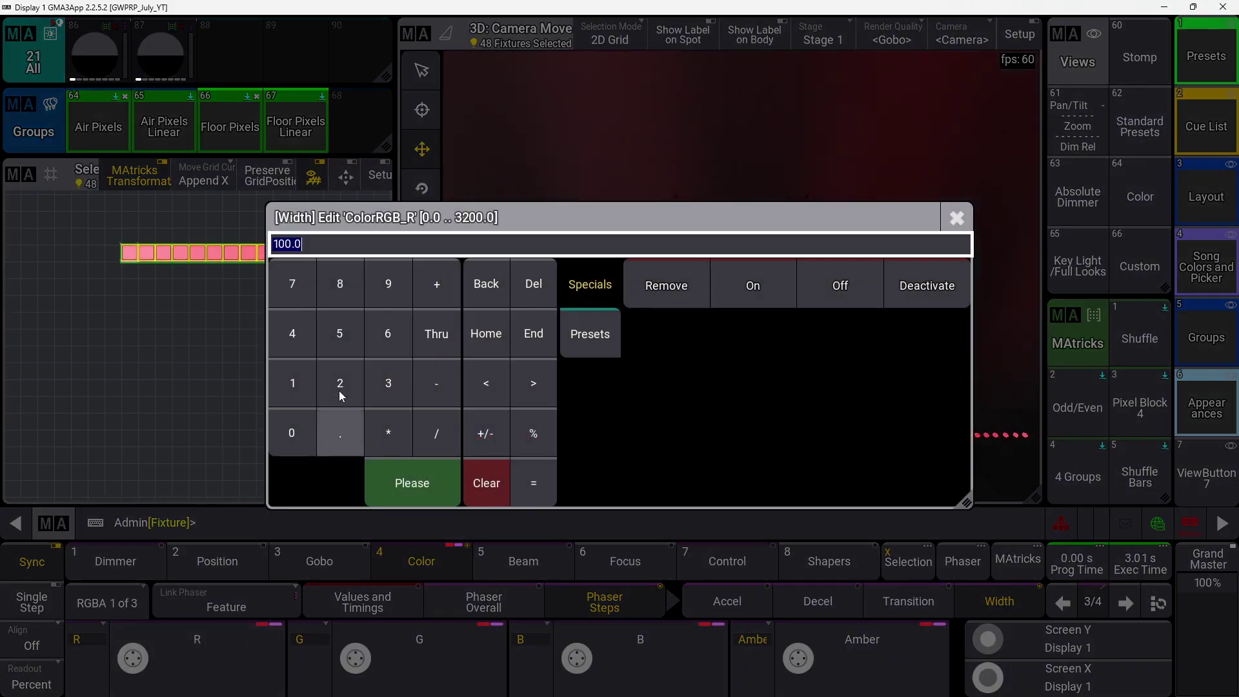
pyautogui.click(397, 485)
# Step: Set the Width of the color attributes to 80% in phaser step 4
pyautogui.click(1125, 602)
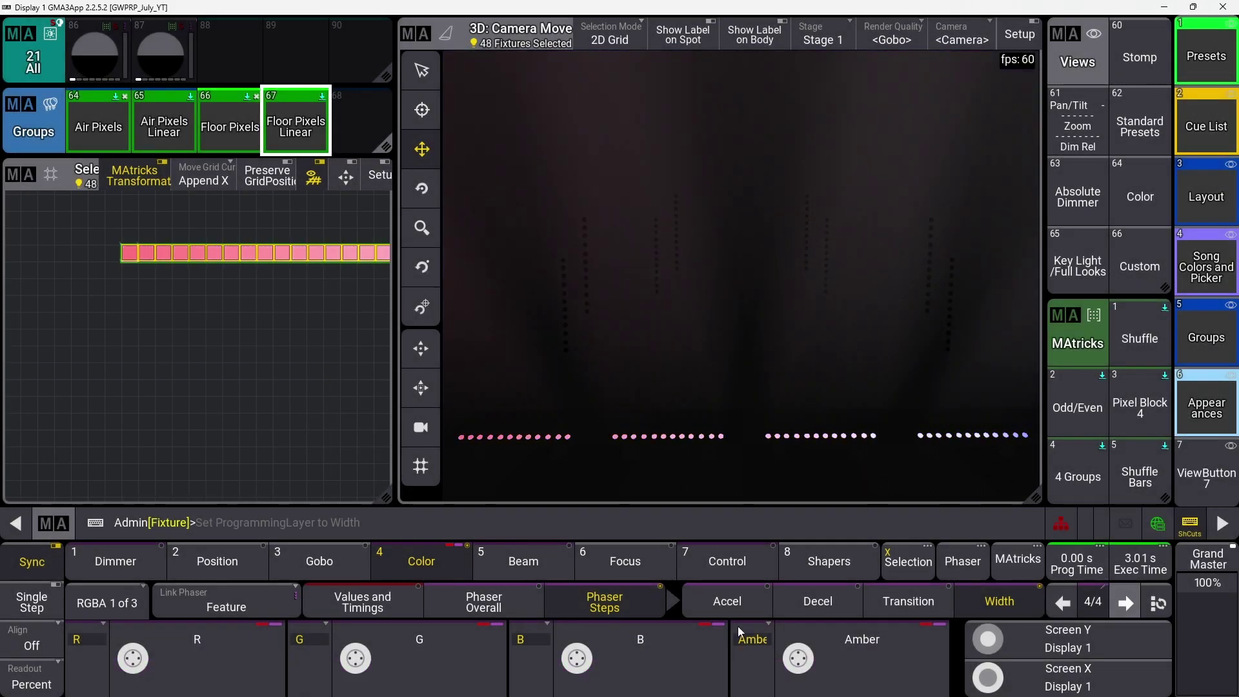
pyautogui.click(245, 641)
pyautogui.click(340, 284)
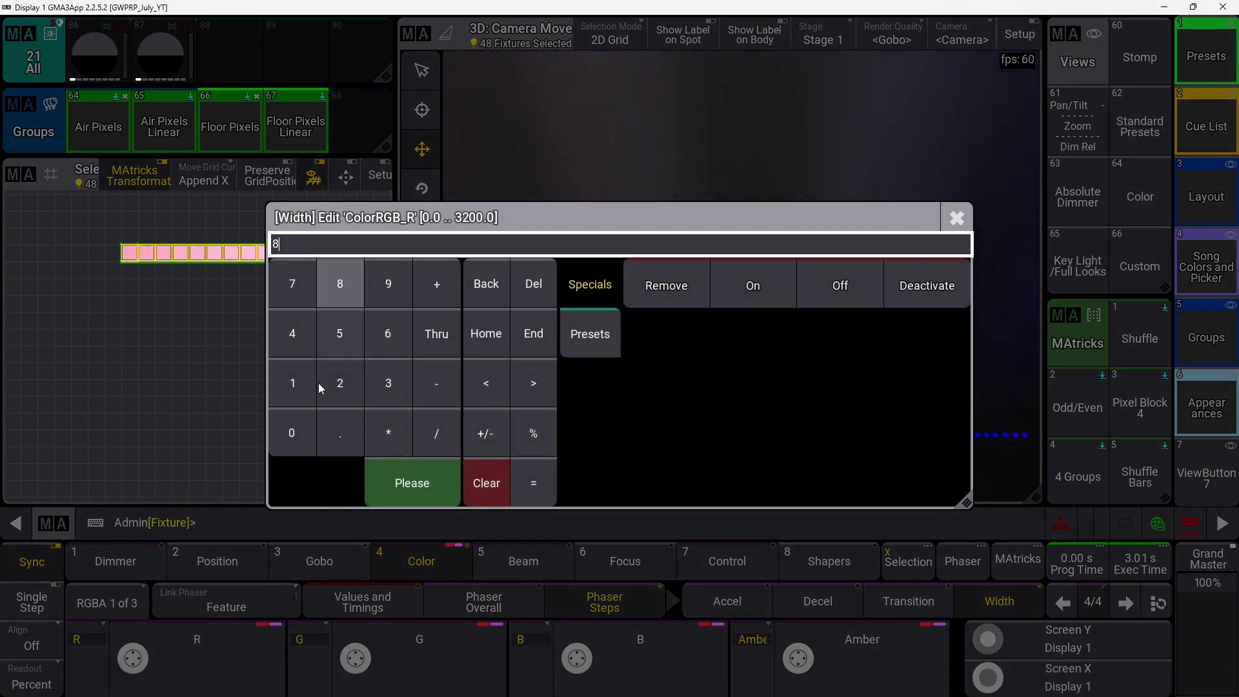
pyautogui.click(382, 466)
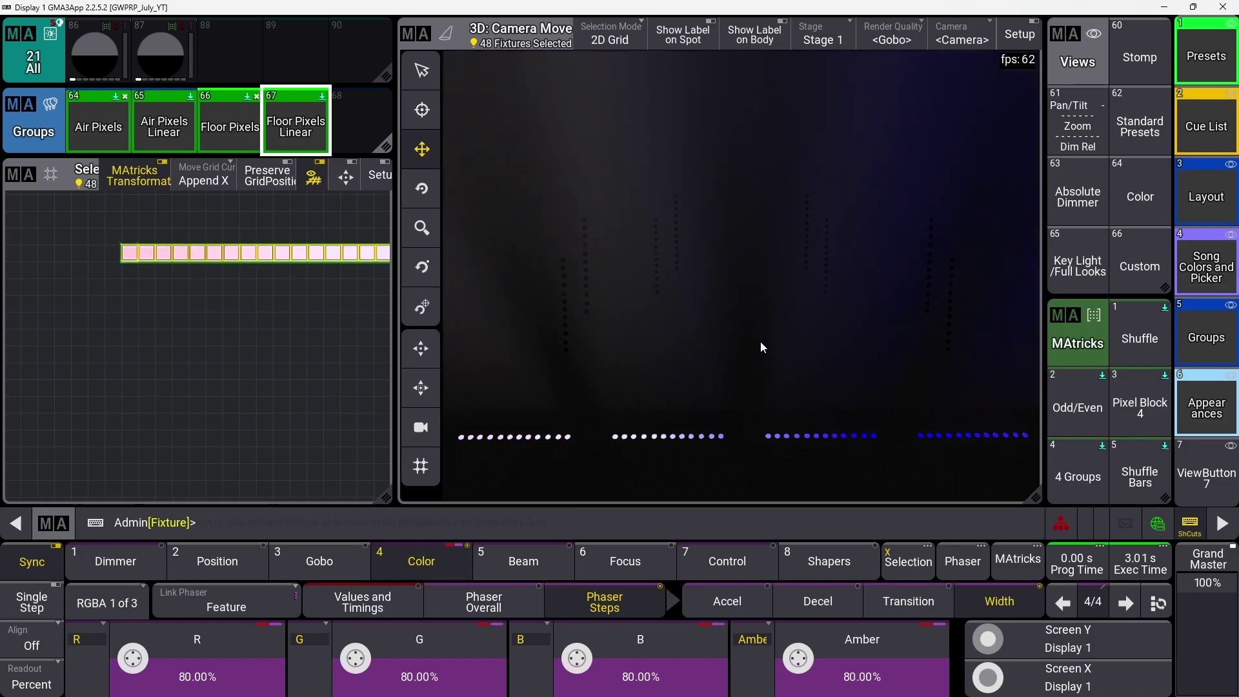
# Step: Return to phaser step 1 and set the color Transition to 50%
pyautogui.click(1070, 602)
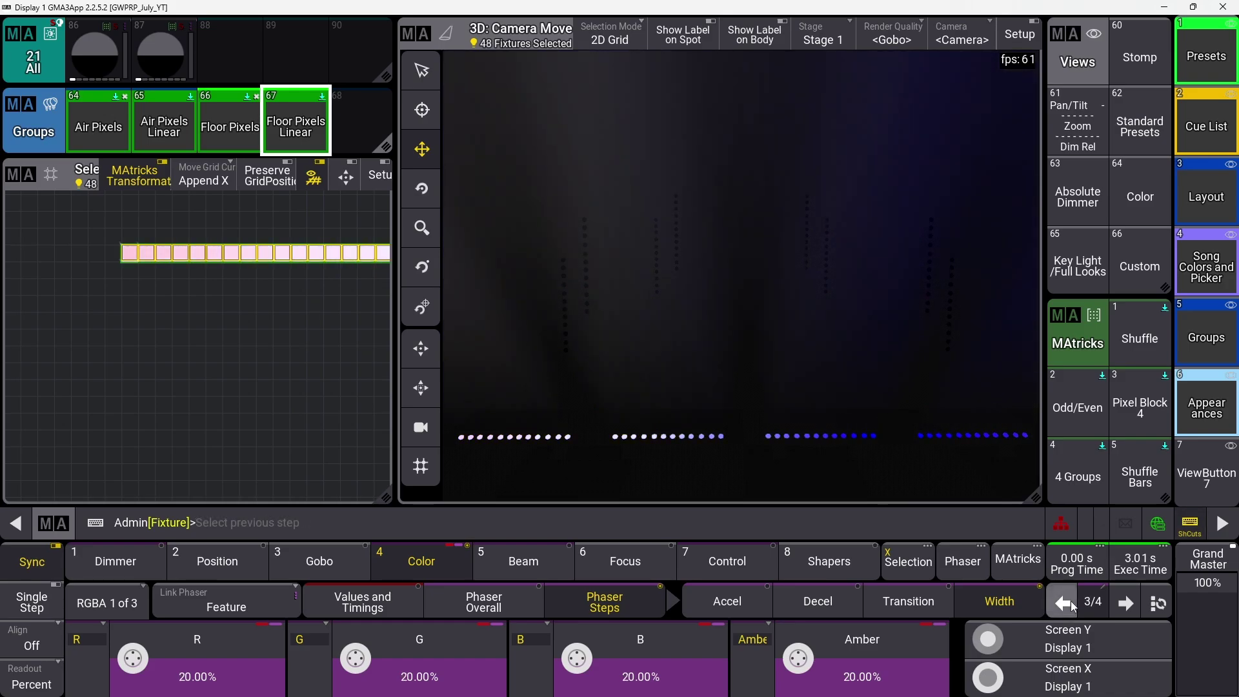
pyautogui.click(1070, 601)
pyautogui.click(1071, 601)
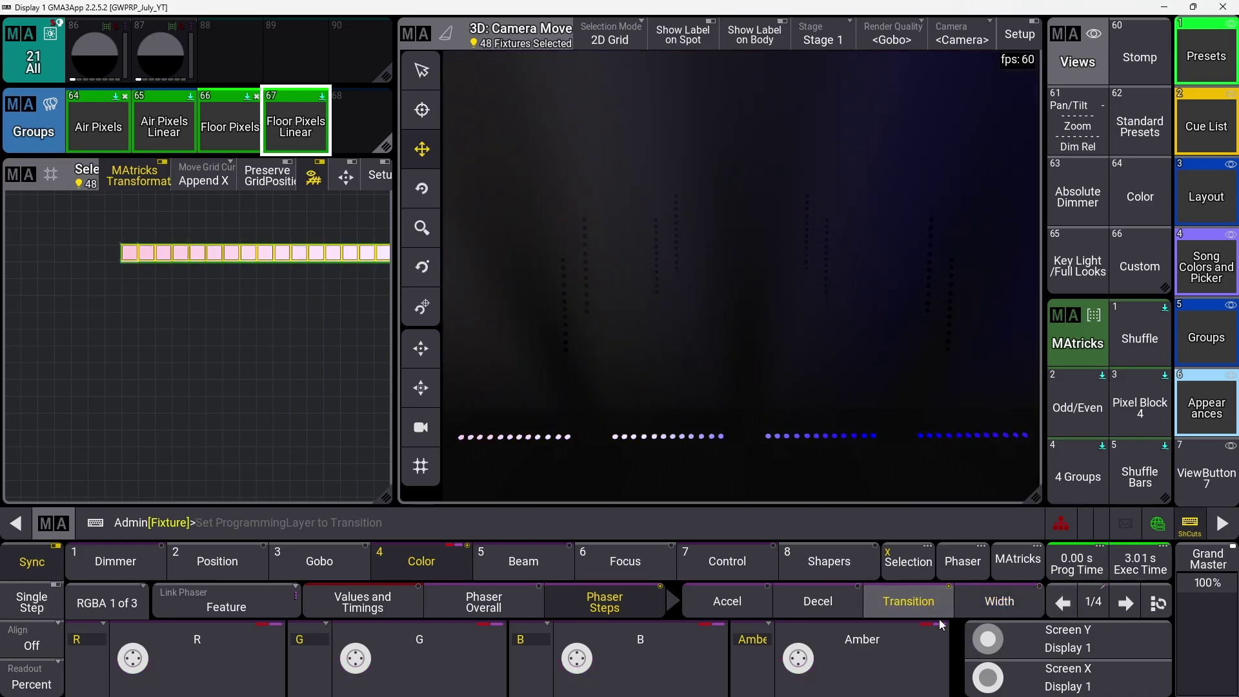
pyautogui.click(254, 662)
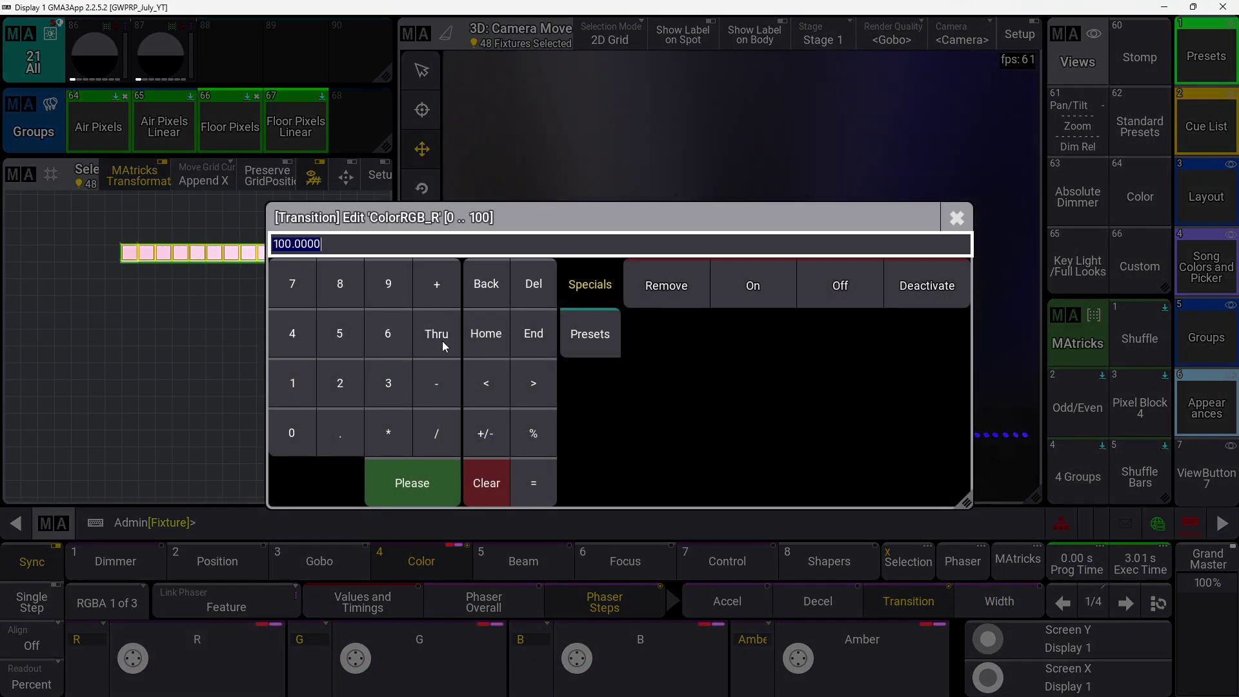
pyautogui.click(345, 345)
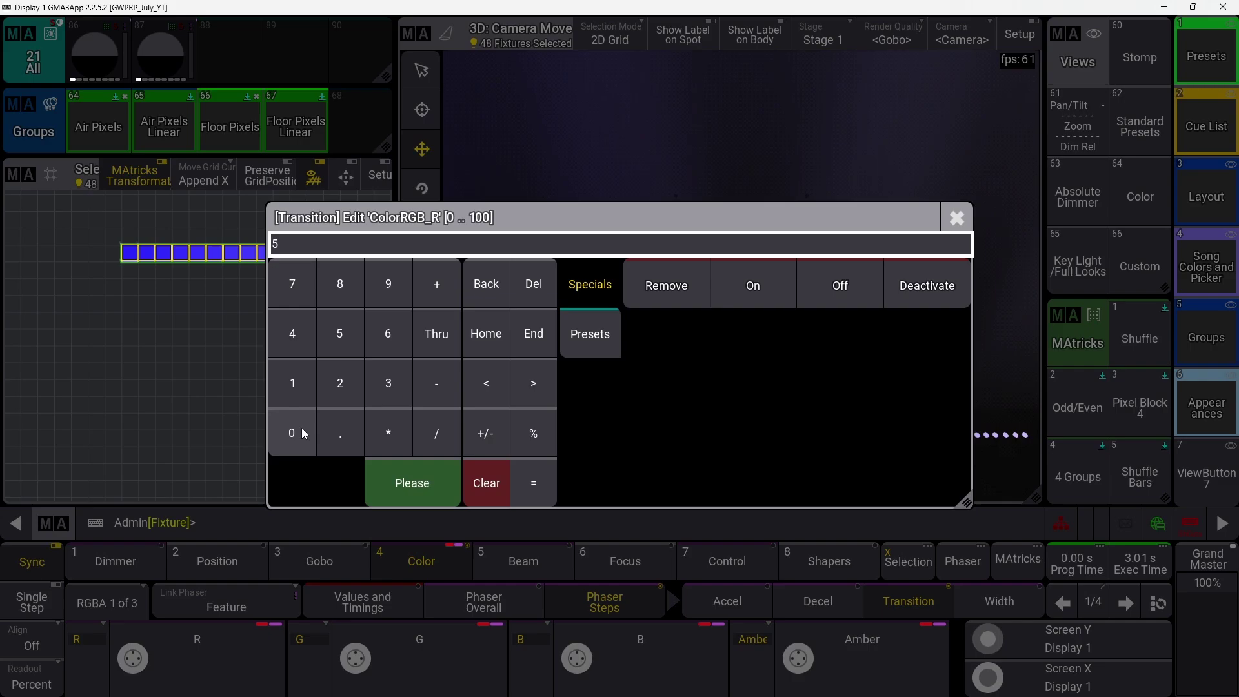
pyautogui.click(393, 470)
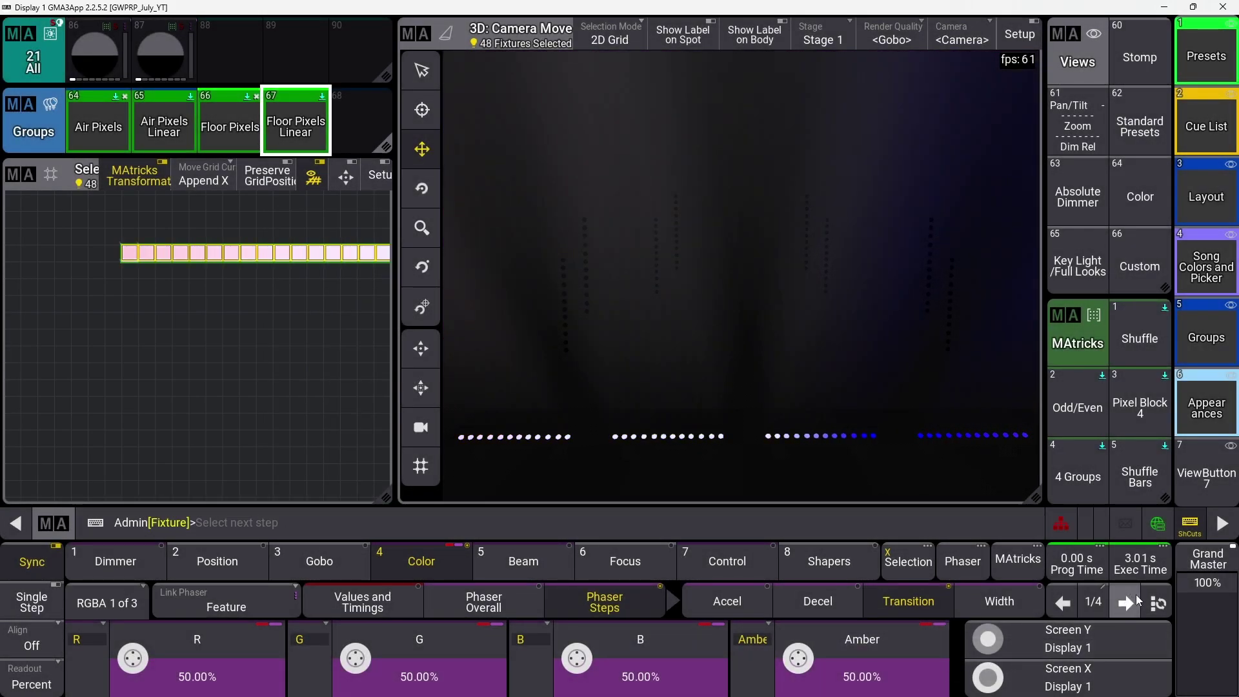
# Step: Select all four phaser steps and apply a color Transition of 50% to them
pyautogui.click(1123, 603)
pyautogui.click(1090, 603)
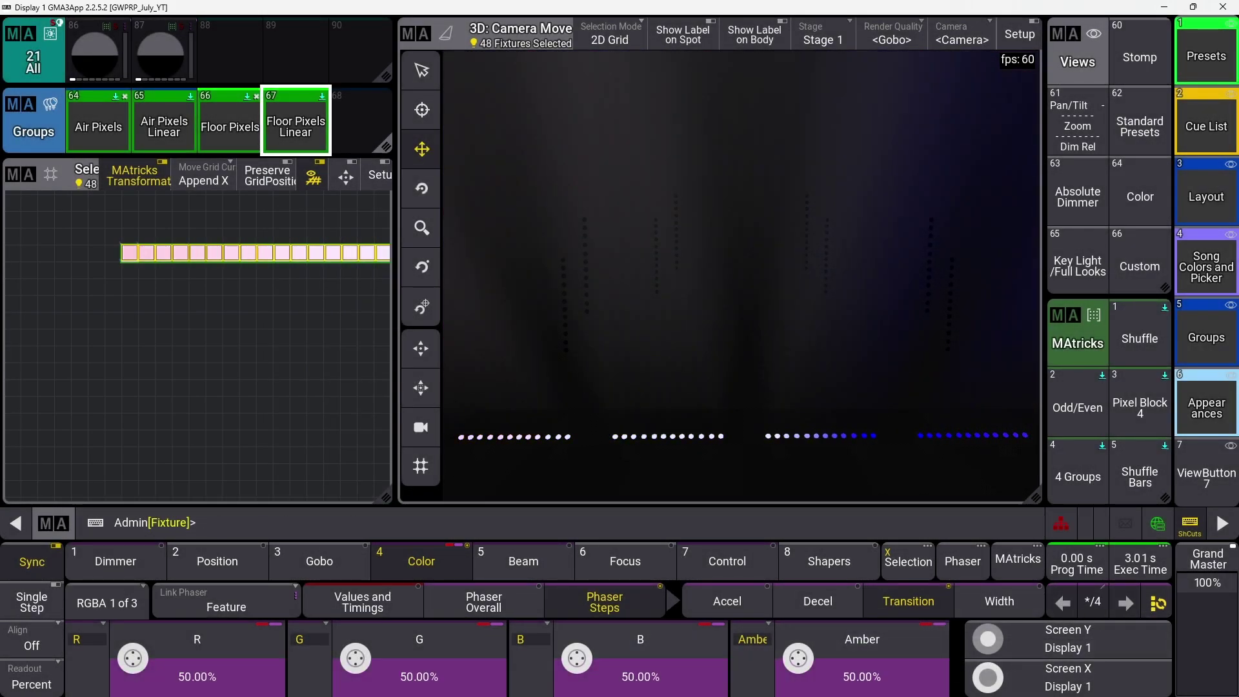
pyautogui.click(197, 674)
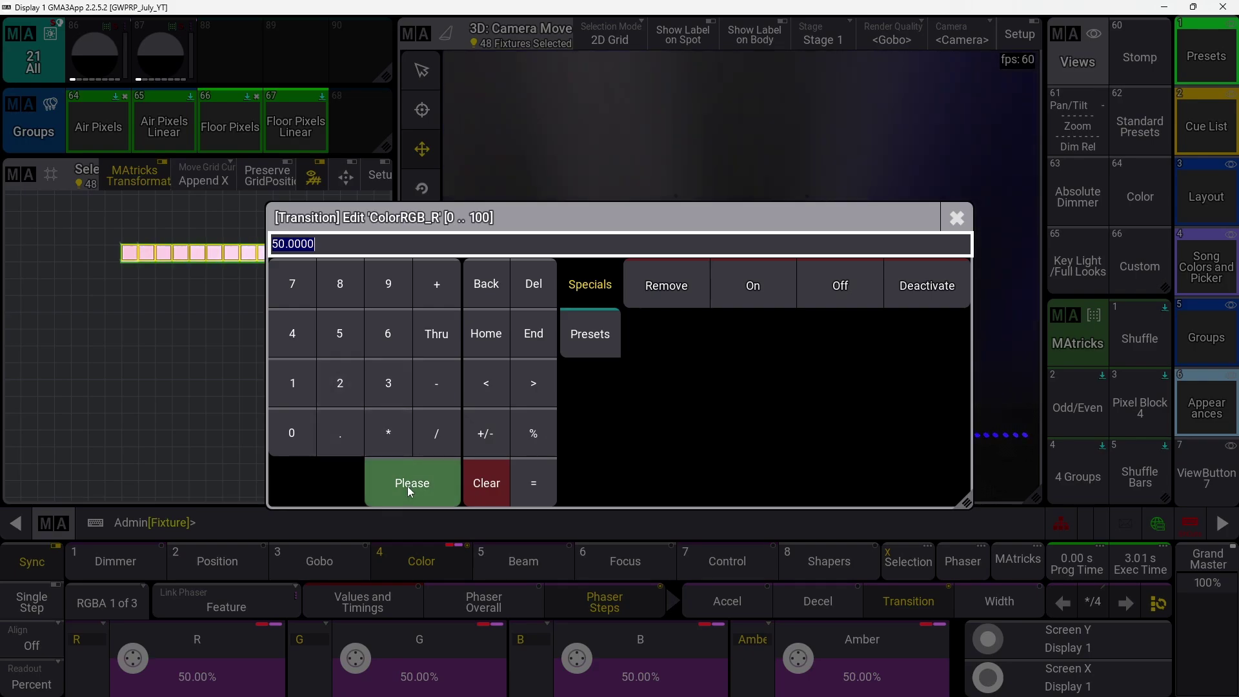
pyautogui.click(408, 486)
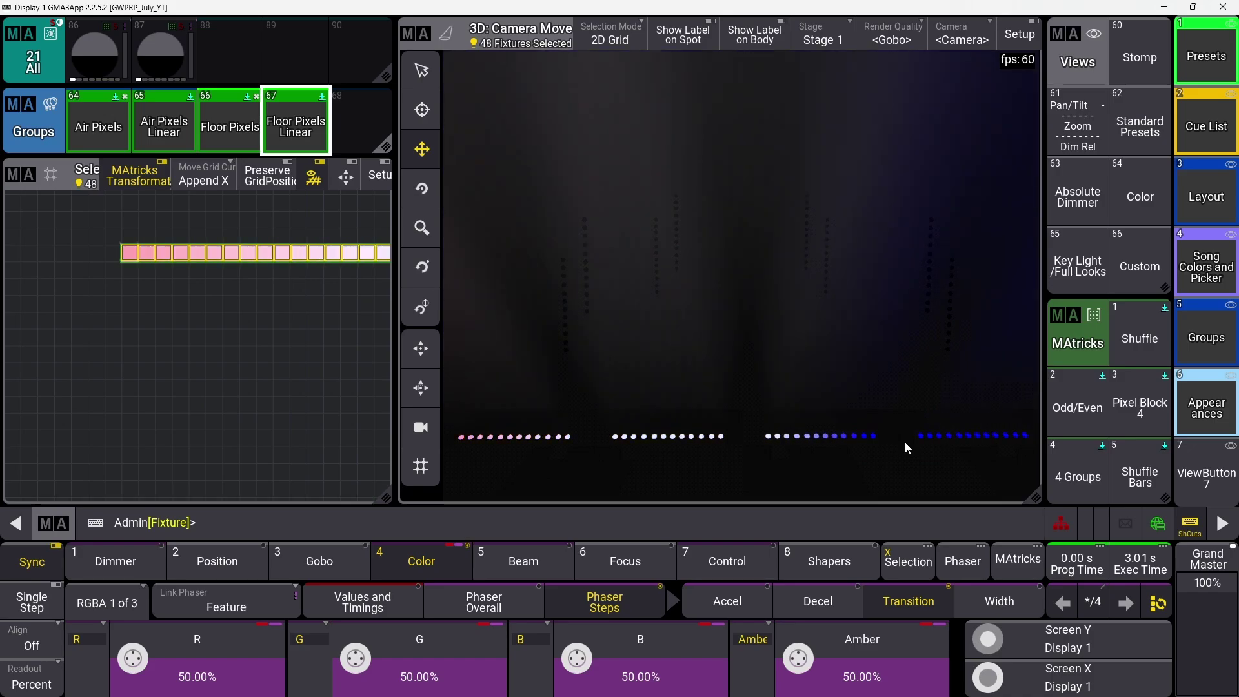
# Step: Set the color Transition to 30% in all phaser steps
pyautogui.click(205, 656)
pyautogui.write('30')
pyautogui.click(418, 477)
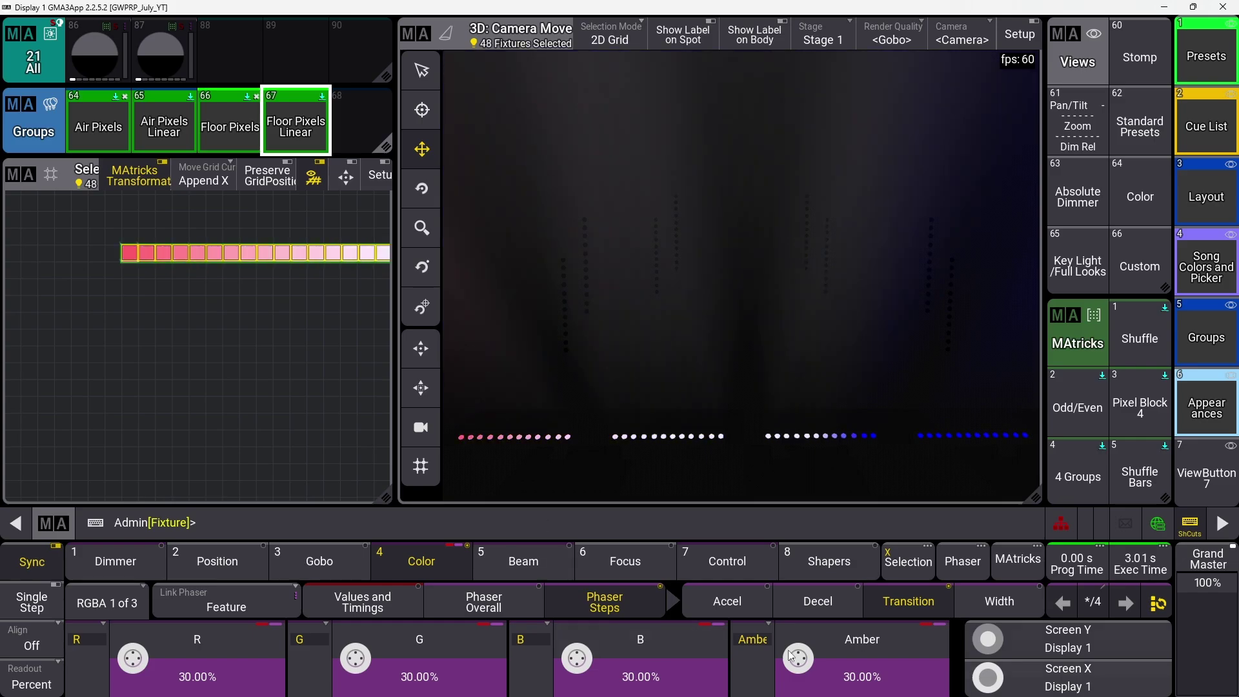
# Step: Try overall color Phase ranges of 0 thru 180 and 0 thru 360, and return to 0 thru 90
pyautogui.click(484, 601)
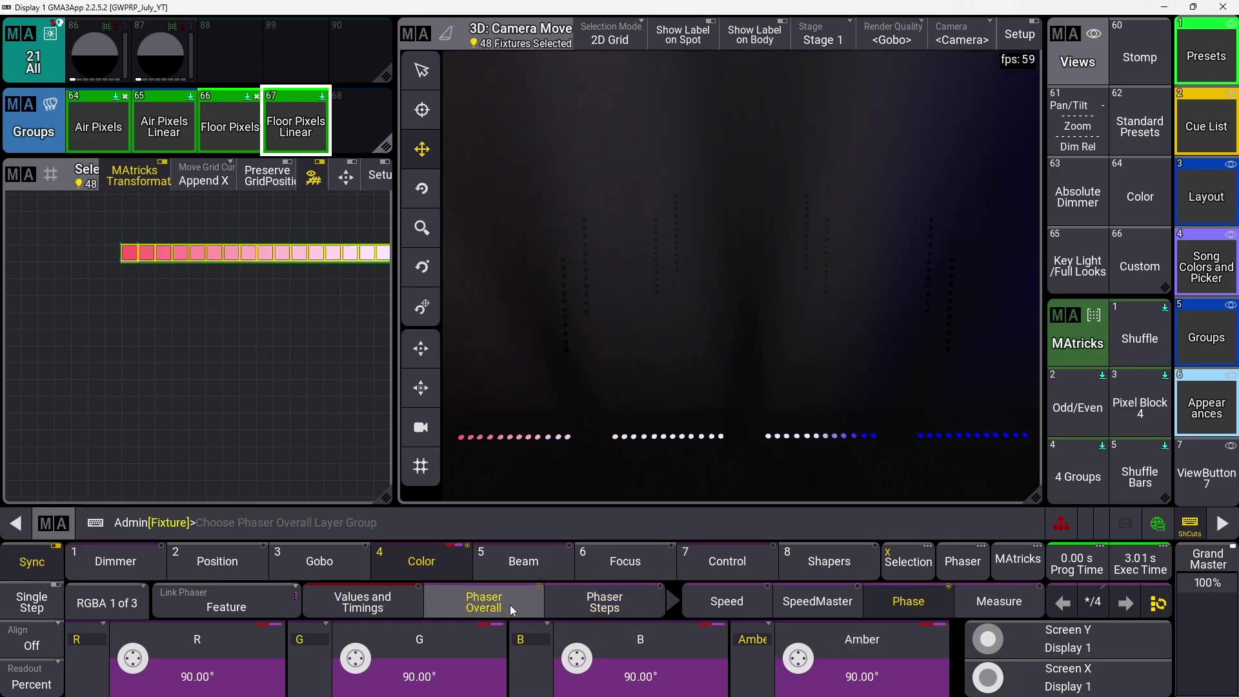
pyautogui.click(845, 621)
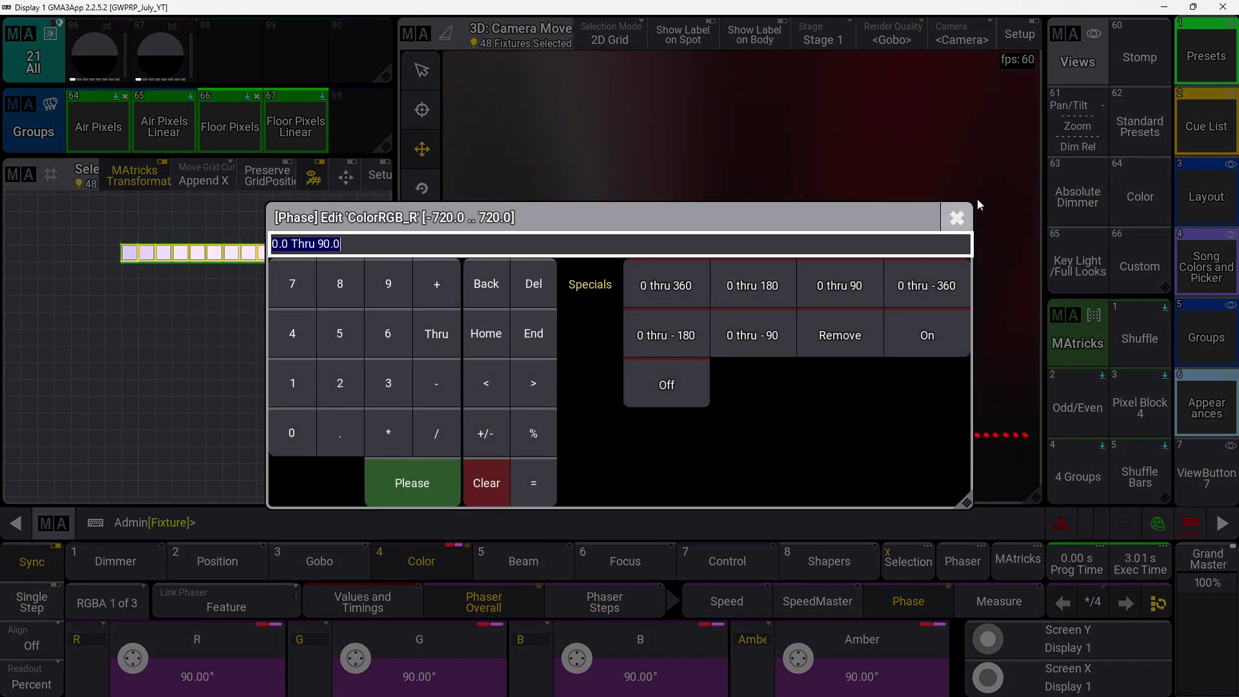
pyautogui.click(776, 285)
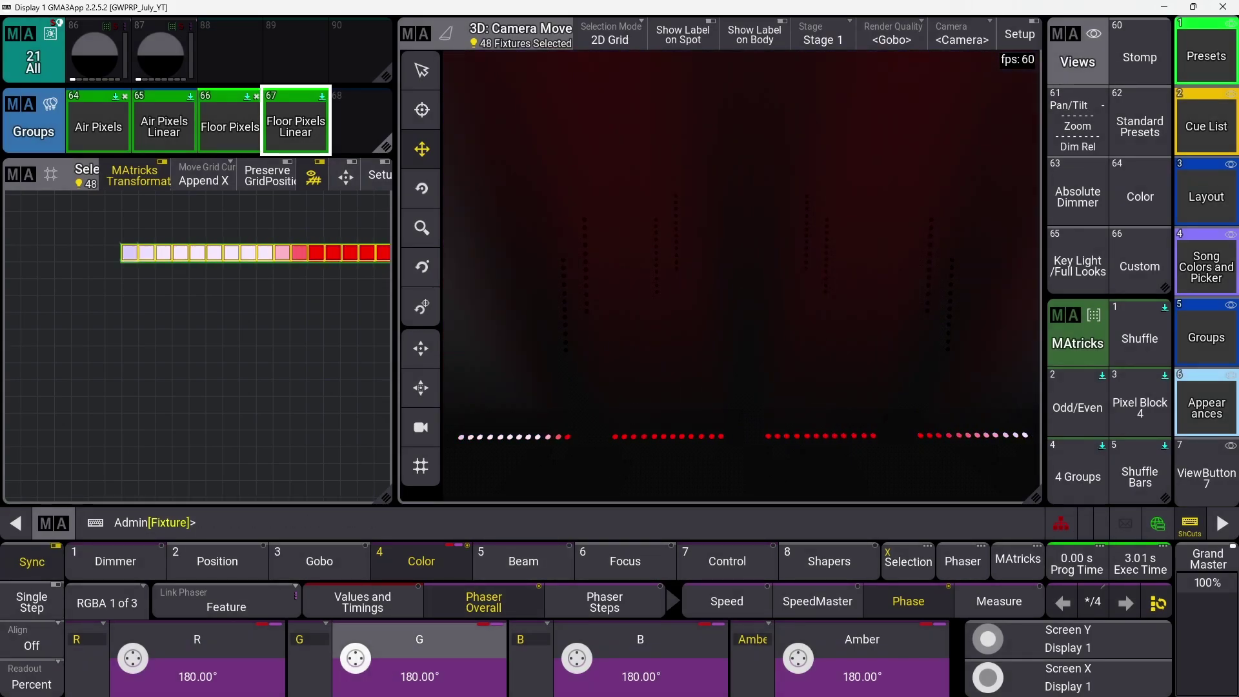
pyautogui.click(230, 653)
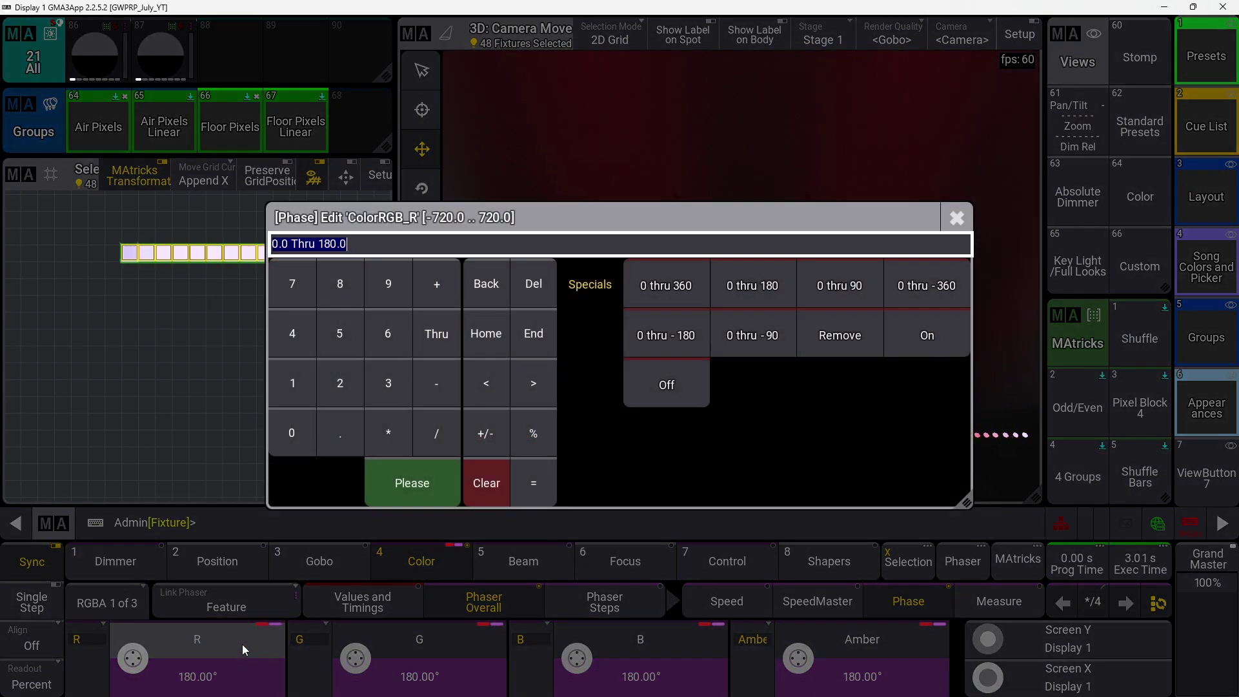
pyautogui.click(716, 319)
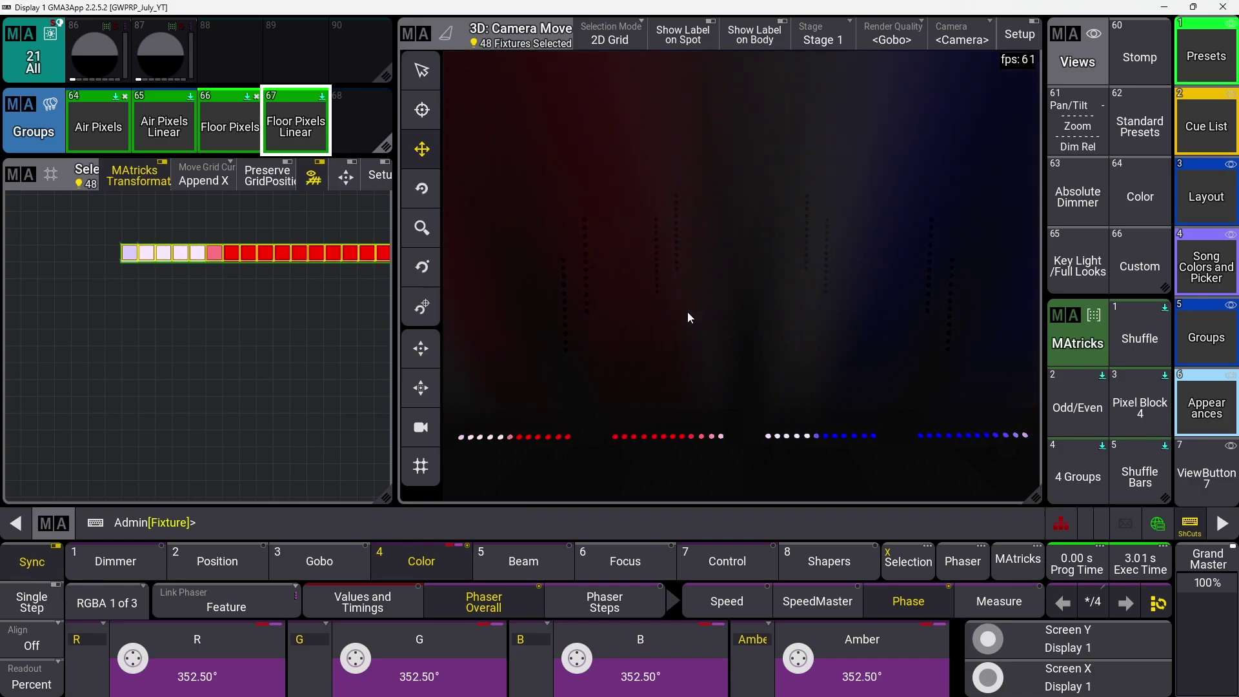
pyautogui.click(381, 648)
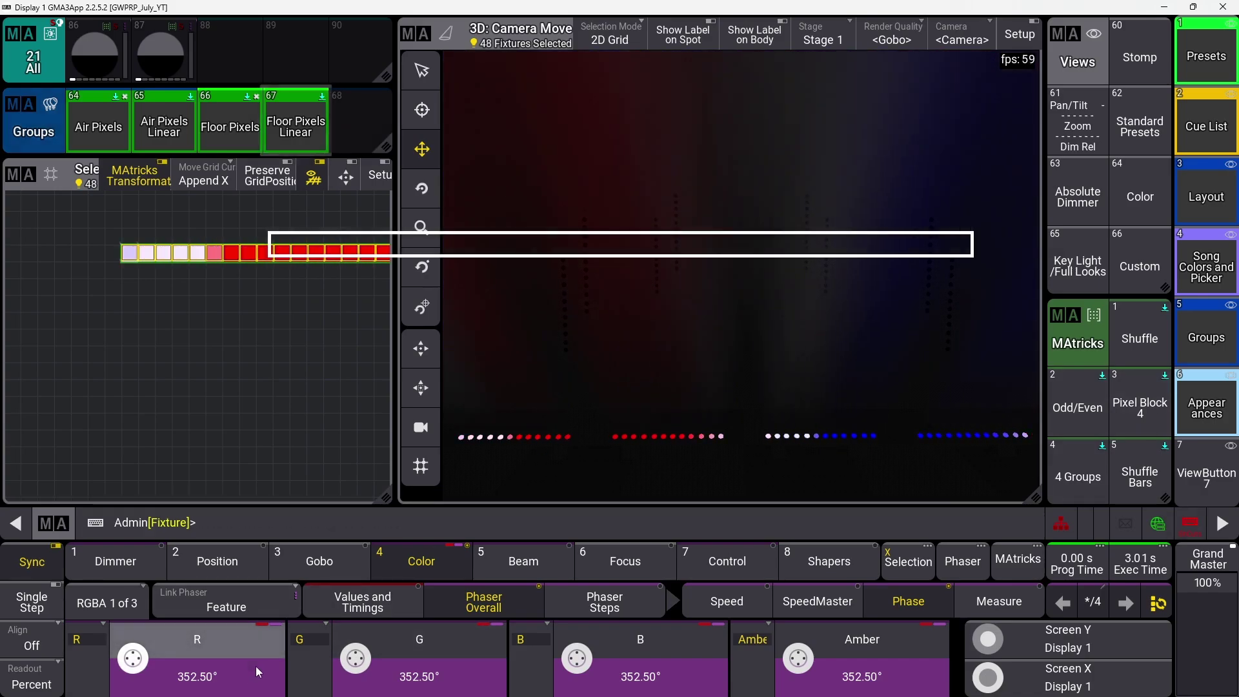
pyautogui.click(860, 299)
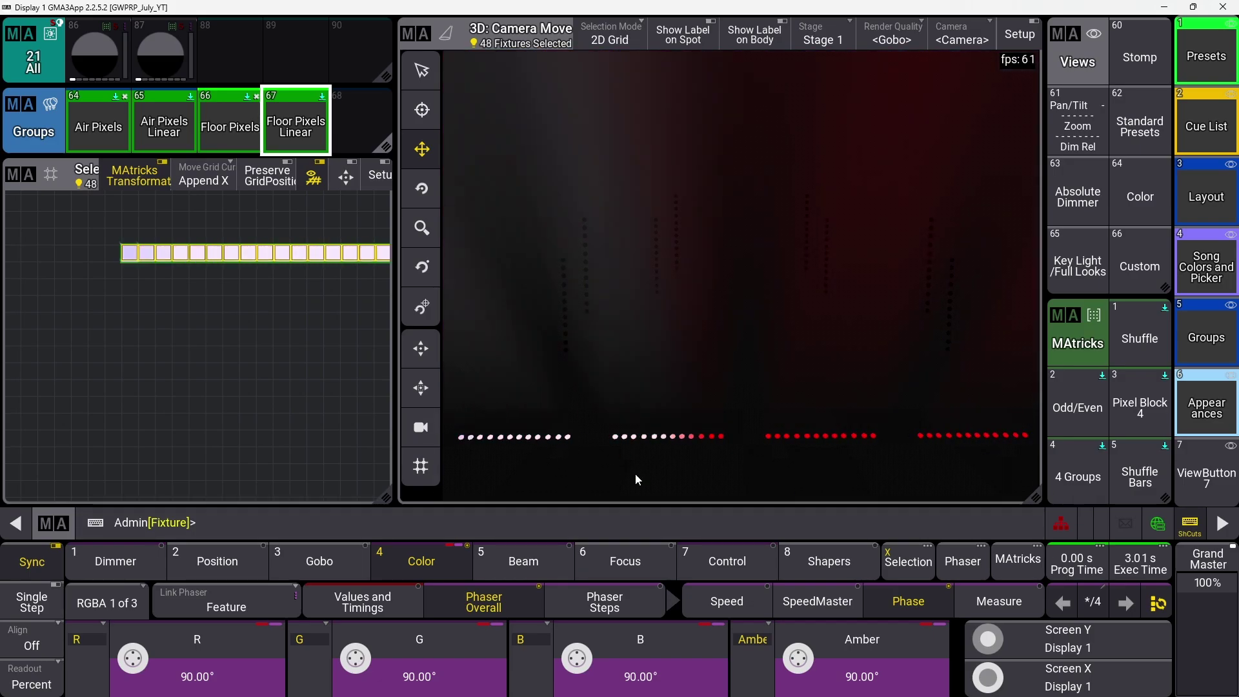
# Step: Store the color phaser as preset 88 in the All pool and recall it from a cleared programmer
pyautogui.click(234, 64)
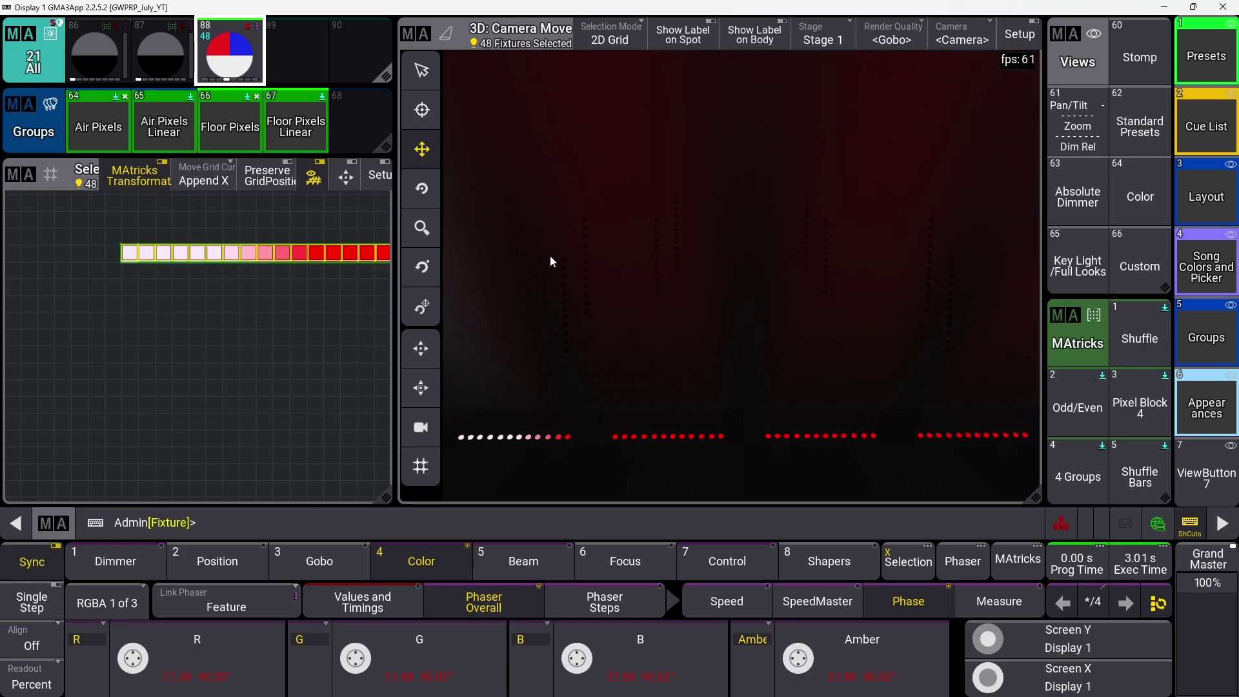
pyautogui.press('BackSpace')
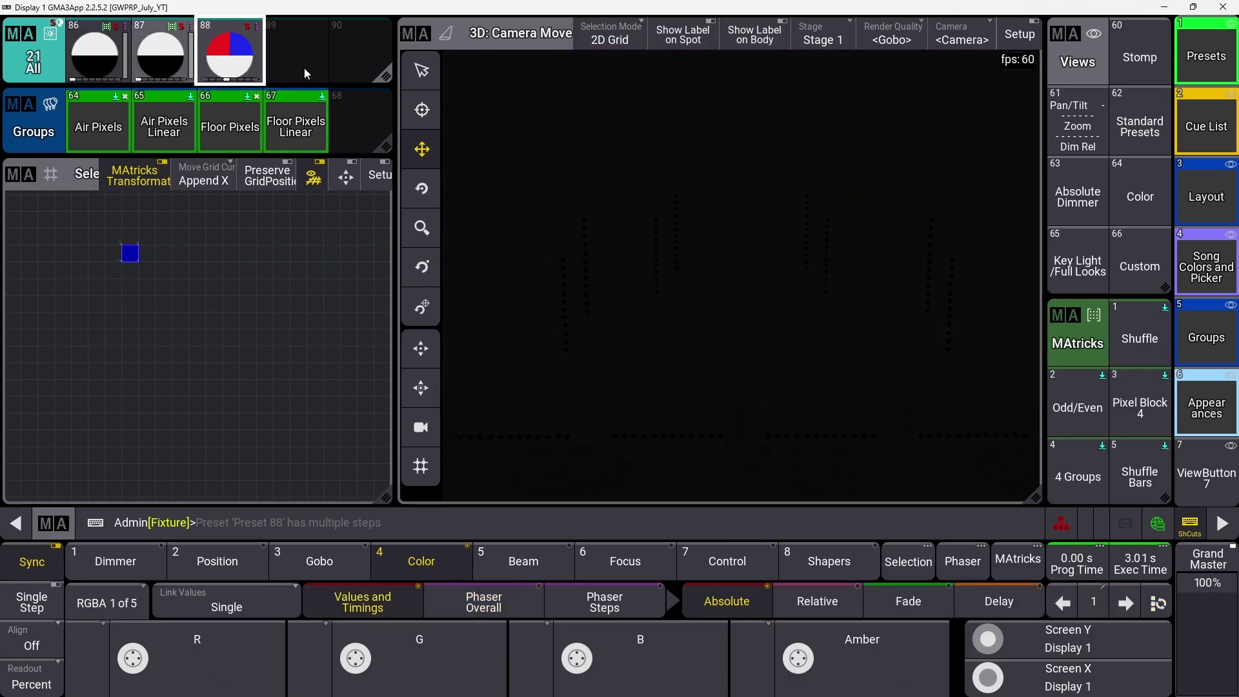
pyautogui.click(253, 58)
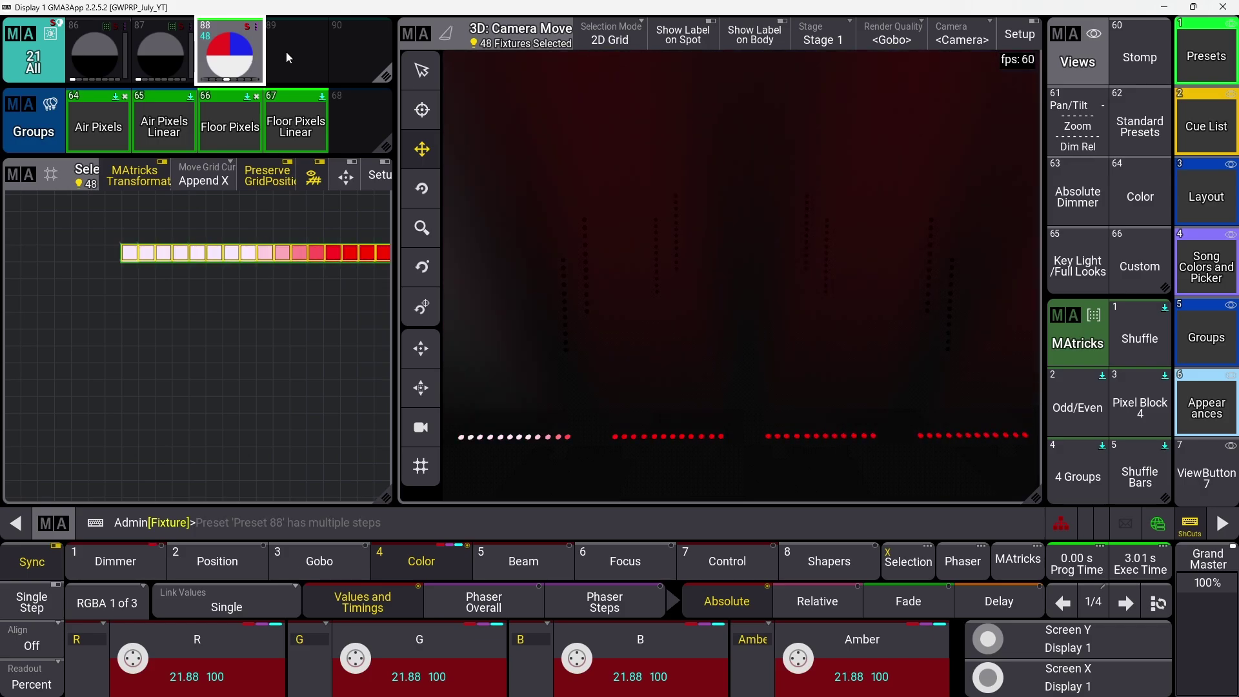
pyautogui.click(149, 562)
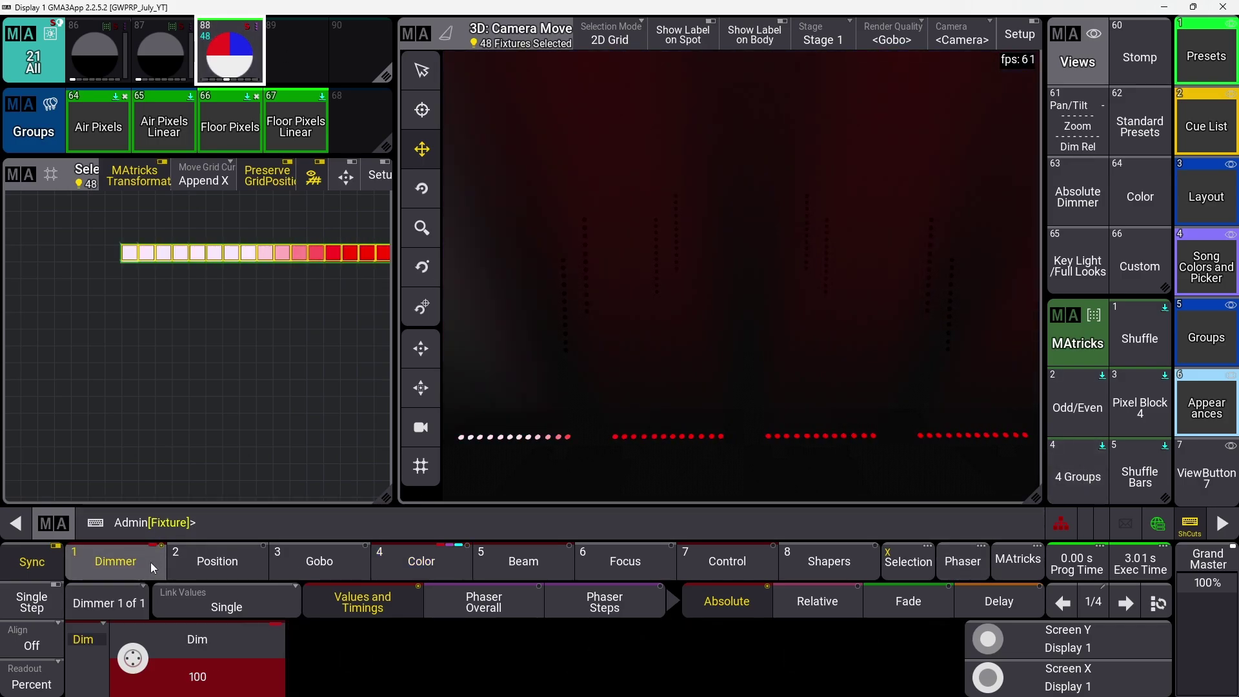
pyautogui.click(413, 562)
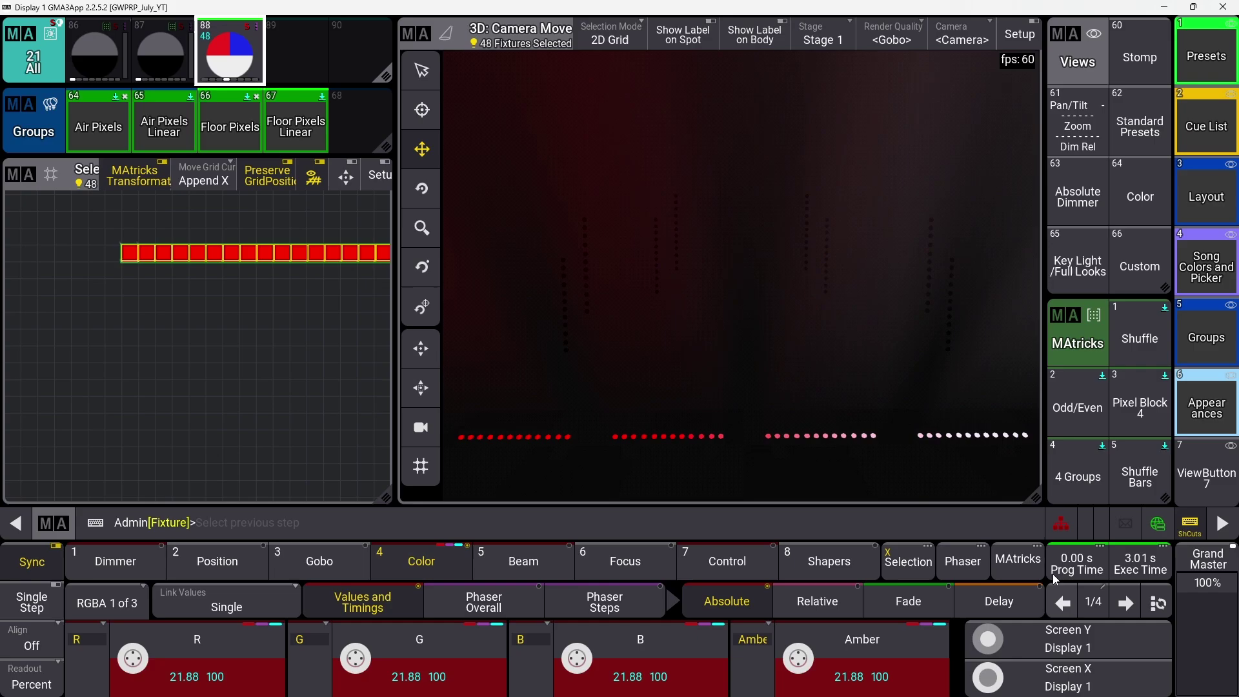
# Step: Set the MAtricks Speed To X value to 600 BPM for the recalled color phaser
pyautogui.click(1018, 560)
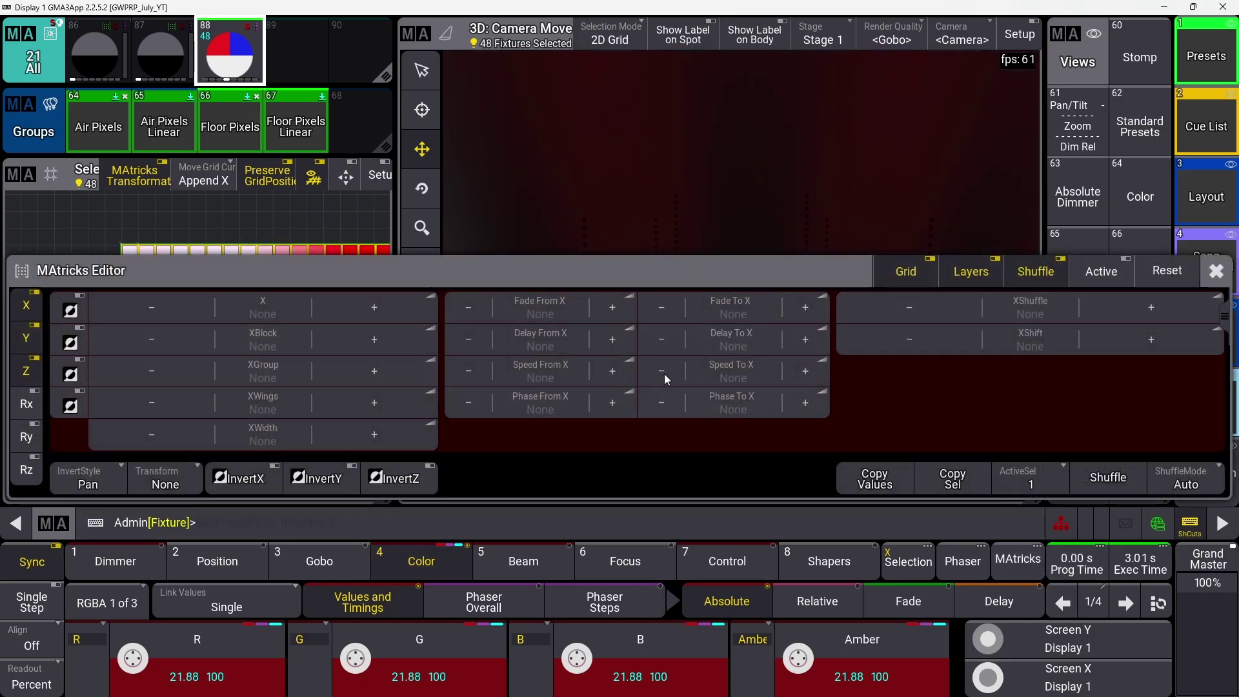
pyautogui.click(760, 374)
pyautogui.click(645, 510)
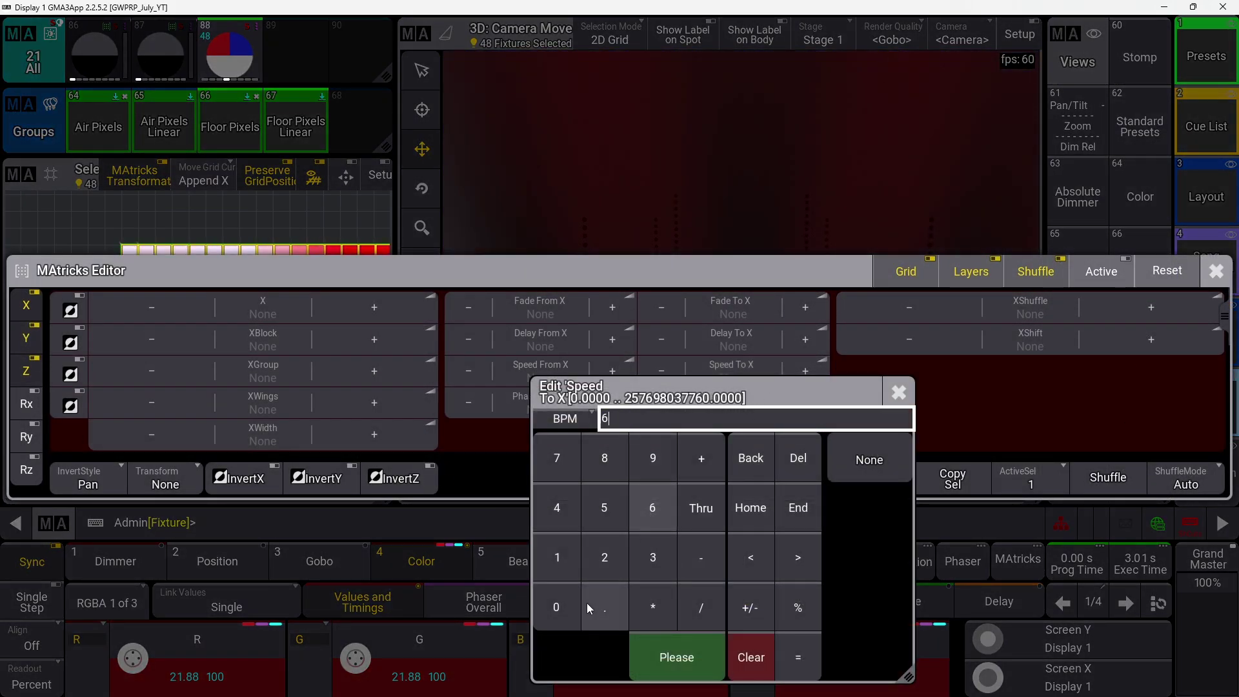
pyautogui.click(578, 605)
pyautogui.click(577, 605)
pyautogui.click(670, 645)
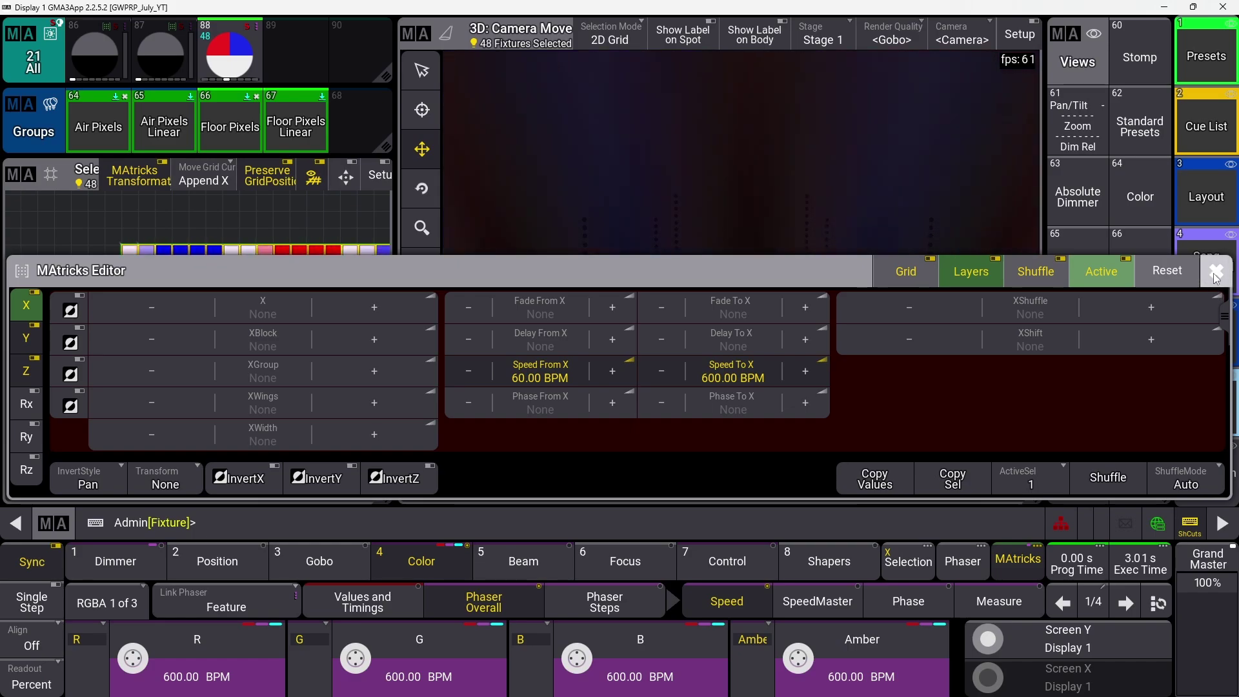
pyautogui.click(886, 504)
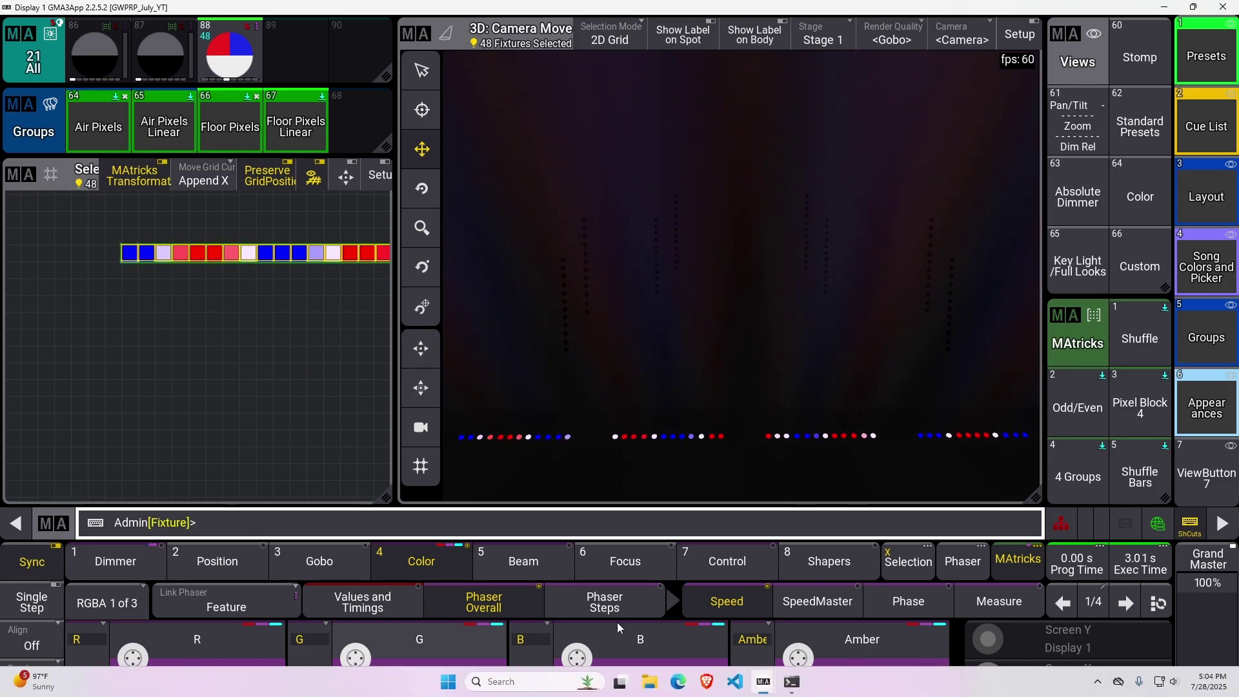
# Step: Set the overall Phase of the color attributes to 0 thru 360
pyautogui.click(890, 607)
pyautogui.click(883, 665)
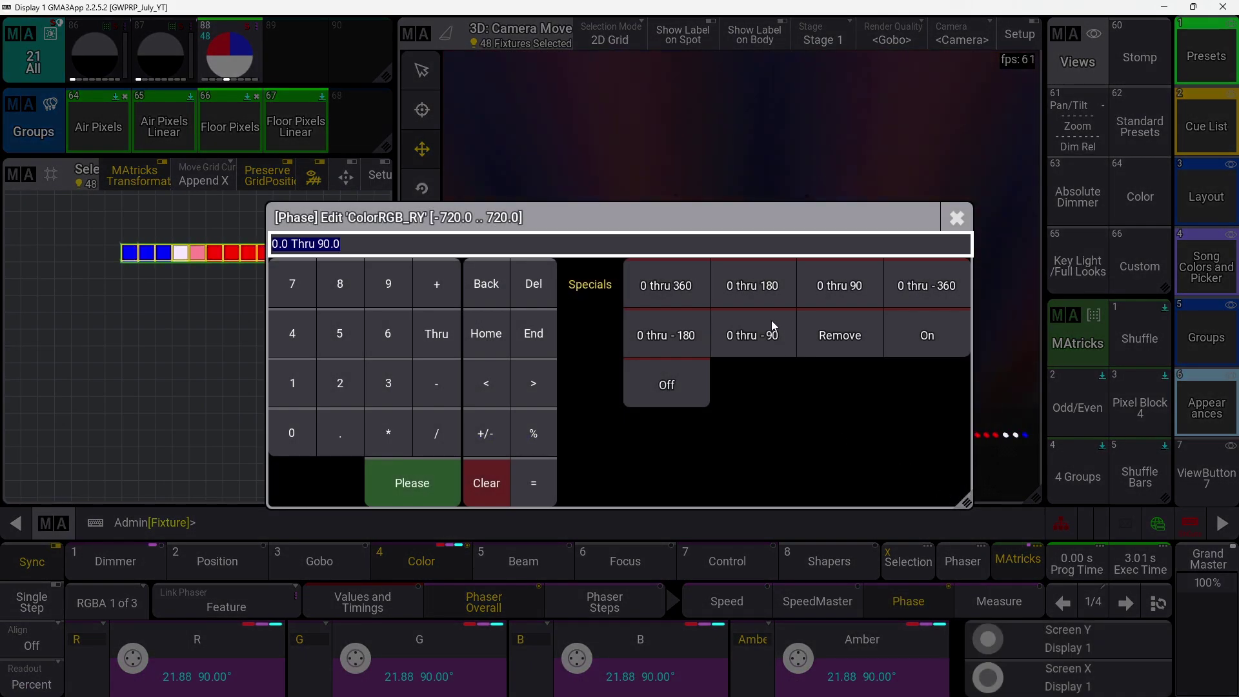
pyautogui.click(668, 288)
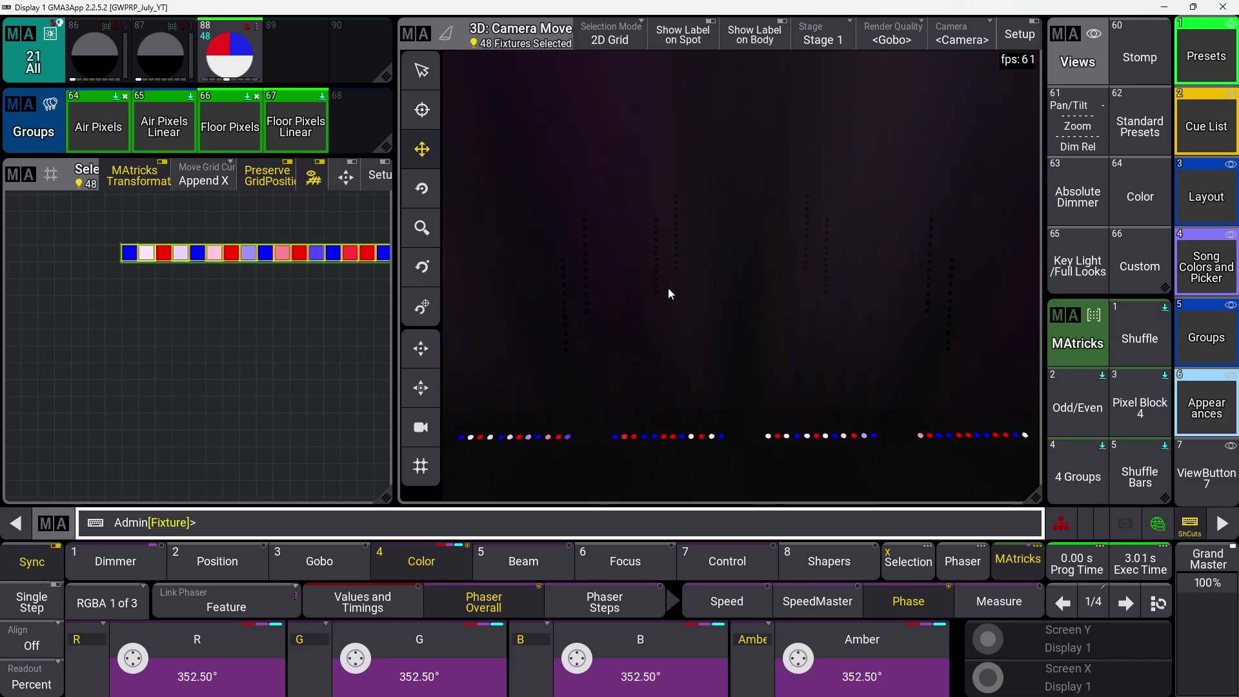